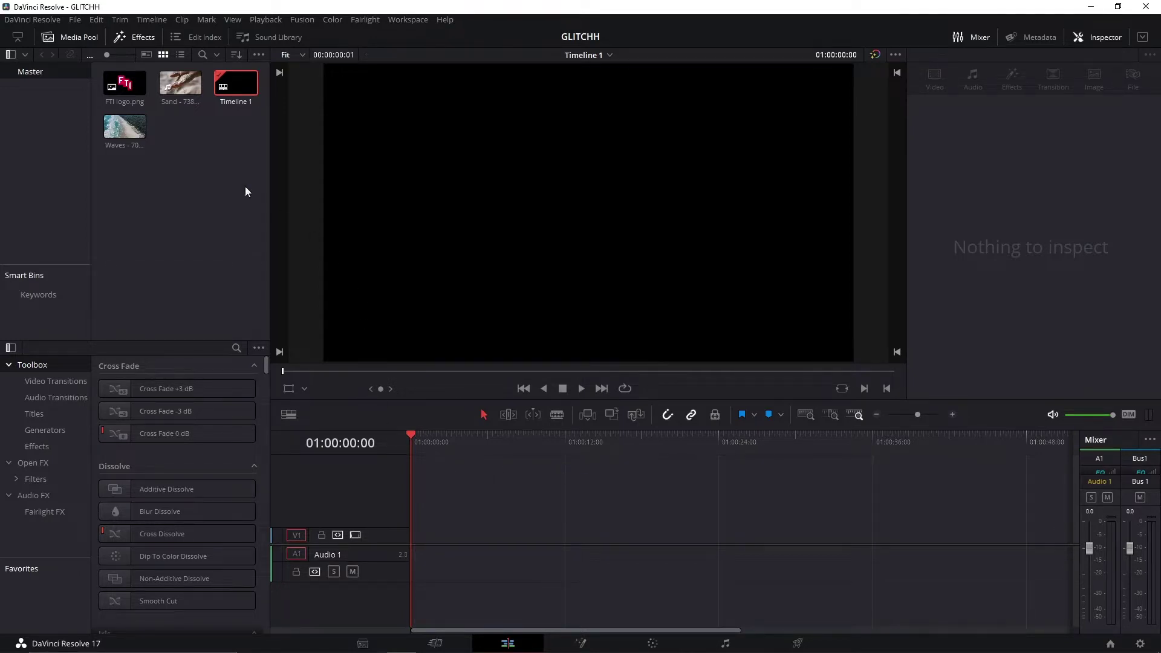
Add a Fusion Composition effect at the start of video track V1 and open it on the Fusion page
{"action": "left_click", "coordinate": [37, 446]}
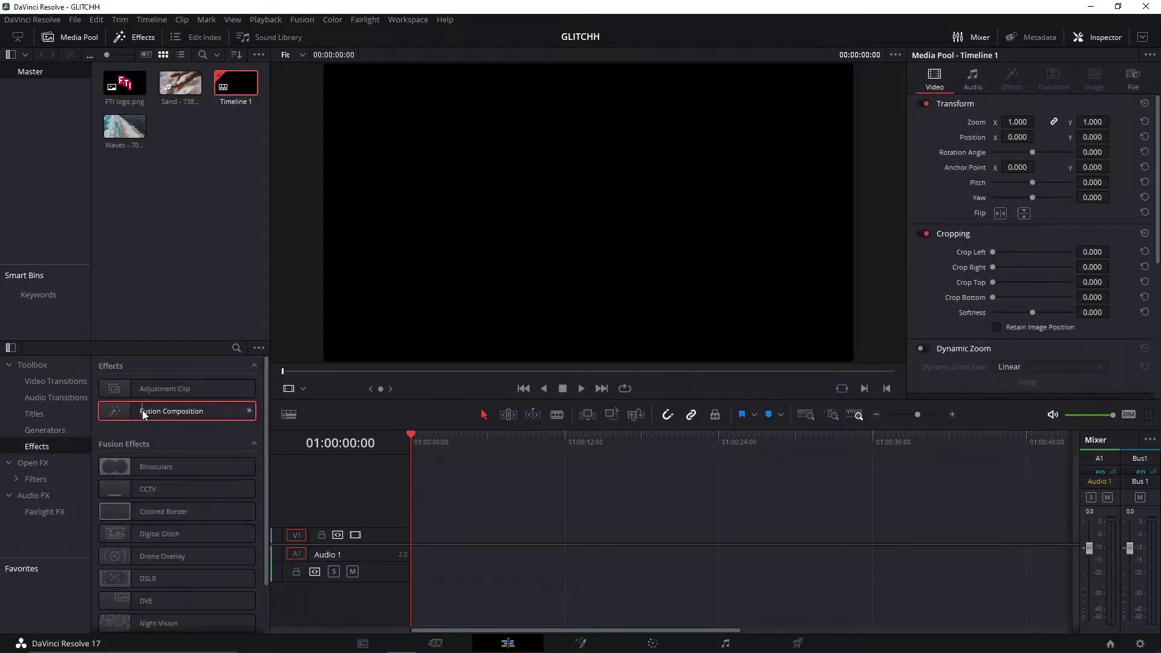
{"action": "left_click_drag", "start_coordinate": [142, 410], "coordinate": [416, 534]}
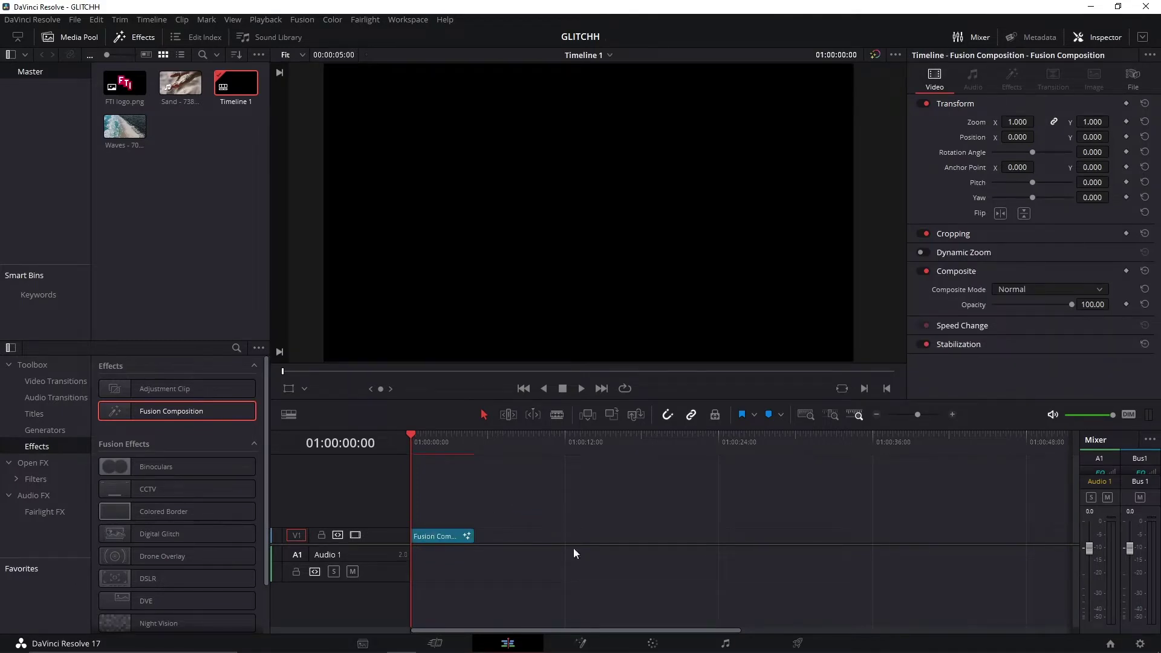
{"action": "left_click", "coordinate": [581, 644]}
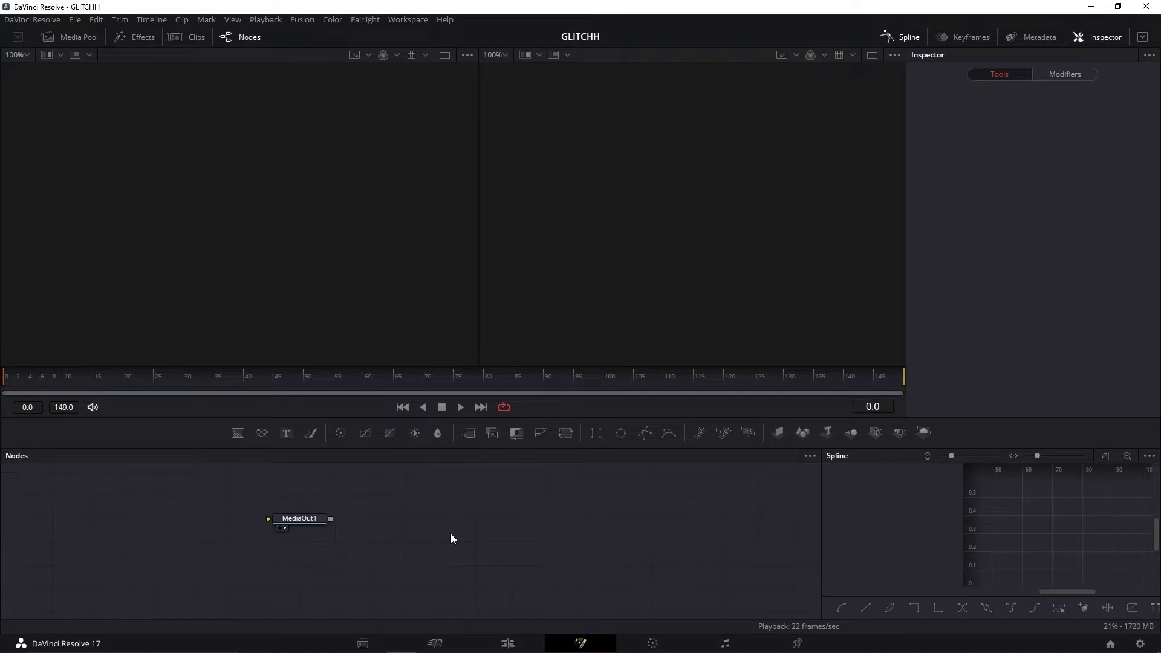
Add a Displace node to the node graph and place it in line with MediaOut1, leaving space between them
{"action": "key", "text": "shift+space"}
{"action": "type", "text": "Displace"}
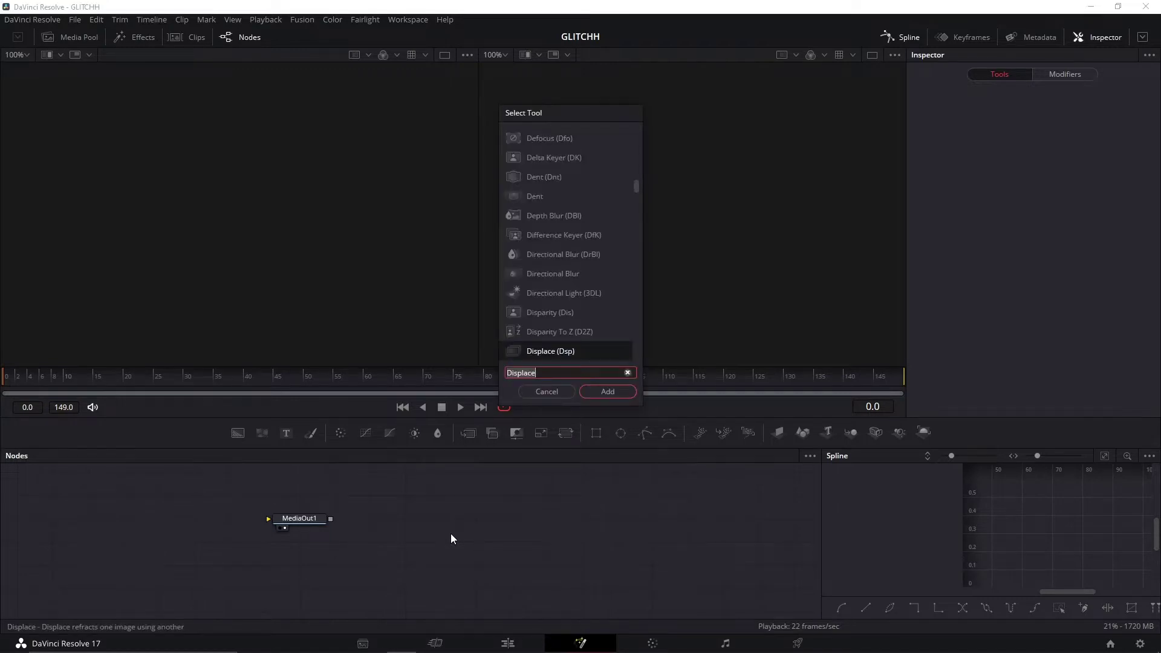
{"action": "type", "text": "dsp"}
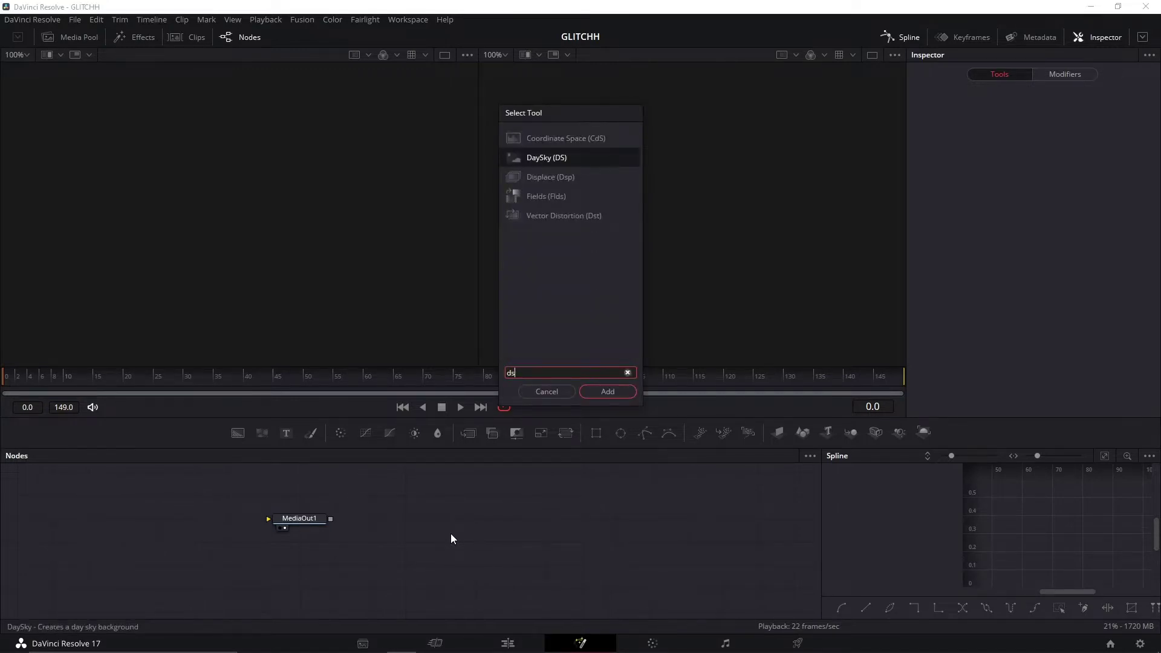
{"action": "left_click", "coordinate": [608, 392]}
{"action": "left_click_drag", "start_coordinate": [274, 549], "coordinate": [520, 556]}
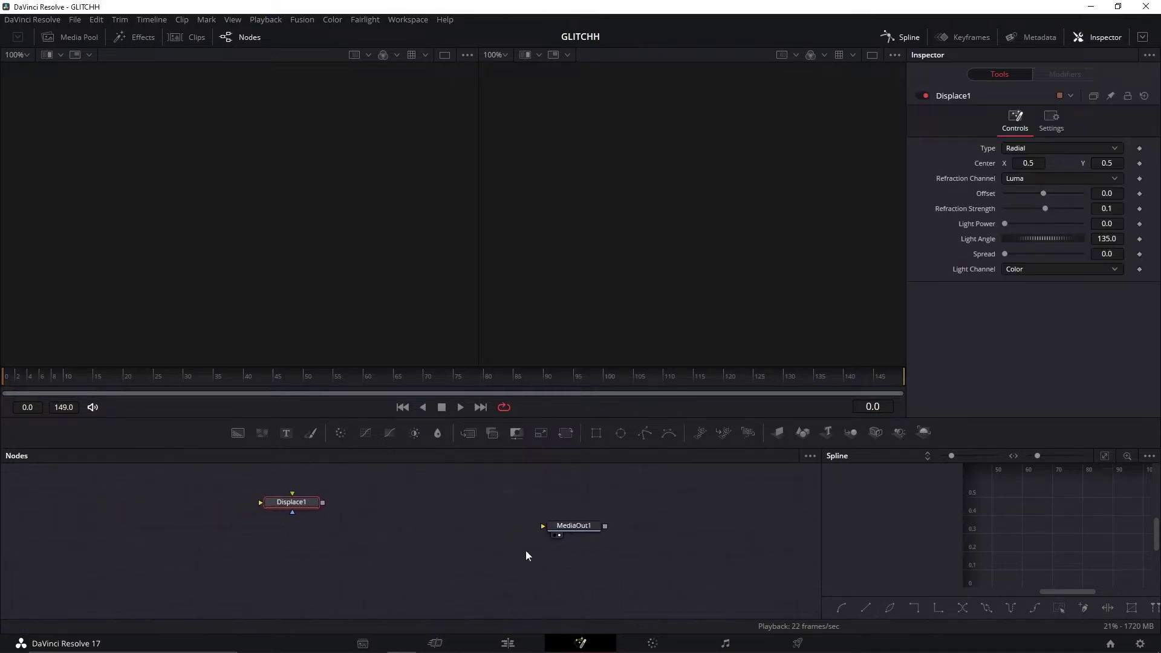
{"action": "left_click_drag", "start_coordinate": [314, 502], "coordinate": [349, 526]}
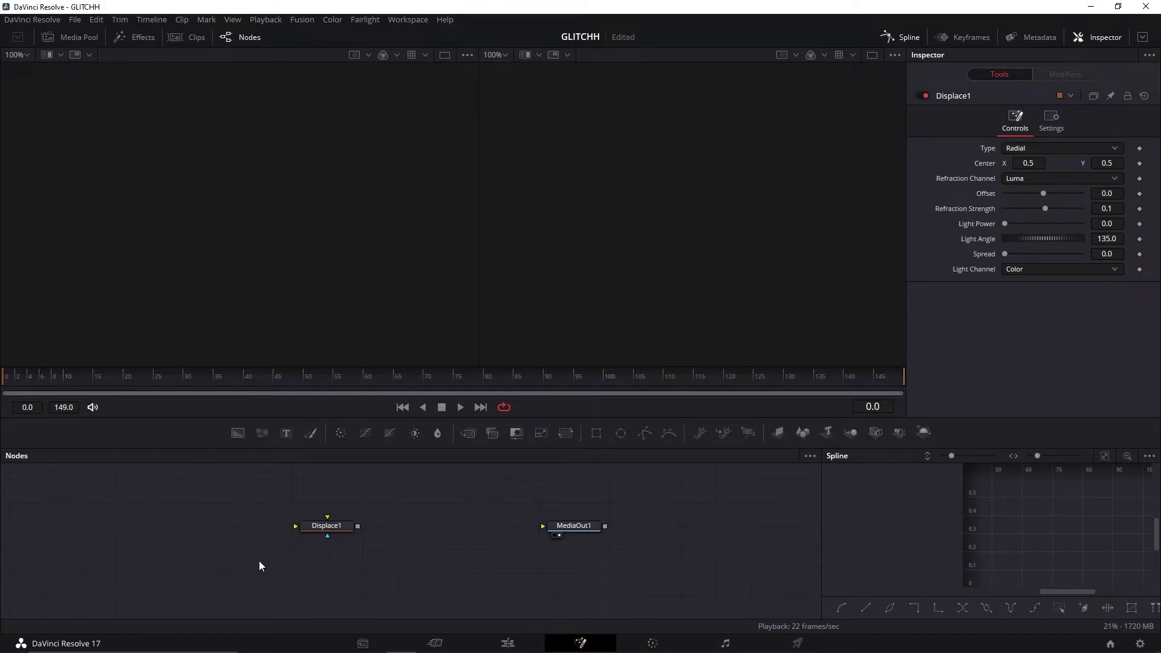
Bring the Waves clip into the node graph and connect it through Displace1 to MediaOut1
{"action": "left_click", "coordinate": [76, 38]}
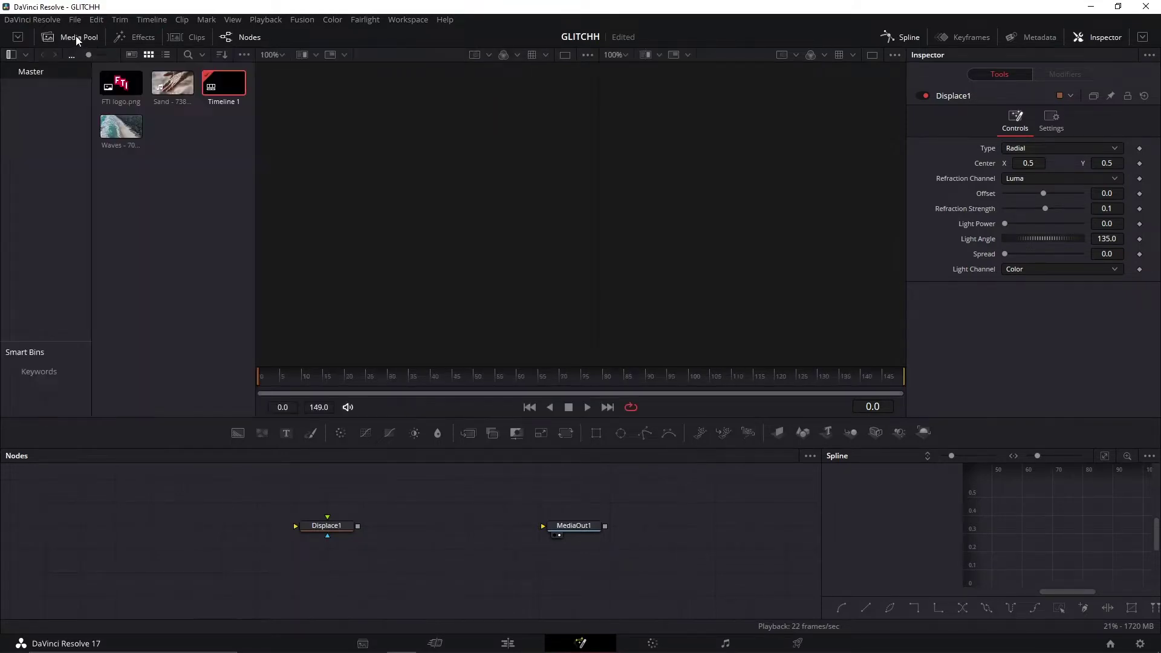
{"action": "left_click", "coordinate": [116, 128]}
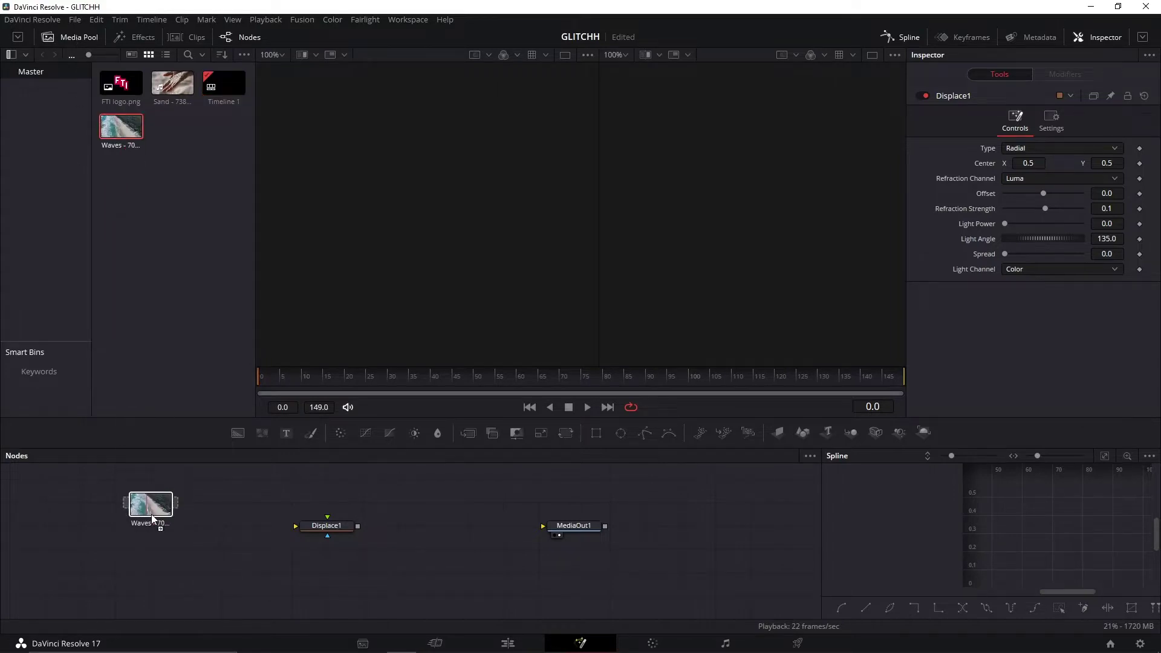
{"action": "left_click_drag", "start_coordinate": [152, 528], "coordinate": [151, 529]}
{"action": "left_click", "coordinate": [76, 37]}
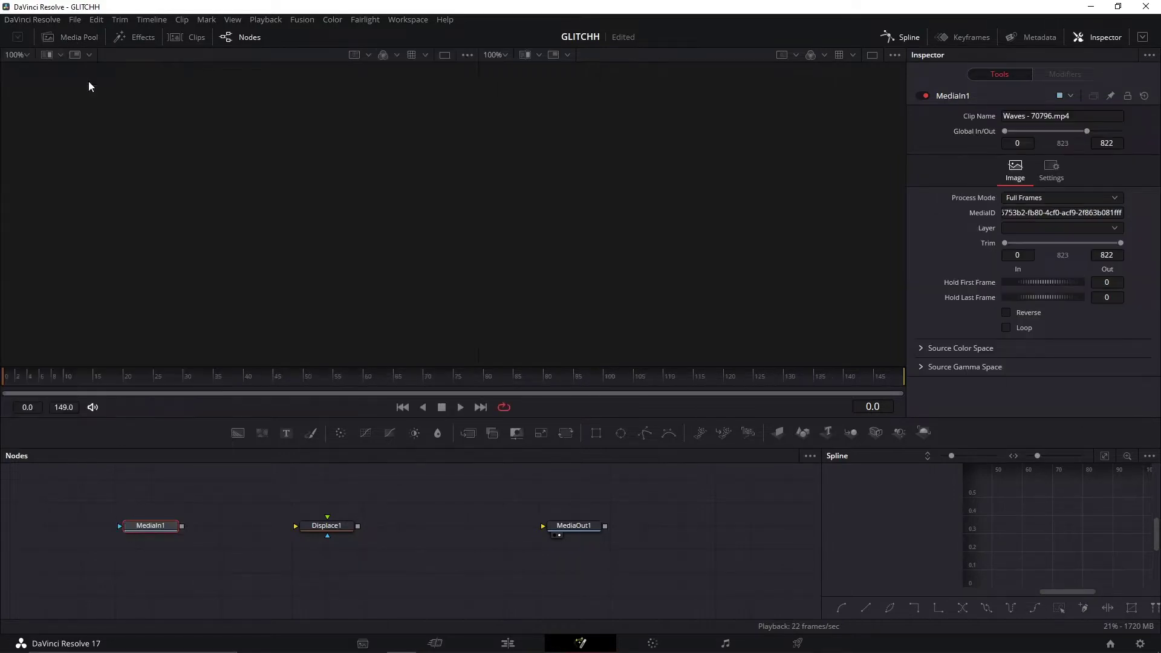
{"action": "left_click_drag", "start_coordinate": [181, 526], "coordinate": [194, 518]}
{"action": "left_click_drag", "start_coordinate": [255, 491], "coordinate": [617, 545]}
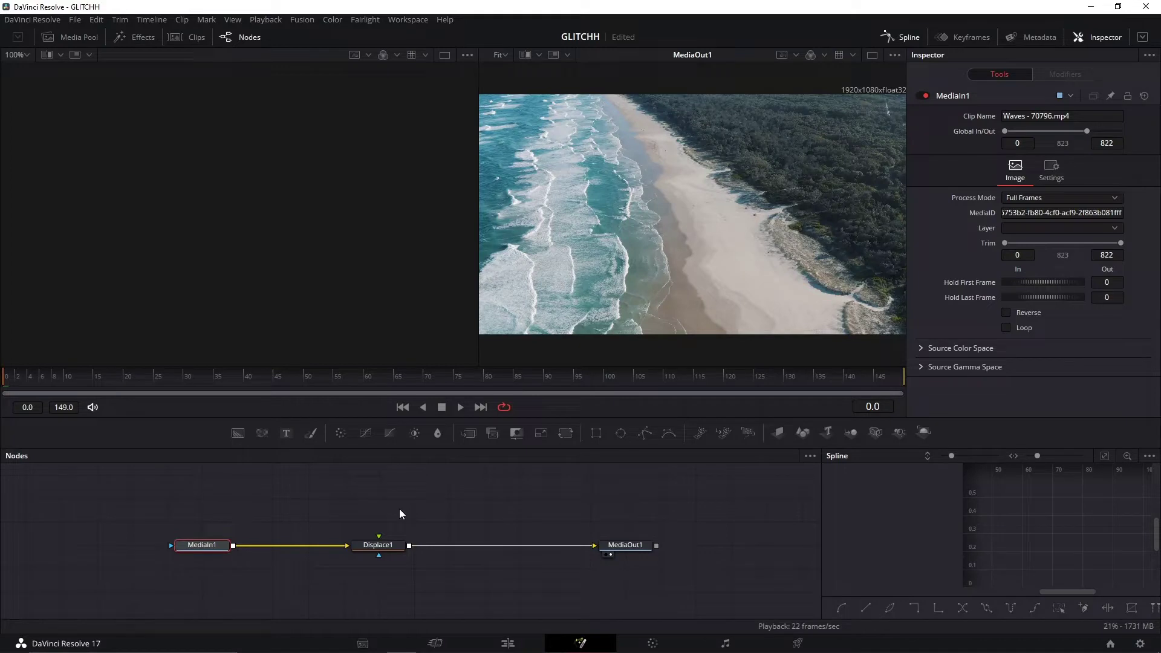
Try a higher Refraction Strength on Displace1 and undo the change
{"action": "left_click", "coordinate": [390, 545]}
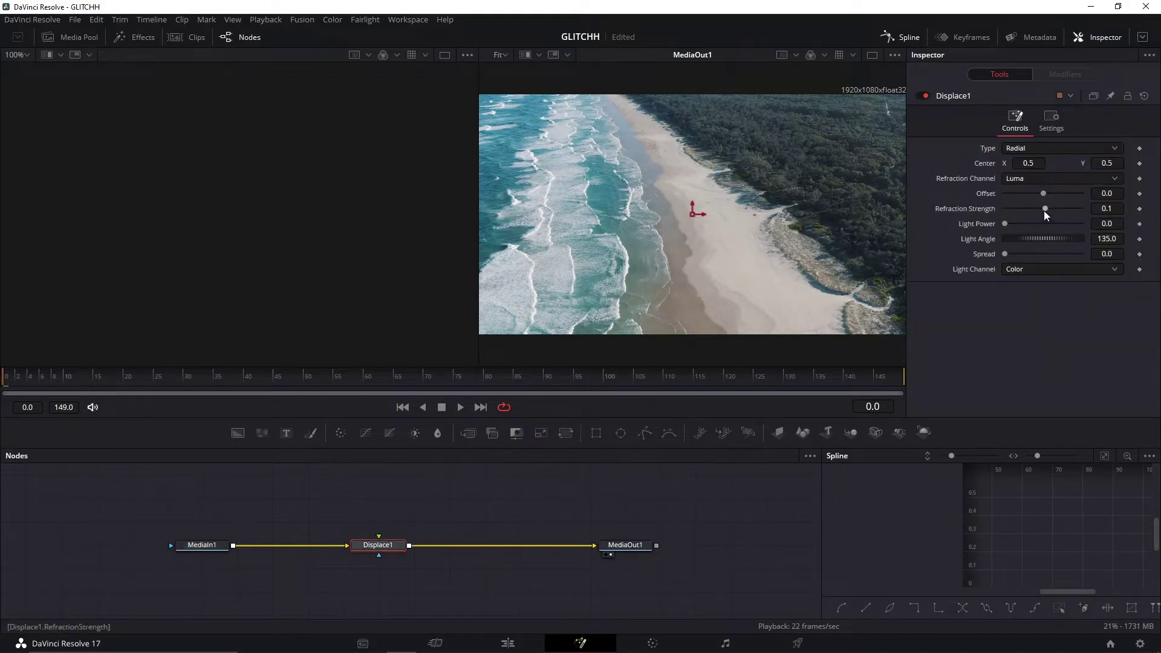
{"action": "mouse_move", "coordinate": [1043, 211]}
{"action": "left_mouse_down"}
{"action": "mouse_move", "coordinate": [1028, 212]}
{"action": "mouse_move", "coordinate": [1077, 211]}
{"action": "mouse_move", "coordinate": [1067, 210]}
{"action": "left_mouse_up"}
{"action": "key", "text": "ctrl+z"}
Add a FastNoise node above Displace1 and connect its output to Displace1's foreground input
{"action": "left_click_drag", "start_coordinate": [258, 435], "coordinate": [383, 507]}
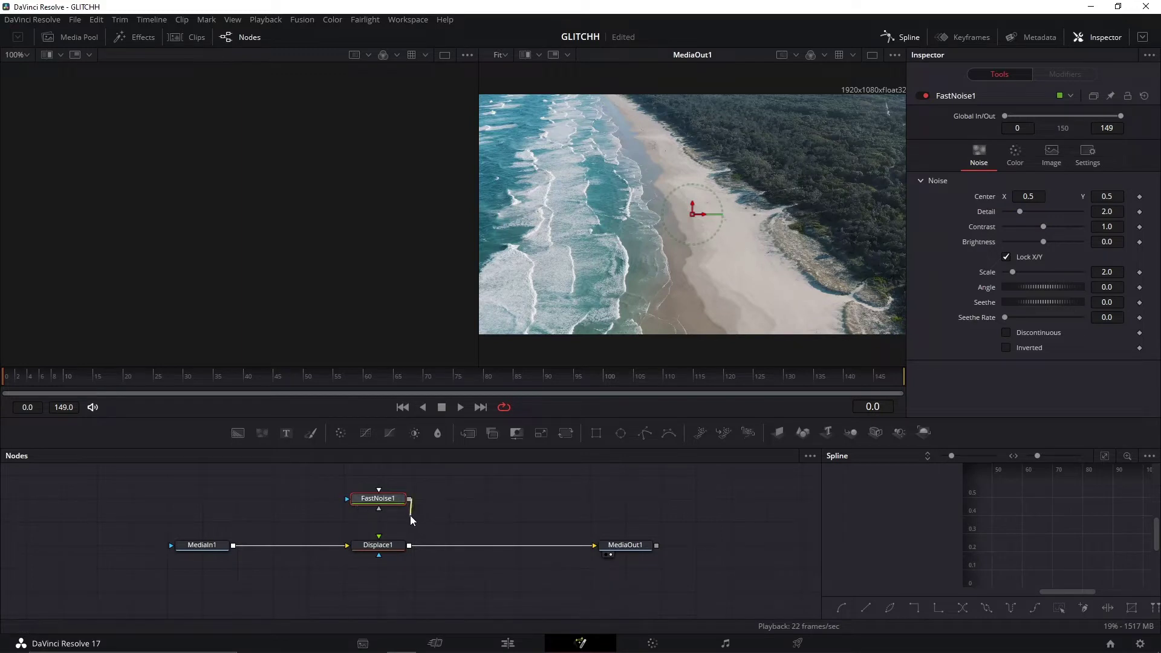
{"action": "left_click_drag", "start_coordinate": [410, 499], "coordinate": [379, 537]}
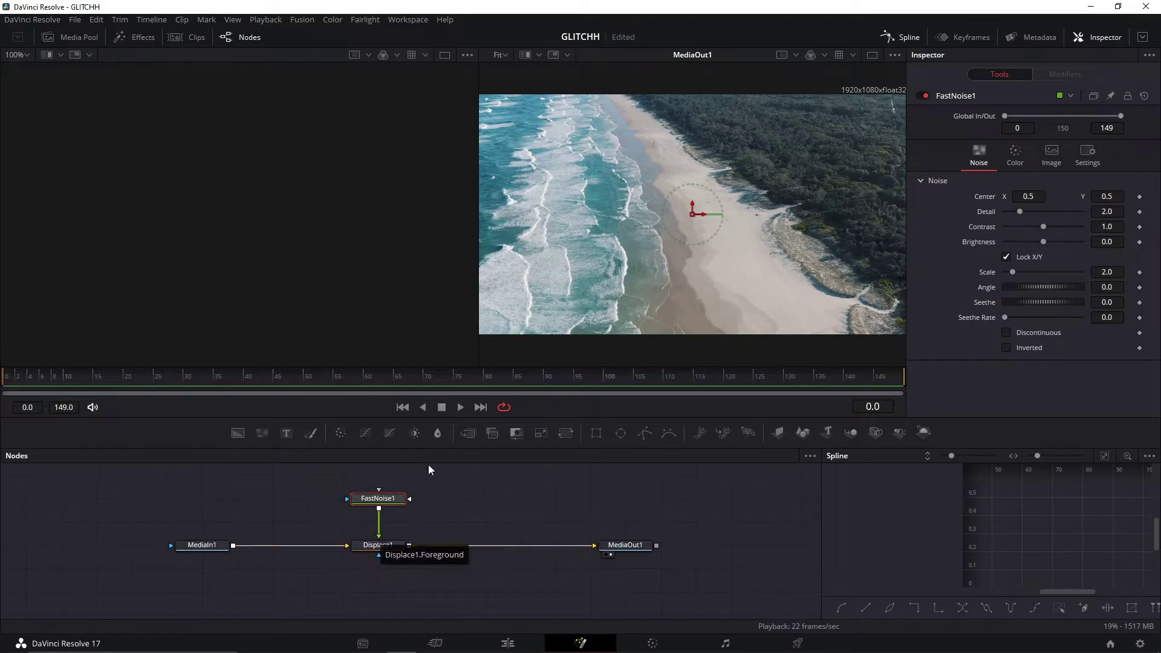
Try different Refraction Strength values on Displace1 and settle on 0.44
{"action": "left_click", "coordinate": [381, 546]}
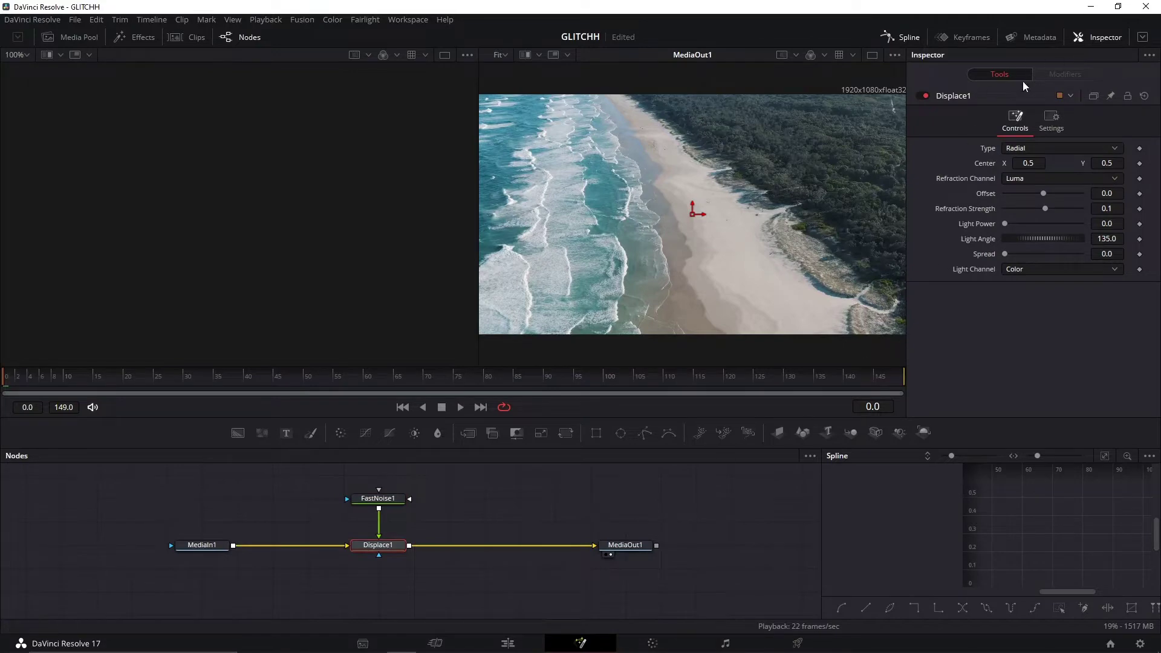
{"action": "left_click", "coordinate": [1056, 209]}
{"action": "left_click_drag", "start_coordinate": [1056, 216], "coordinate": [1051, 219]}
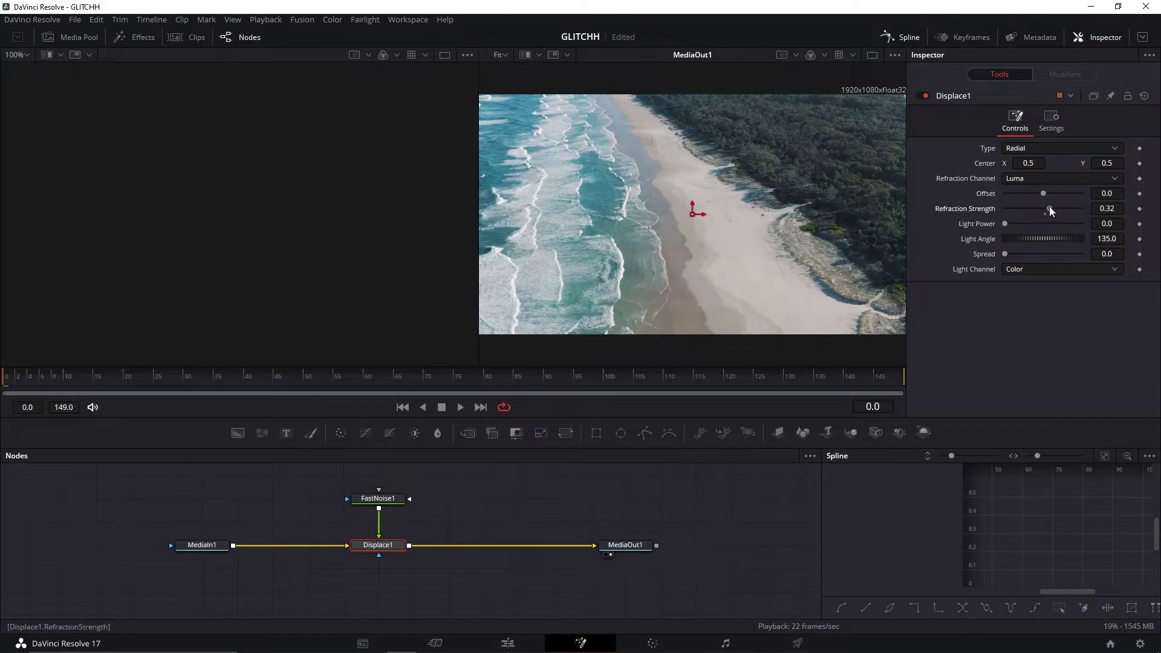
{"action": "left_click_drag", "start_coordinate": [1050, 210], "coordinate": [1032, 227]}
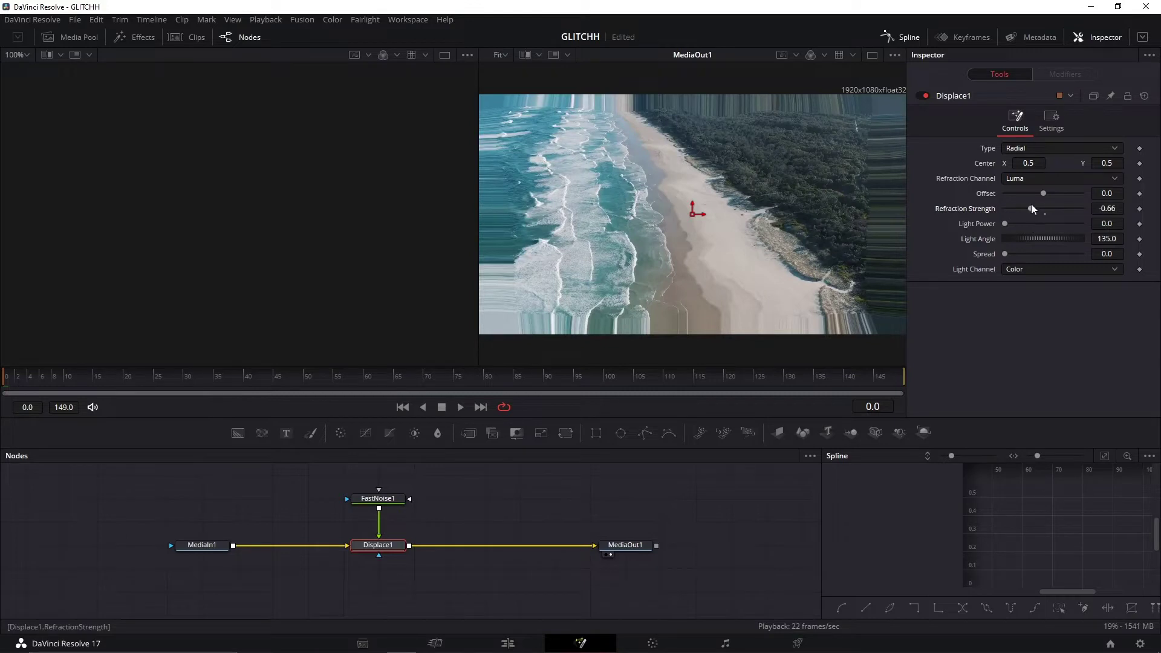
{"action": "left_click_drag", "start_coordinate": [1031, 208], "coordinate": [1052, 208]}
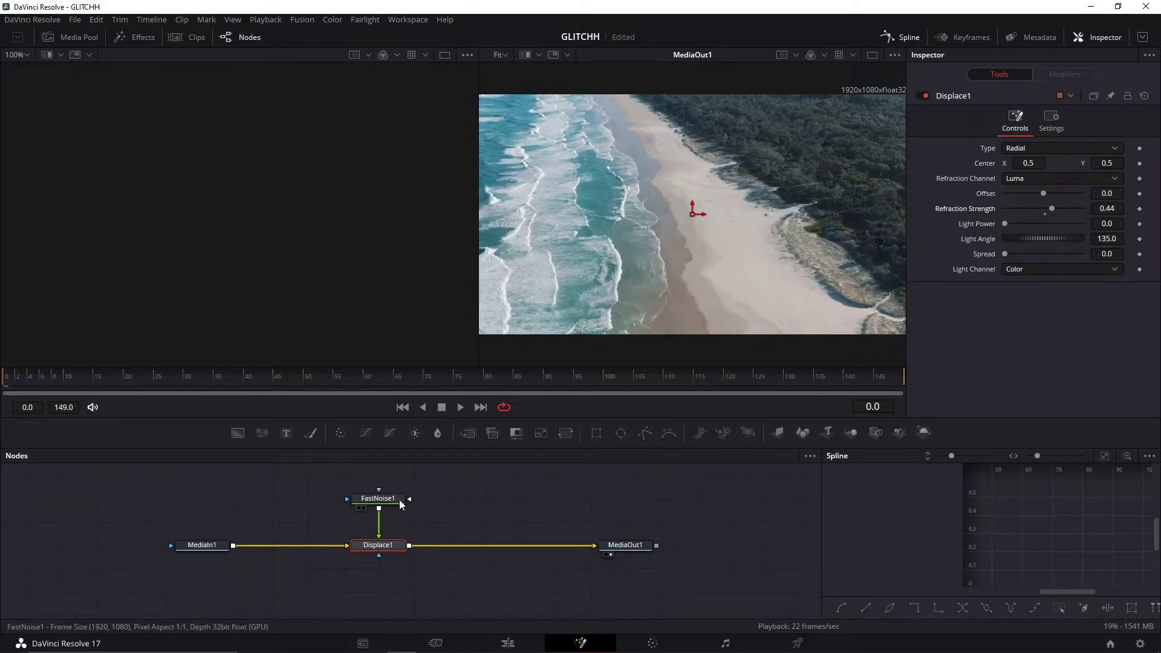
Preview FastNoise1 in the empty viewer and set its Detail to 10.0 and Contrast to 5.0
{"action": "left_click_drag", "start_coordinate": [450, 505], "coordinate": [482, 525]}
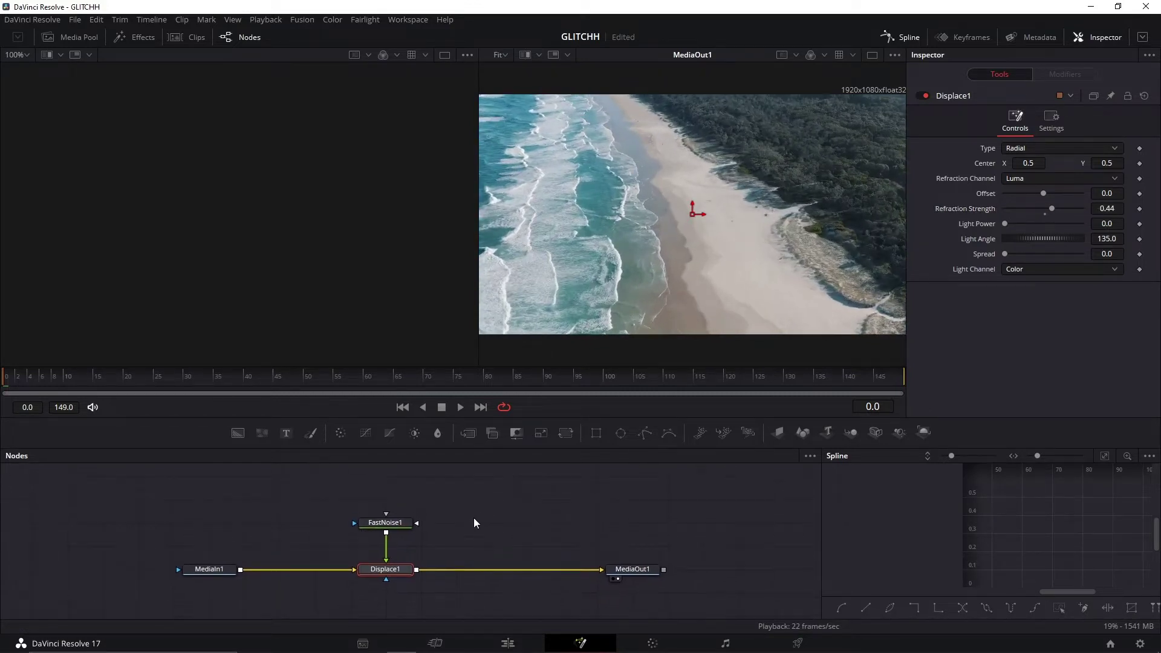
{"action": "left_click", "coordinate": [473, 518]}
{"action": "left_click_drag", "start_coordinate": [404, 525], "coordinate": [407, 502]}
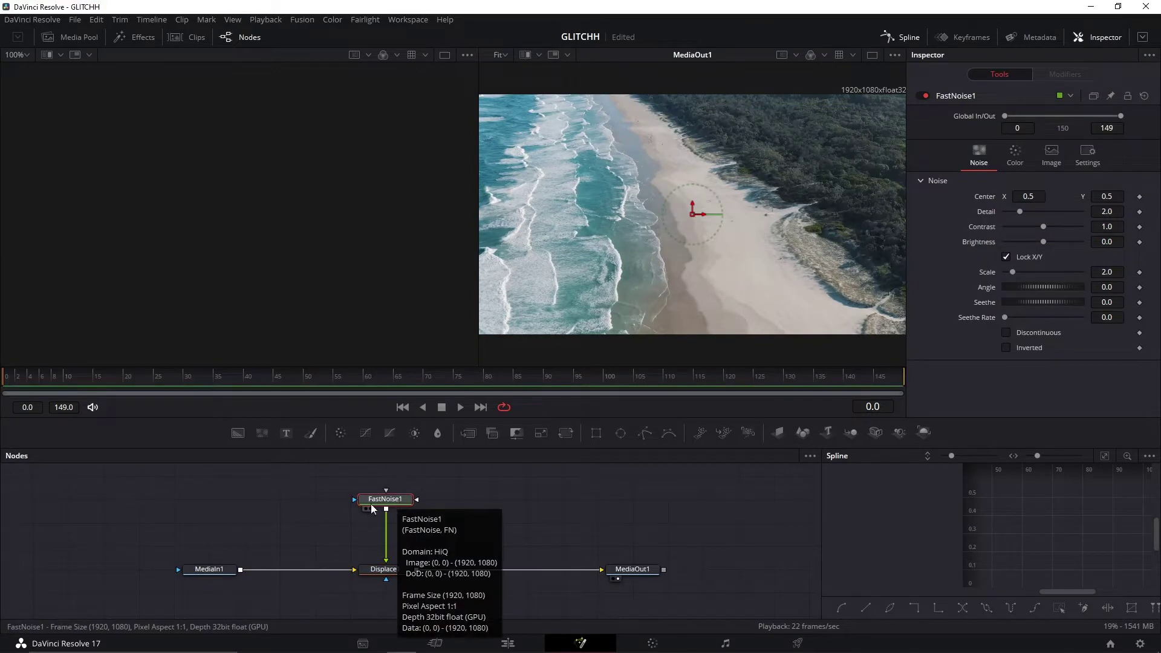
{"action": "key", "text": "1"}
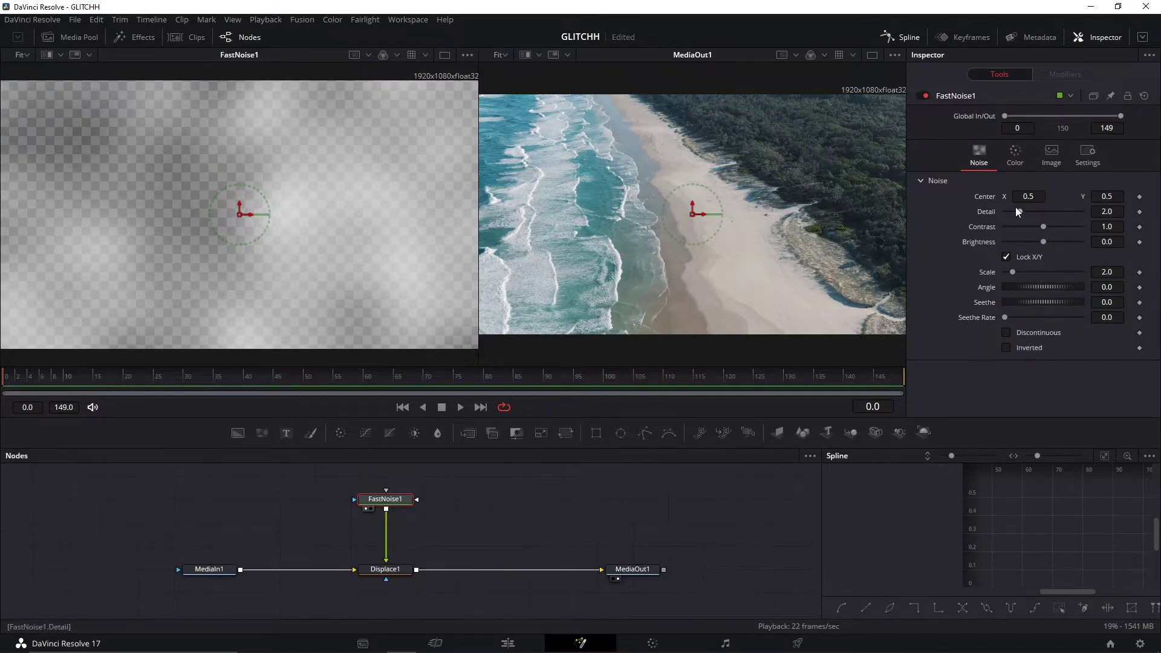
{"action": "left_click_drag", "start_coordinate": [1021, 211], "coordinate": [1148, 220]}
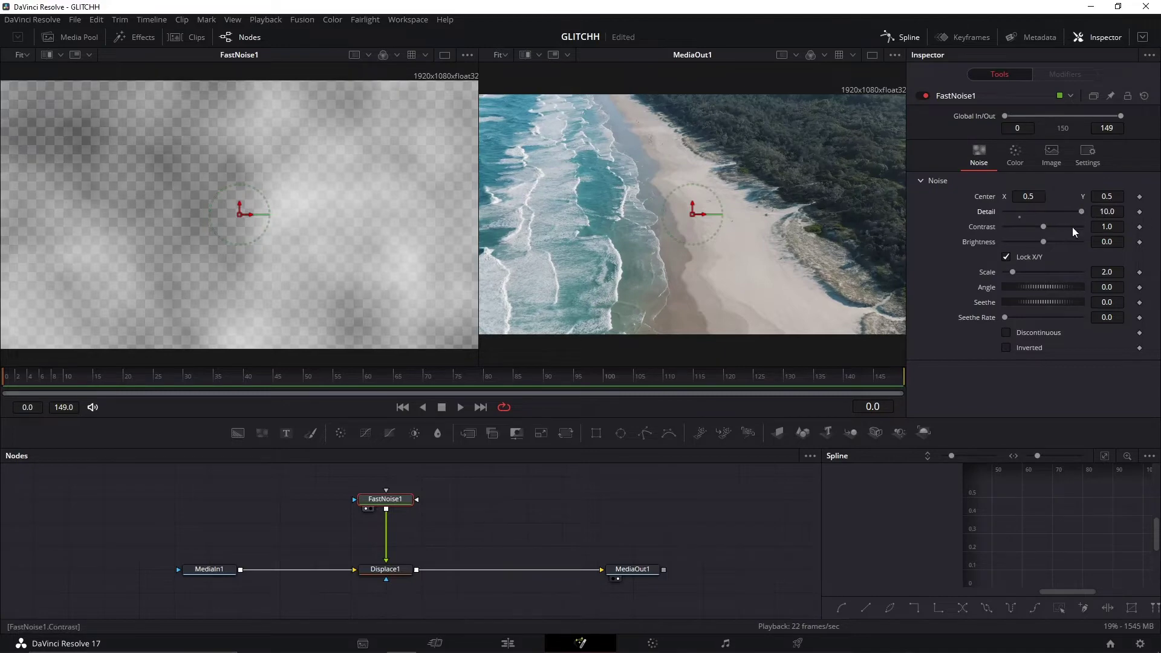
{"action": "left_click_drag", "start_coordinate": [1044, 228], "coordinate": [1111, 231]}
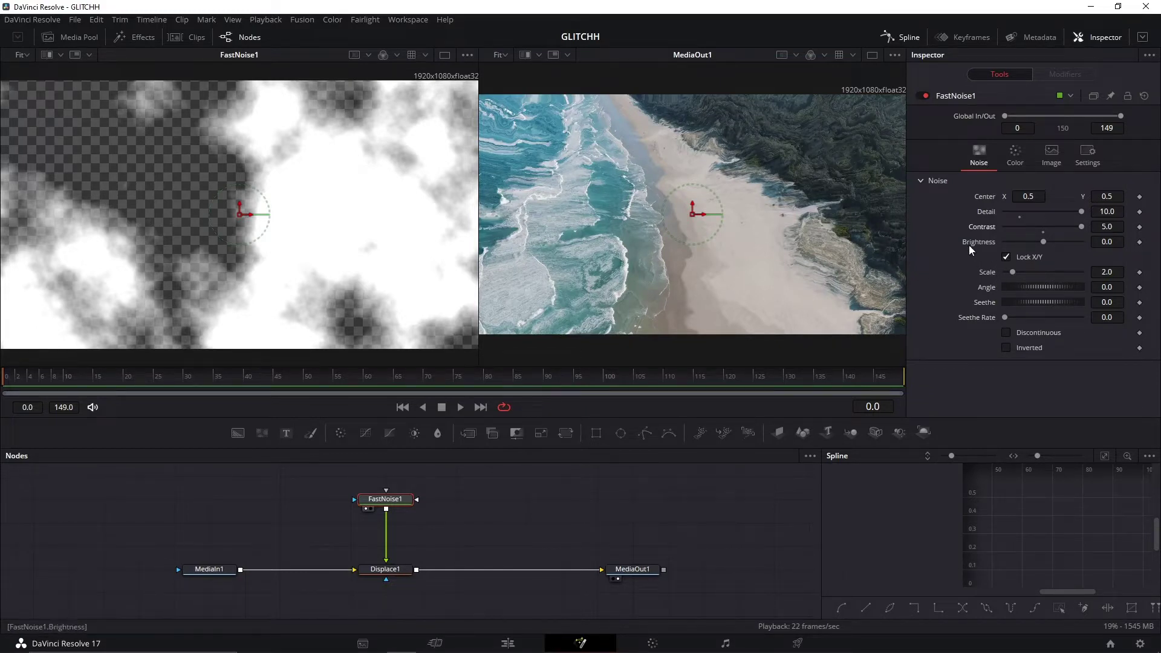
Unlock FastNoise1's X/Y scale and set the X Scale to 200 and the Y Scale to 9
{"action": "left_click", "coordinate": [1007, 257]}
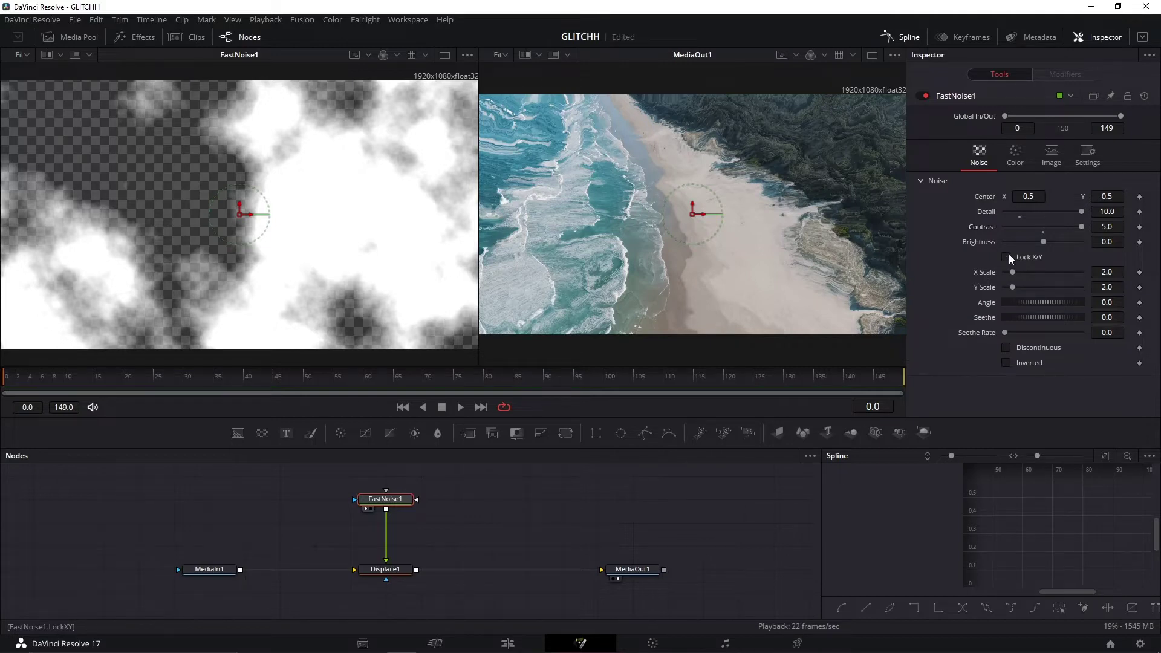
{"action": "left_click", "coordinate": [1108, 272]}
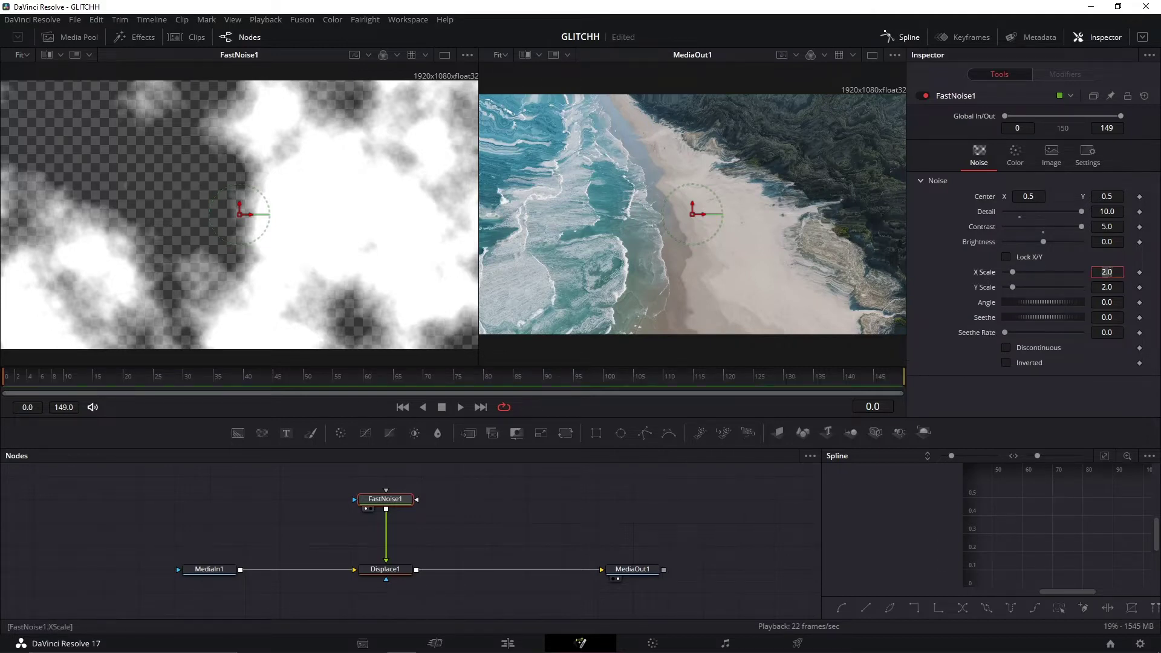
{"action": "type", "text": "200"}
{"action": "key", "text": "Tab"}
{"action": "left_click", "coordinate": [1108, 287]}
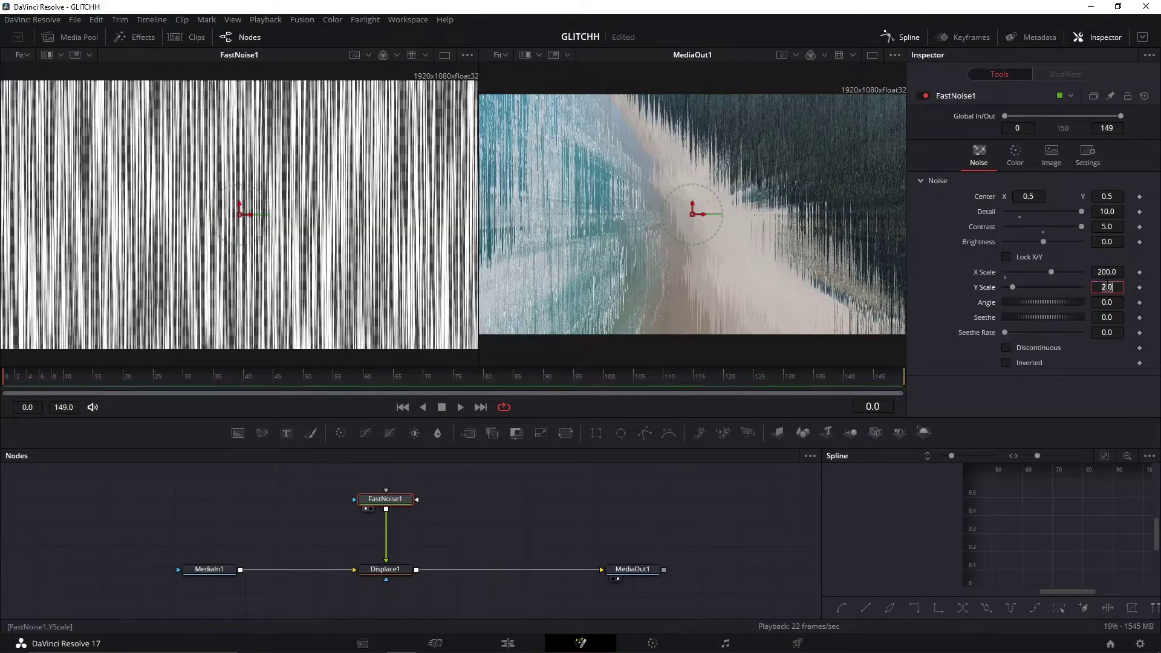
{"action": "type", "text": "9"}
{"action": "key", "text": "Return"}
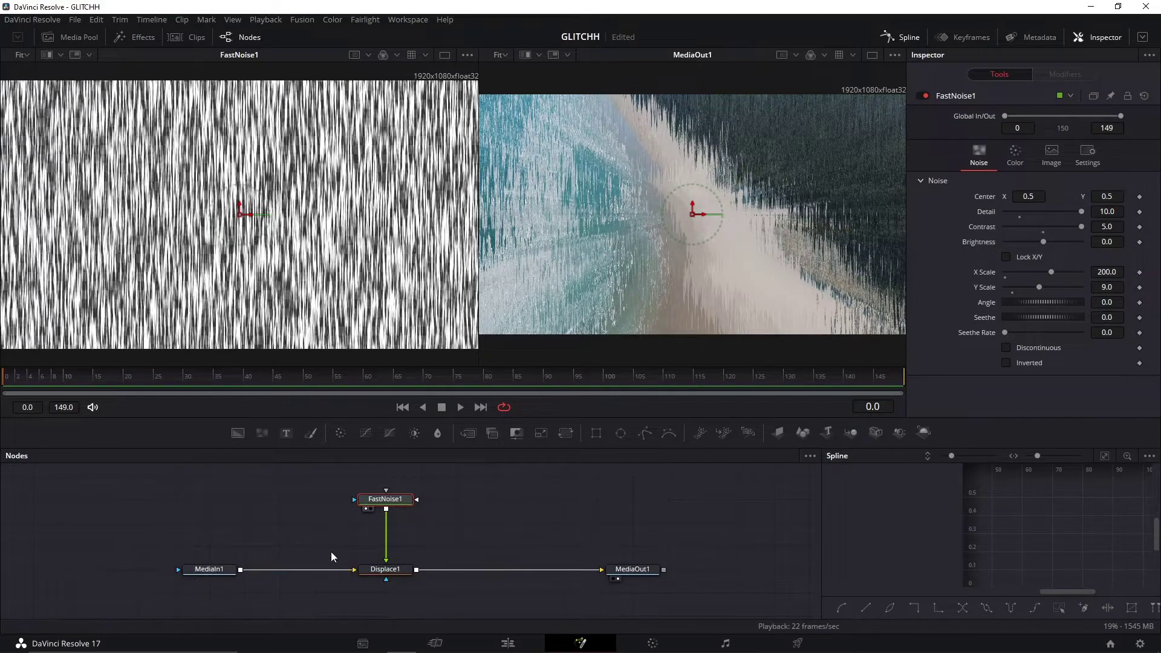
Pull Displace1 with its noise input out of the chain so MediaIn1 connects directly to MediaOut1
{"action": "left_click_drag", "start_coordinate": [442, 492], "coordinate": [398, 514]}
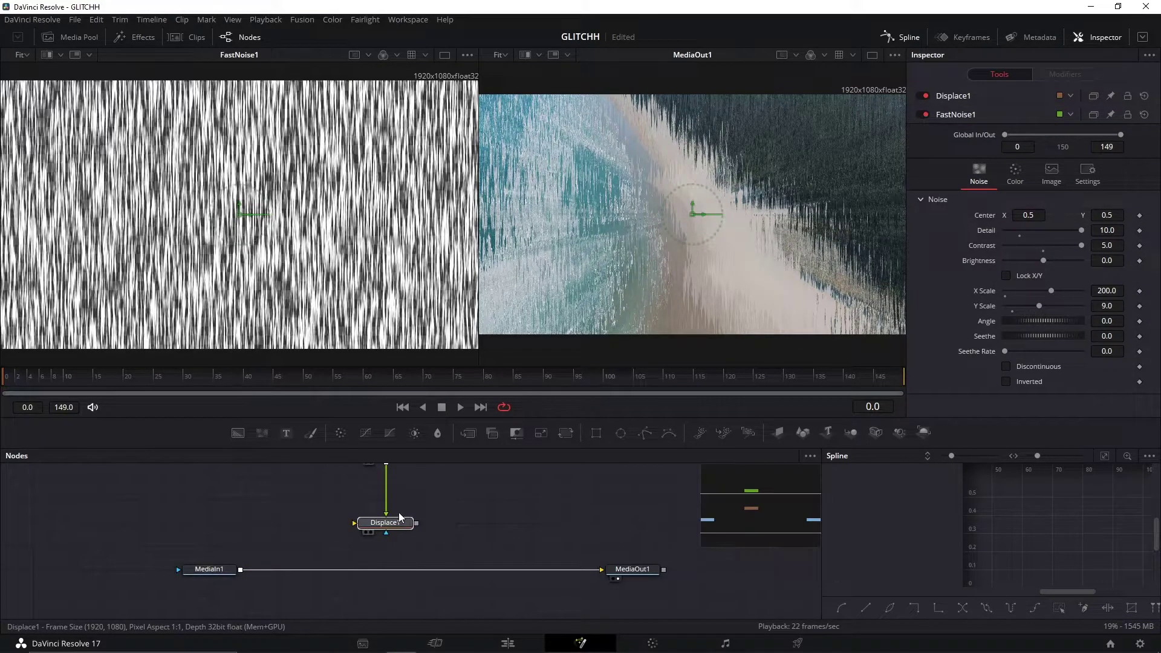
{"action": "left_click", "coordinate": [465, 498]}
{"action": "left_click_drag", "start_coordinate": [465, 499], "coordinate": [469, 523]}
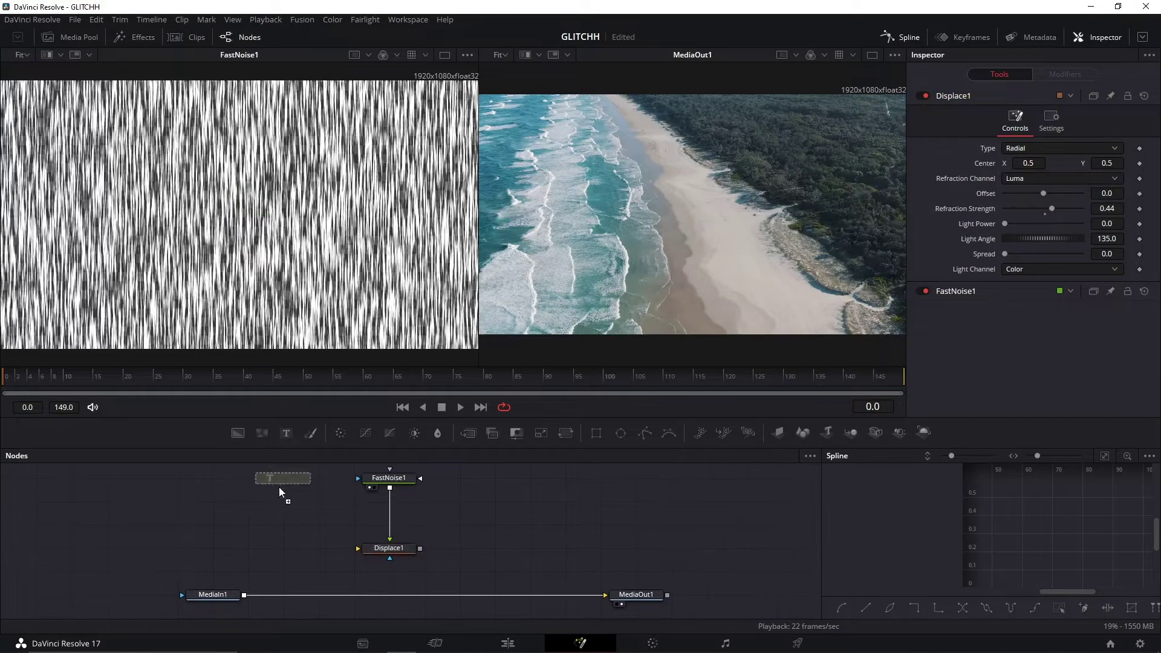
Add a Text node feeding Displace1's input, enter the text GLITCH and set its font to Montserrat
{"action": "left_click_drag", "start_coordinate": [283, 549], "coordinate": [365, 552]}
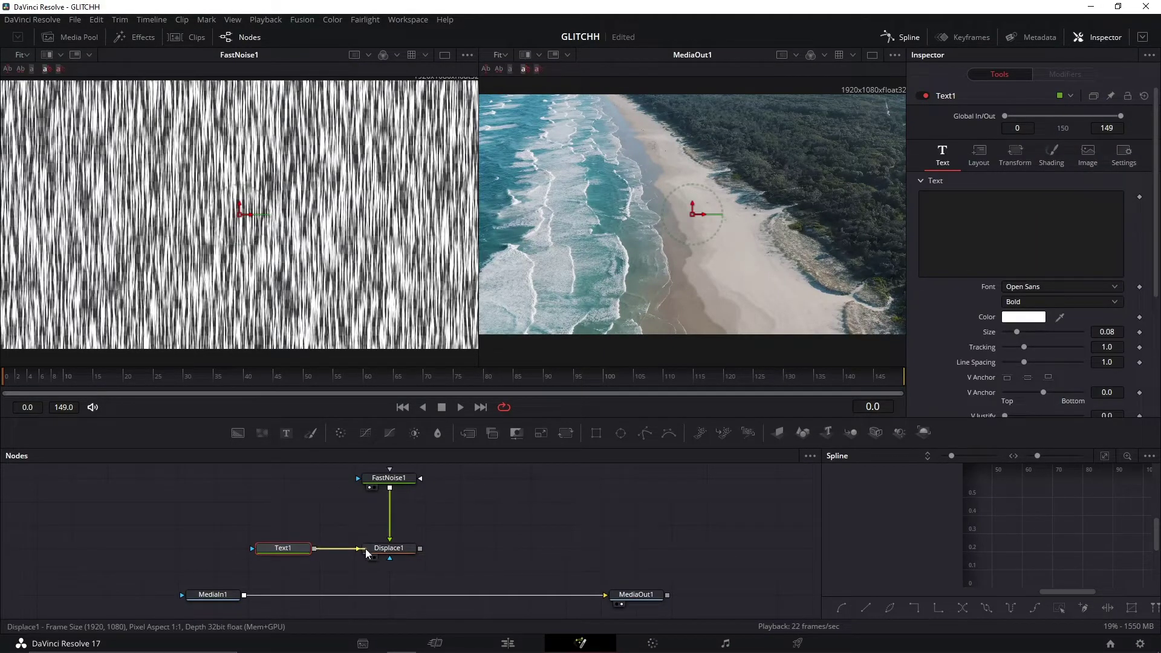
{"action": "left_click", "coordinate": [952, 234]}
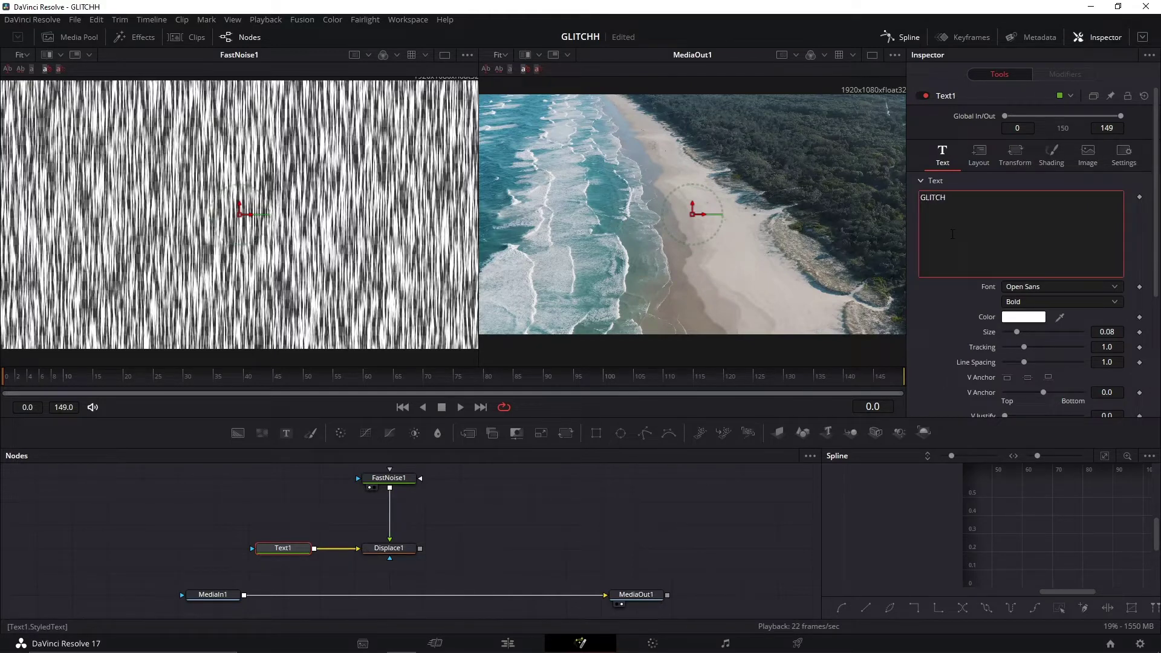
{"action": "left_click", "coordinate": [1024, 285]}
{"action": "scroll", "coordinate": [1024, 357], "scroll_direction": "up", "scroll_amount": 3}
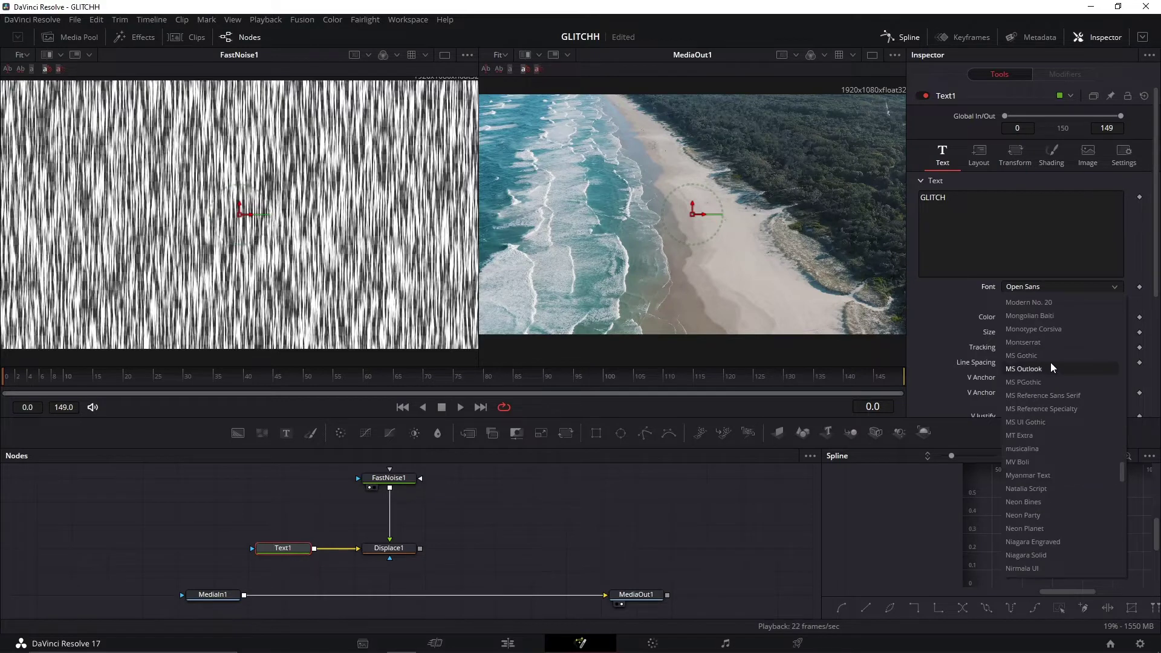
{"action": "left_click", "coordinate": [1041, 343]}
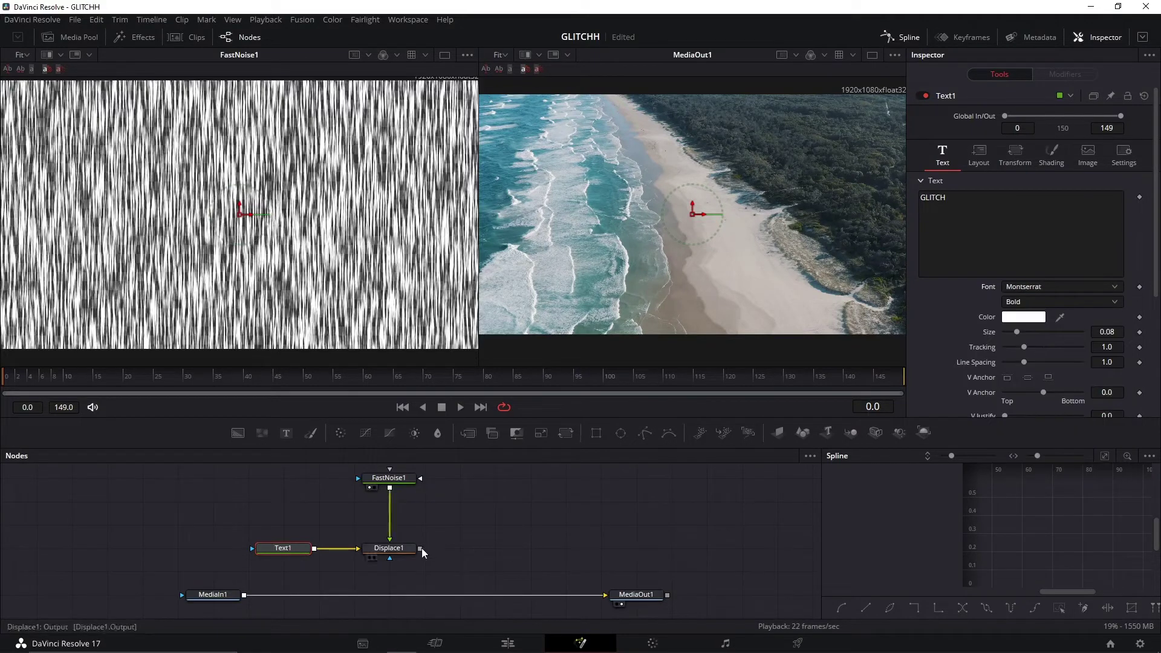
Merge Displace1's output over the MediaIn1 footage
{"action": "left_click_drag", "start_coordinate": [422, 548], "coordinate": [246, 596]}
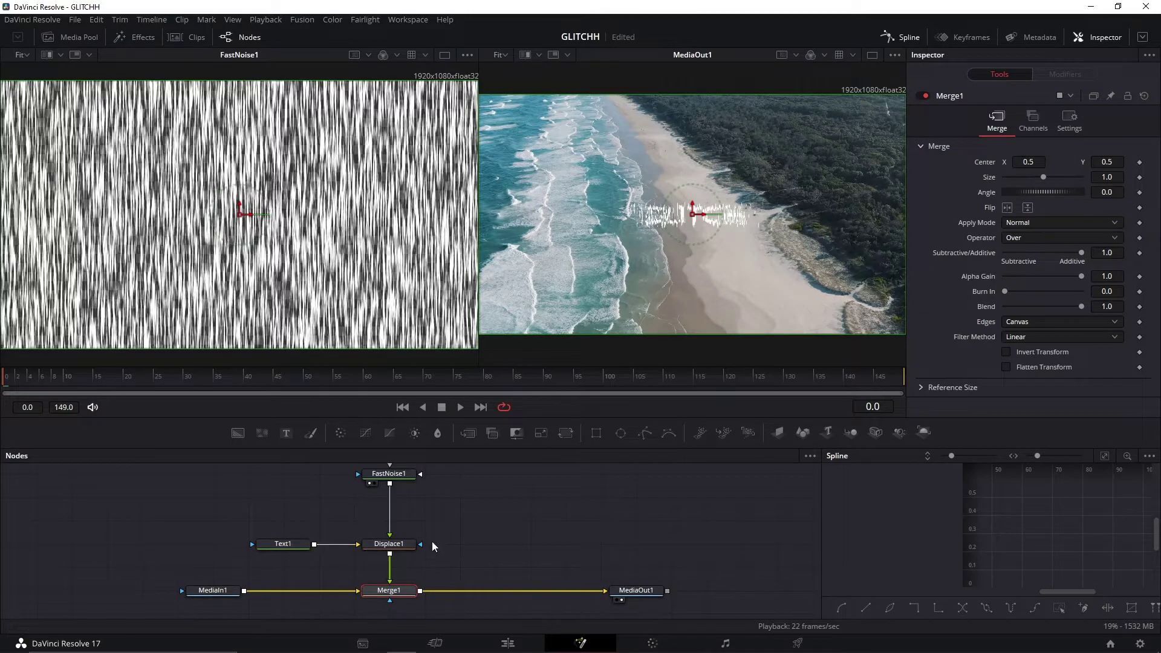
Enlarge the GLITCH text to a size of 0.194 and set Displace1's Refraction Strength to 0.1
{"action": "left_click", "coordinate": [300, 543]}
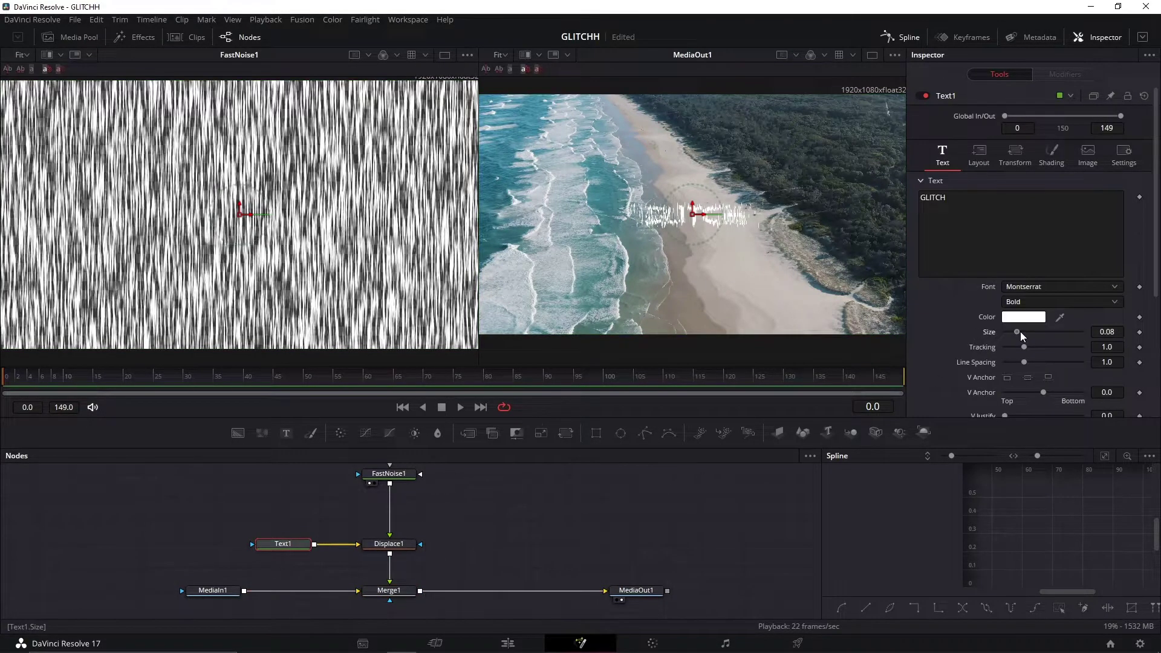
{"action": "left_click_drag", "start_coordinate": [1020, 332], "coordinate": [1034, 332]}
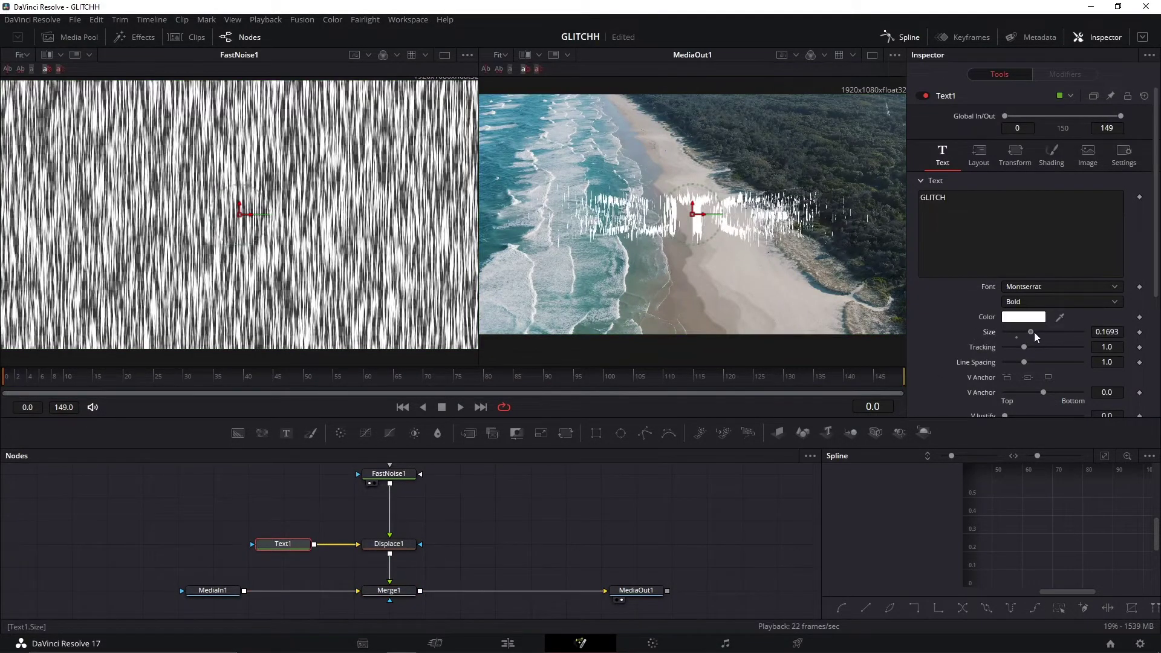
{"action": "left_click", "coordinate": [399, 544]}
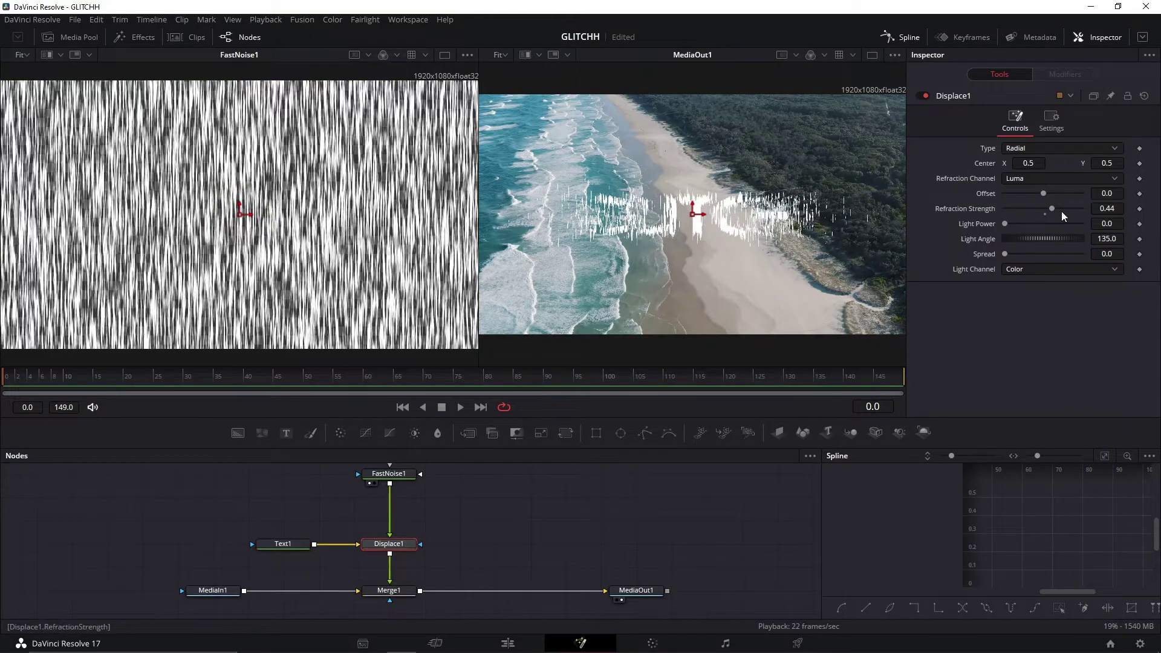
{"action": "left_click", "coordinate": [1046, 216]}
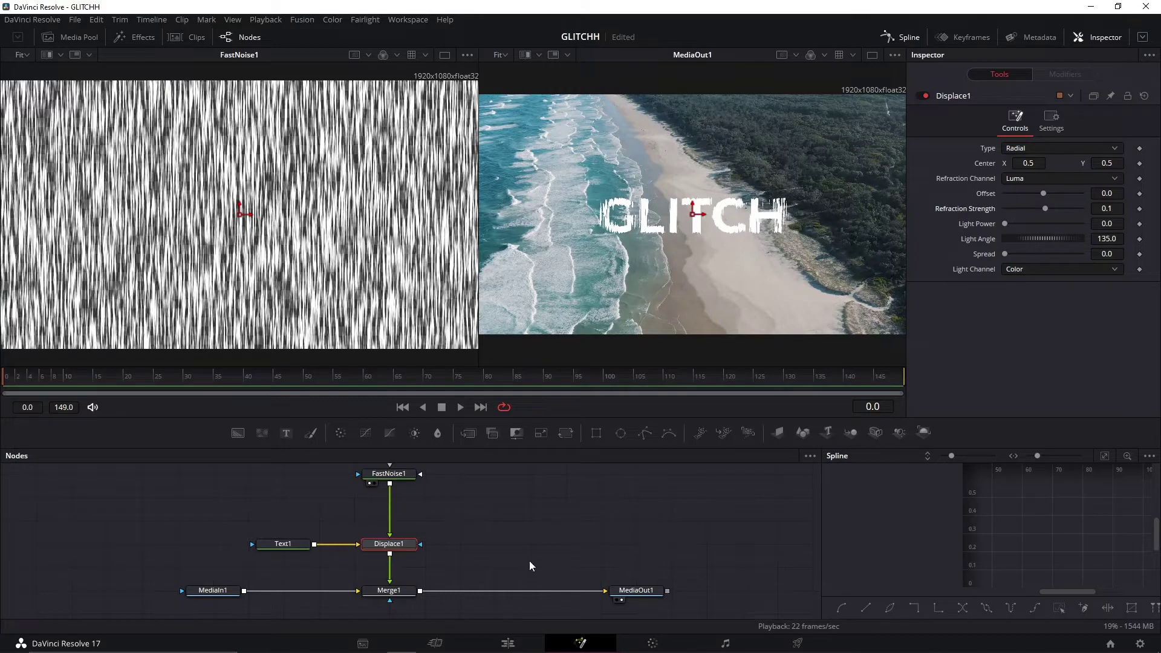
{"action": "left_click", "coordinate": [290, 548]}
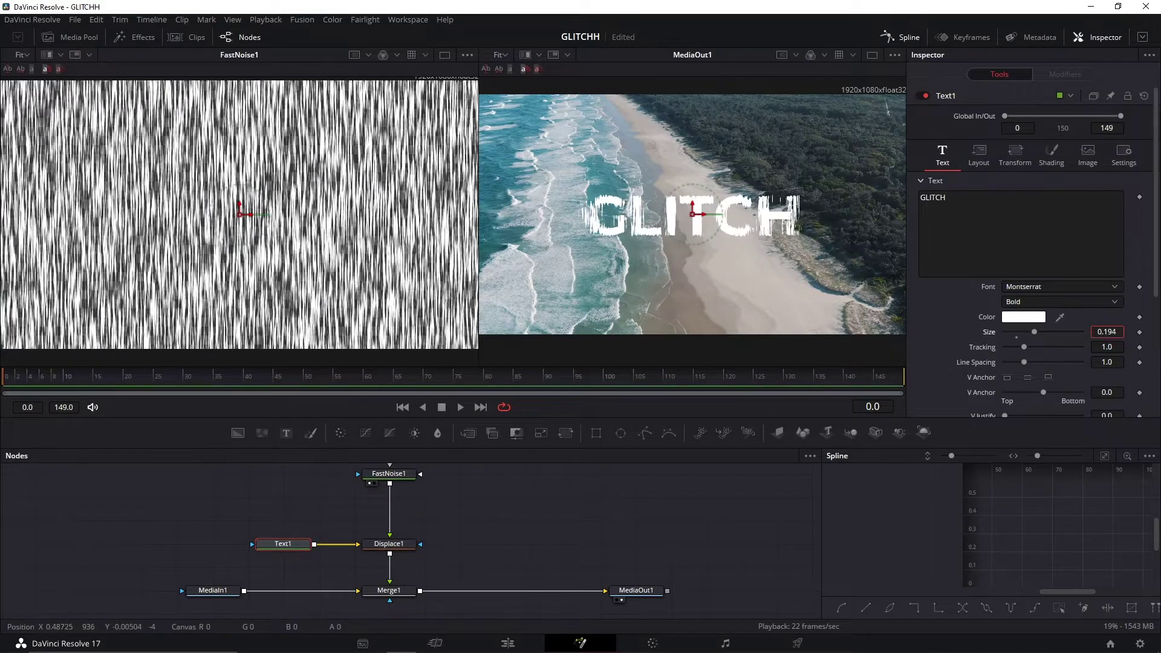
{"action": "left_click", "coordinate": [483, 525]}
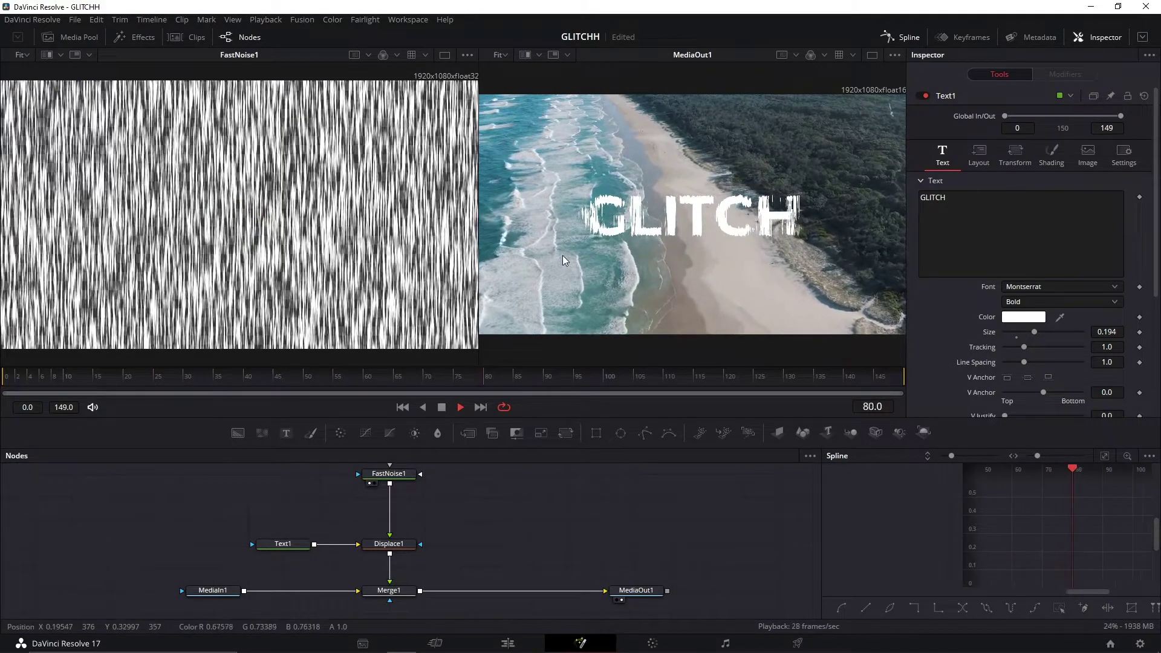
Animate the noise by setting FastNoise1's Seethe Rate to about 0.331
{"action": "left_click_drag", "start_coordinate": [440, 485], "coordinate": [443, 496]}
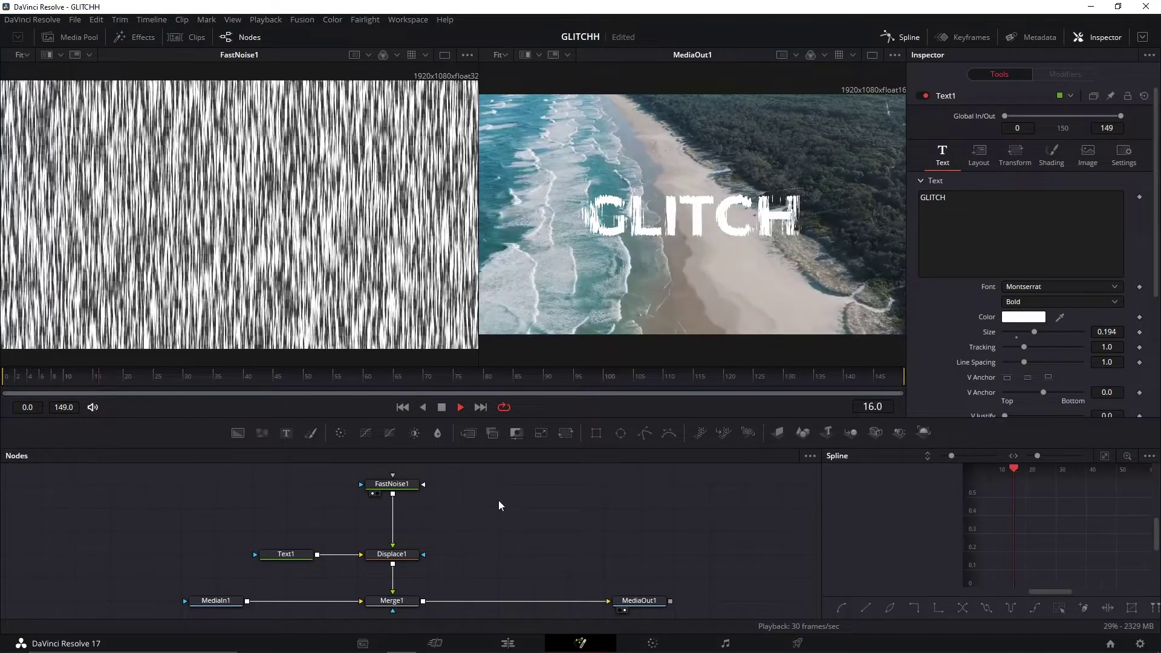
{"action": "left_click", "coordinate": [399, 489]}
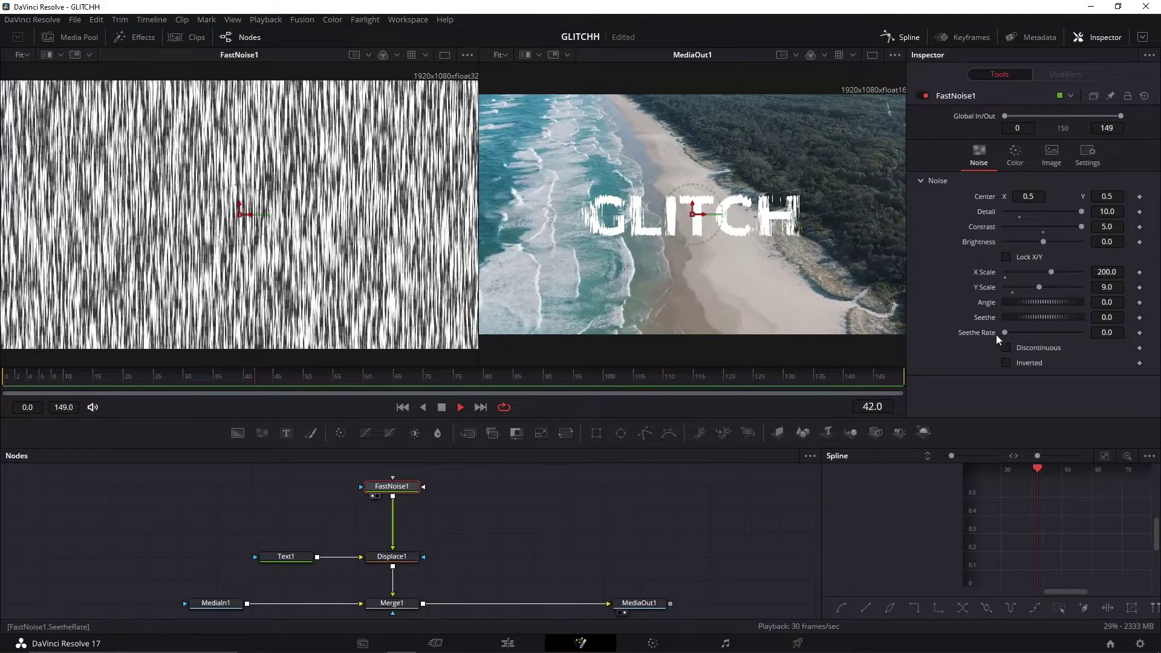
{"action": "left_click_drag", "start_coordinate": [1007, 333], "coordinate": [1032, 336]}
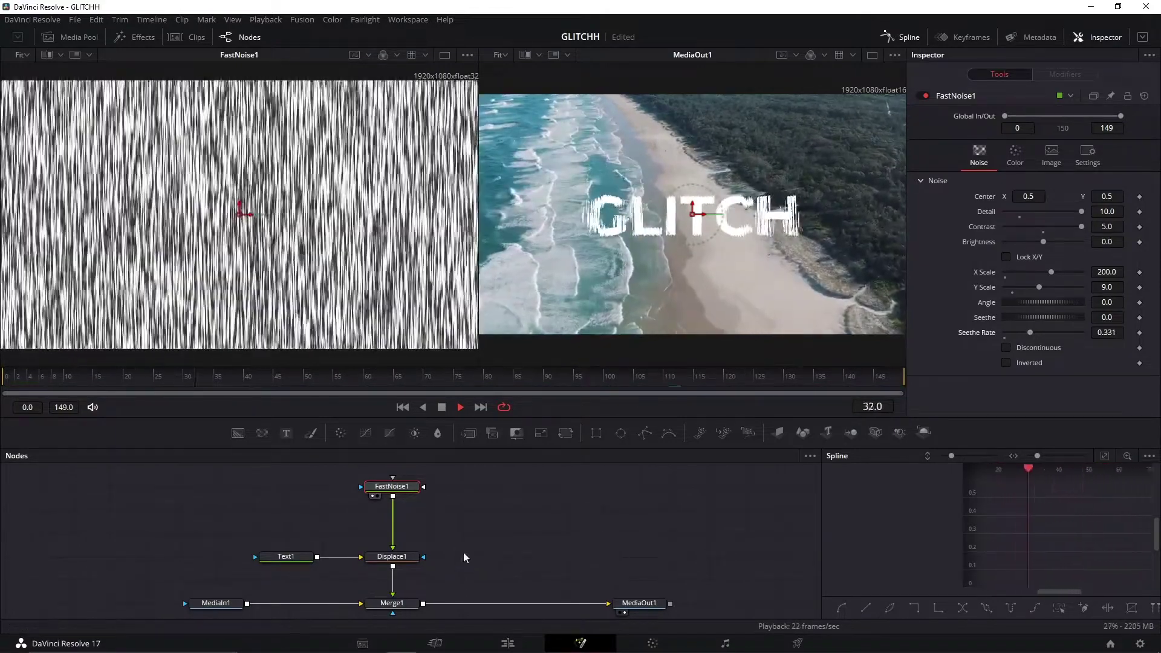
Change Displace1's displacement type from Radial to XY
{"action": "left_click", "coordinate": [396, 559]}
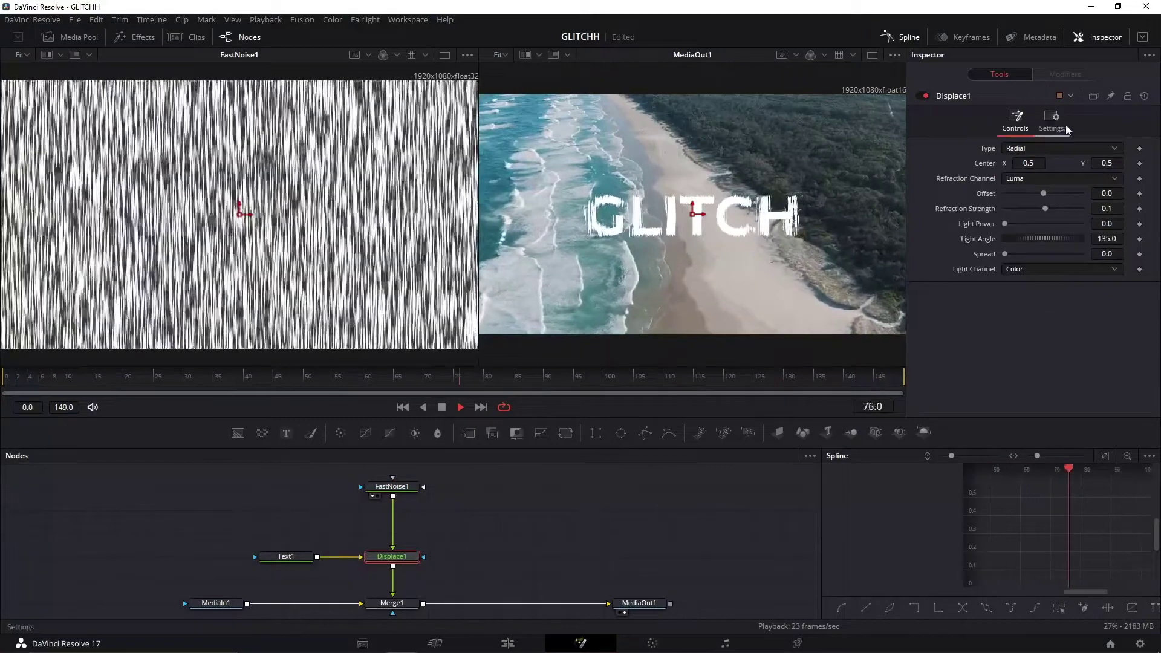
{"action": "left_click", "coordinate": [1026, 151]}
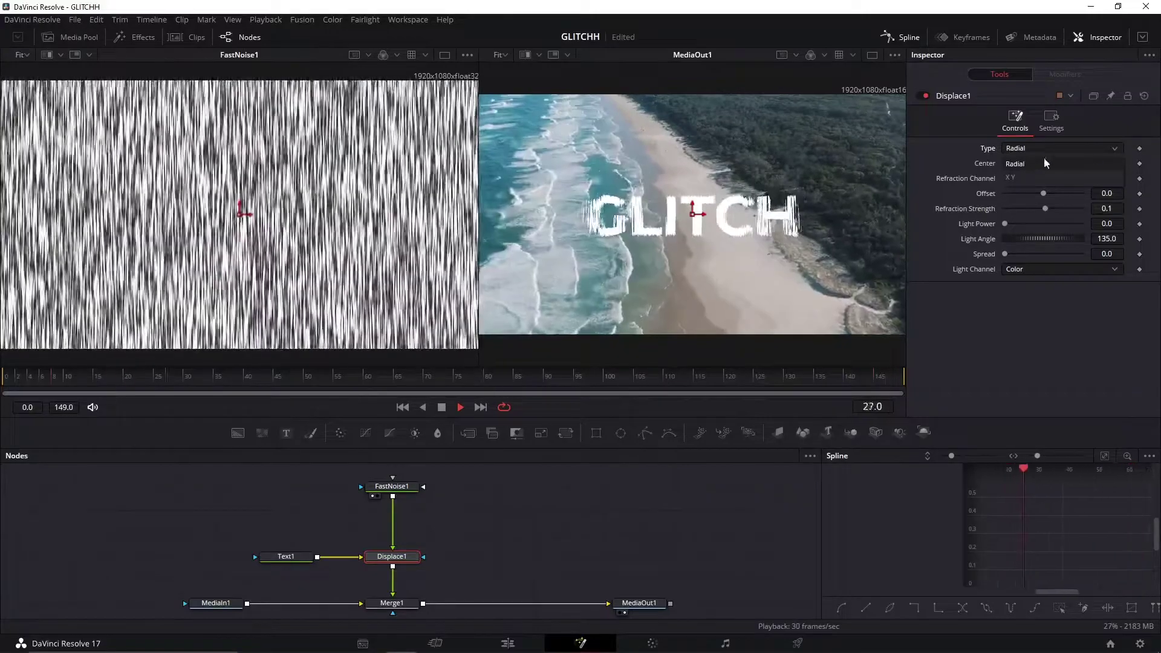
{"action": "left_click", "coordinate": [1020, 178]}
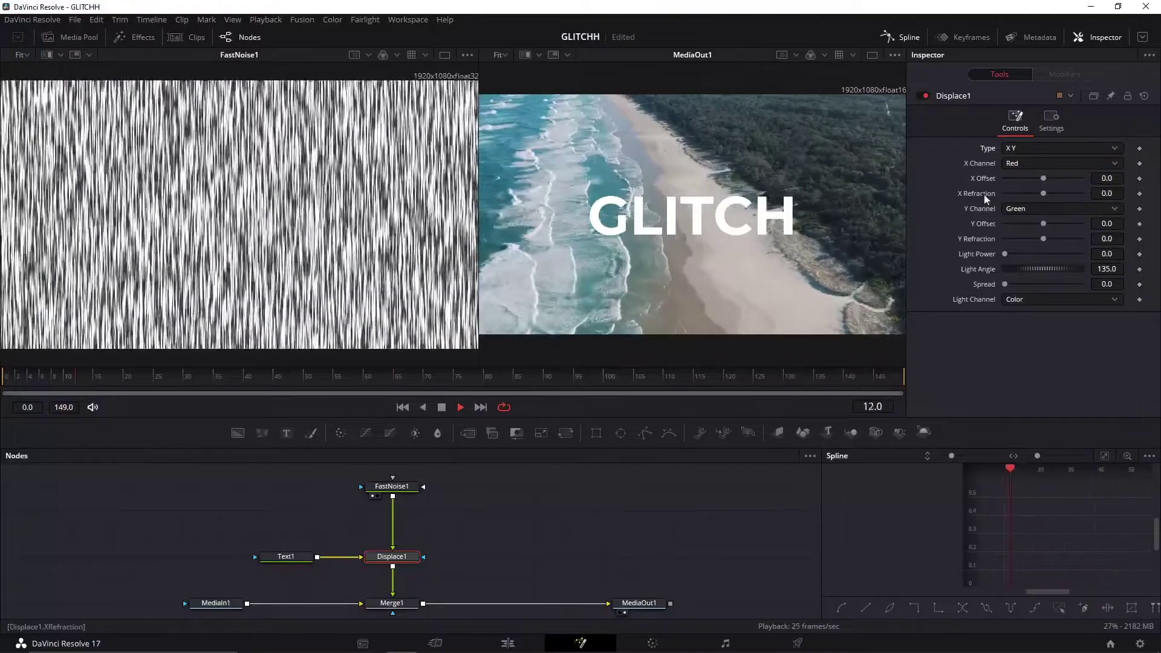
{"action": "left_click", "coordinate": [1059, 148]}
{"action": "left_click", "coordinate": [1028, 160]}
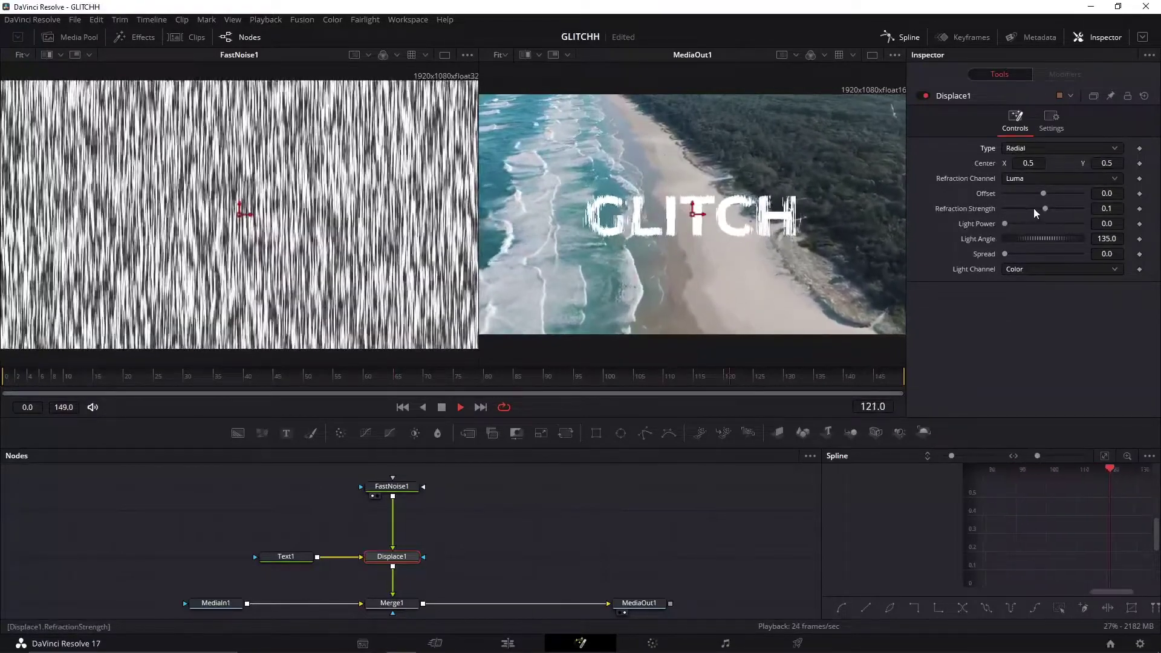
{"action": "left_click", "coordinate": [1018, 148]}
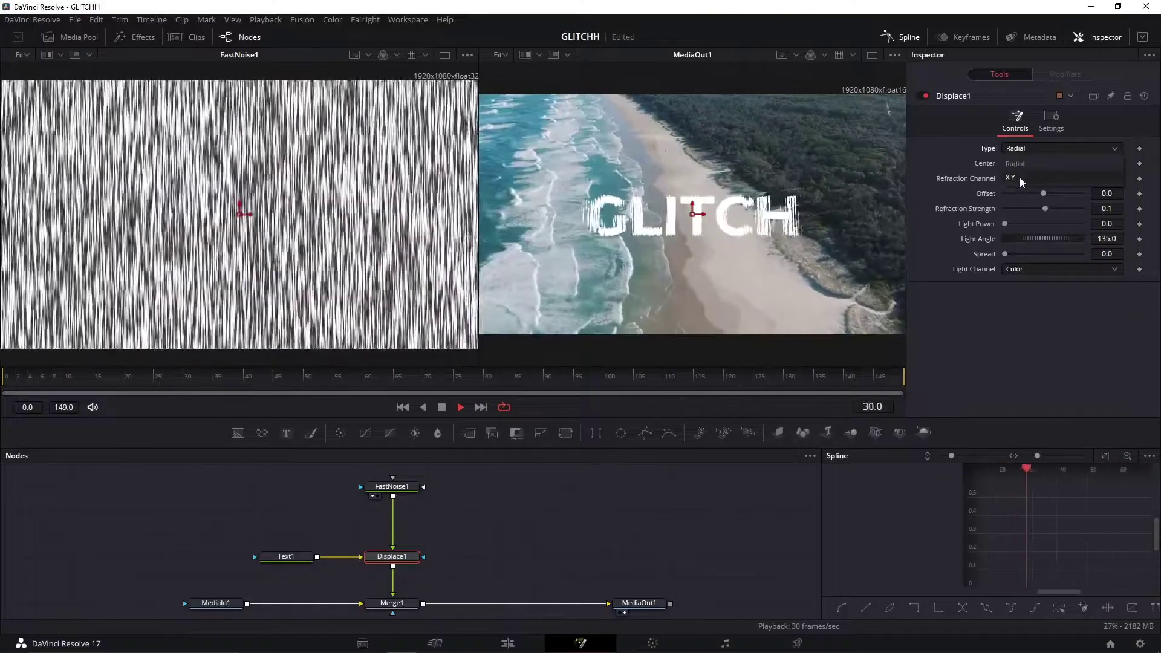
{"action": "left_click", "coordinate": [1020, 179]}
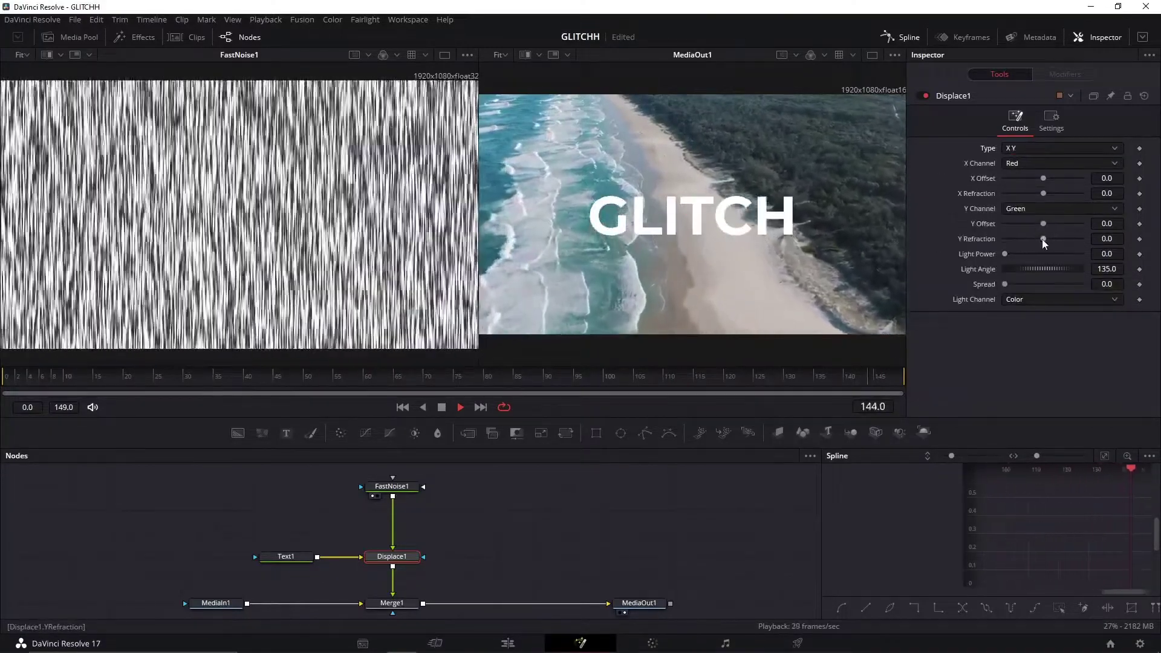
Test small Y Refraction amounts on Displace1 and modify that parameter with Shake
{"action": "left_click_drag", "start_coordinate": [1042, 238], "coordinate": [1040, 240]}
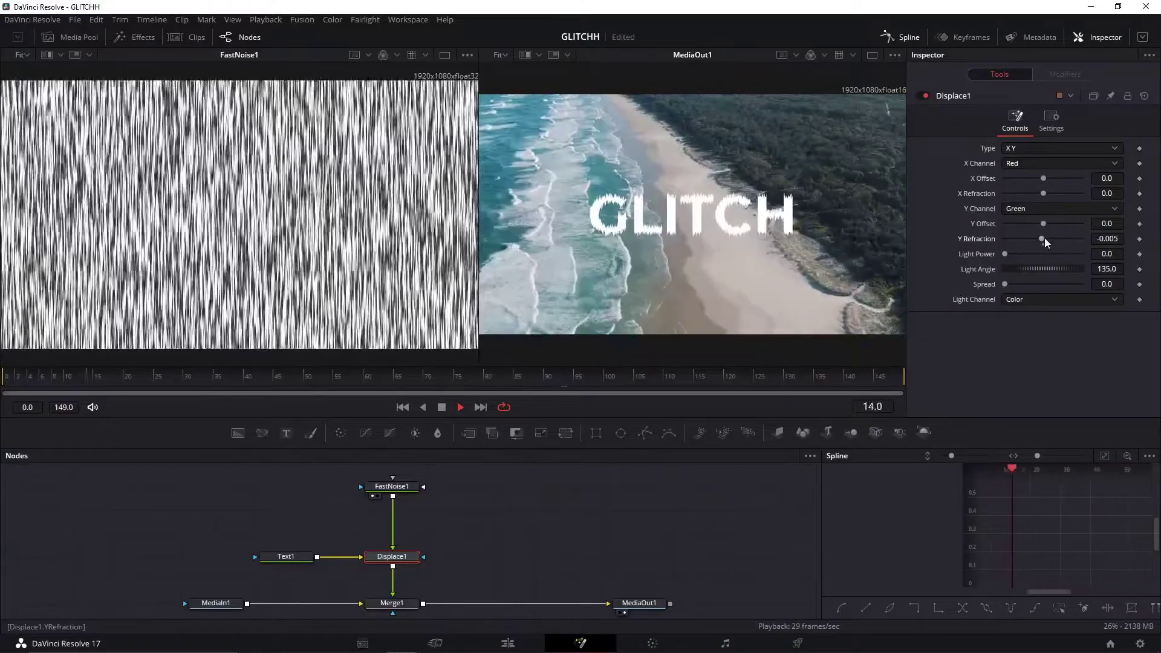
{"action": "left_click_drag", "start_coordinate": [1041, 240], "coordinate": [1038, 241]}
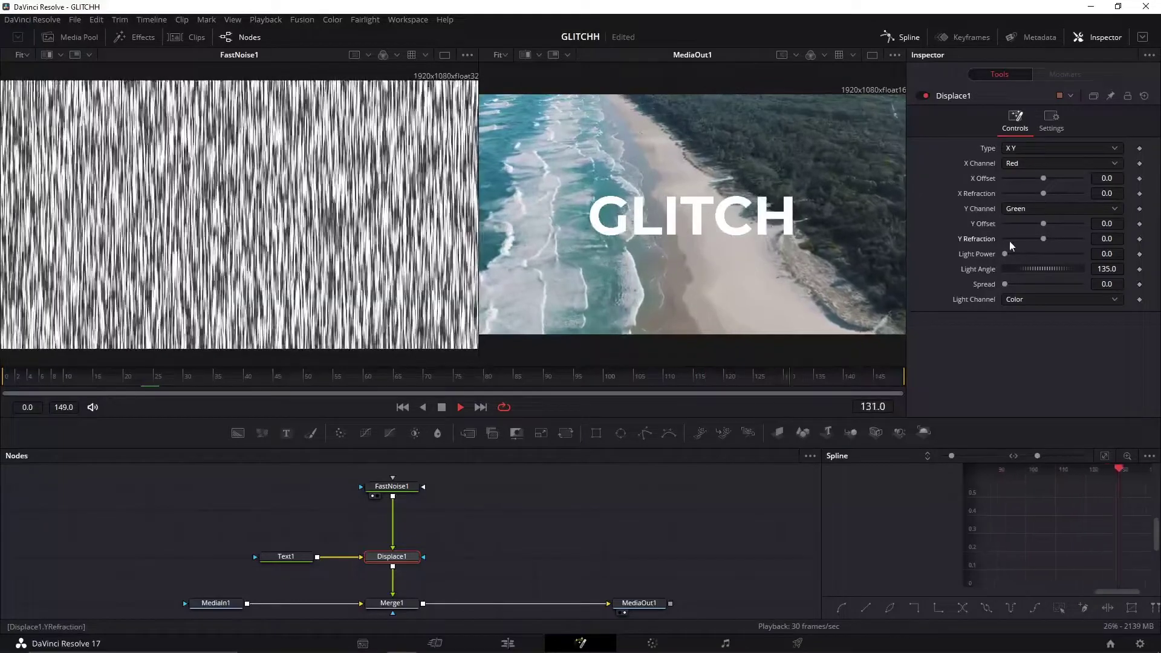
{"action": "right_click", "coordinate": [975, 243]}
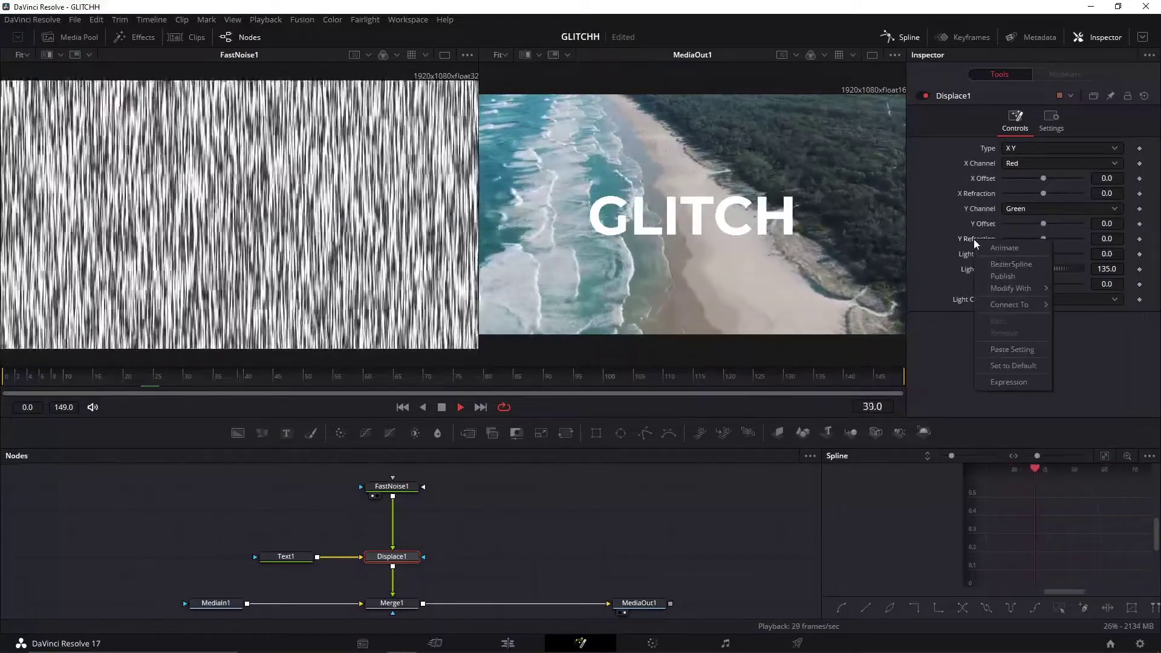
{"action": "mouse_move", "coordinate": [998, 289]}
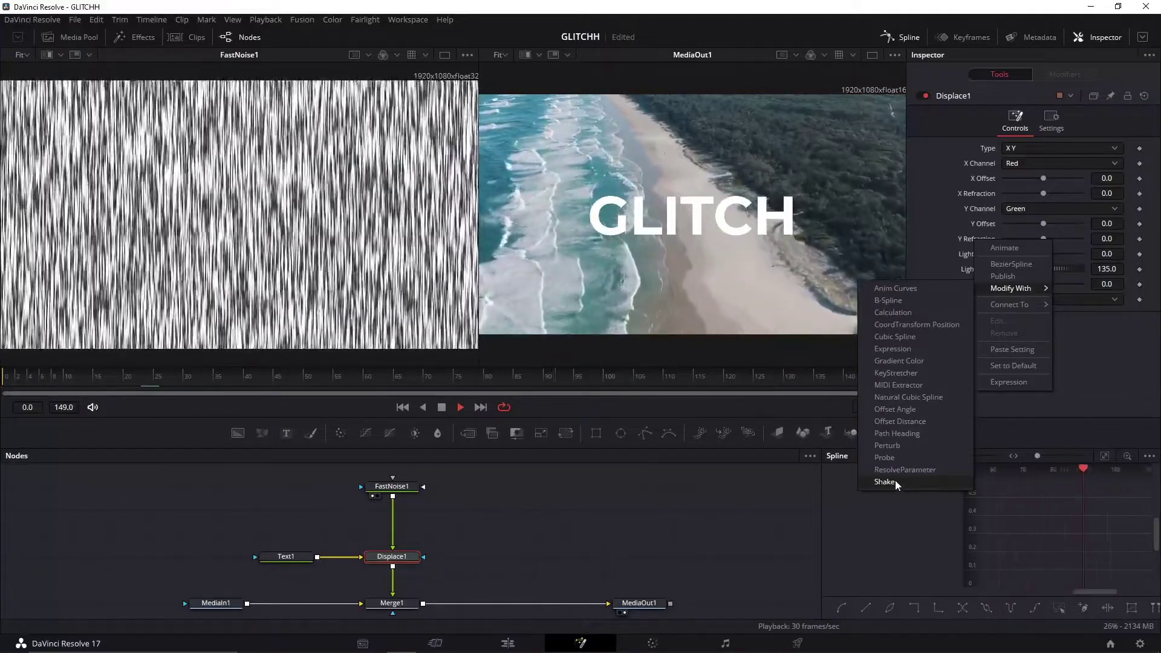
{"action": "left_click", "coordinate": [895, 482]}
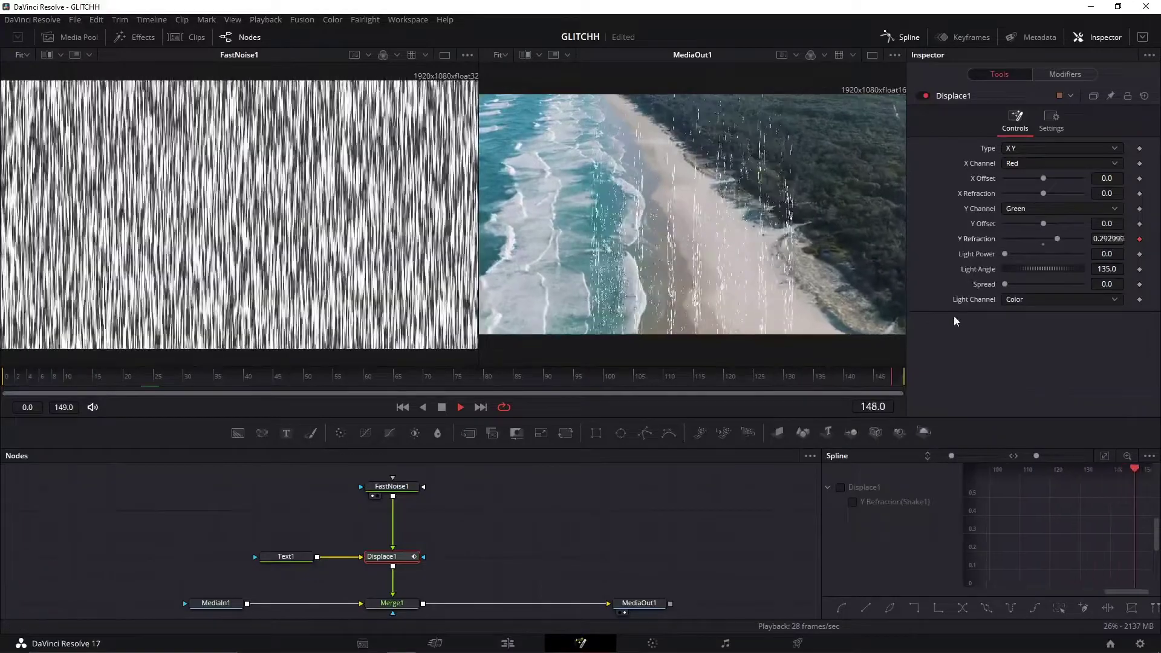
Set the Y Refraction Shake modifier's Minimum to -0.02, Maximum to 0.02 and Smoothness to about 2.95
{"action": "left_click", "coordinate": [1080, 76]}
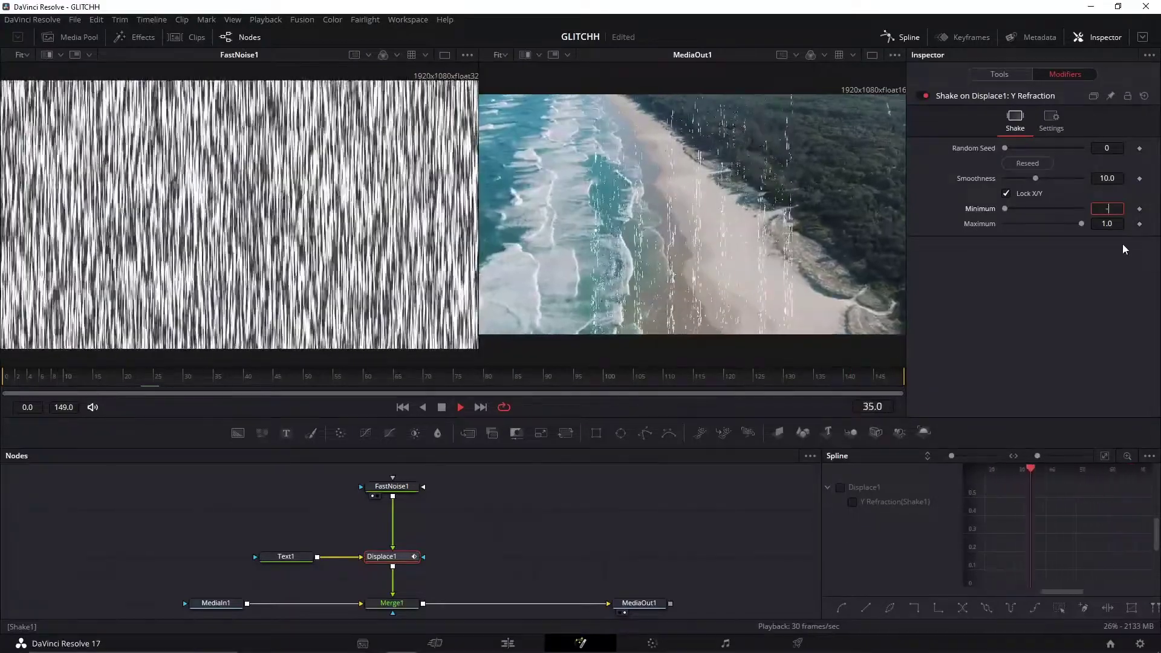
{"action": "type", "text": "-0."}
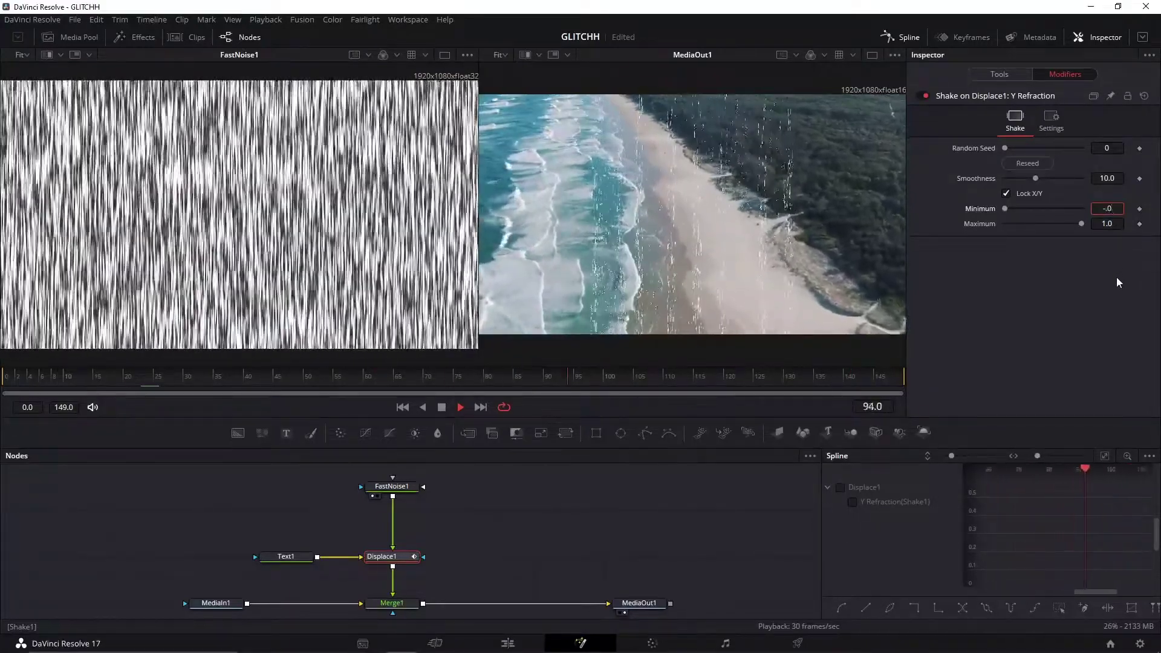
{"action": "type", "text": "02"}
{"action": "key", "text": "Return"}
{"action": "left_click", "coordinate": [1108, 227]}
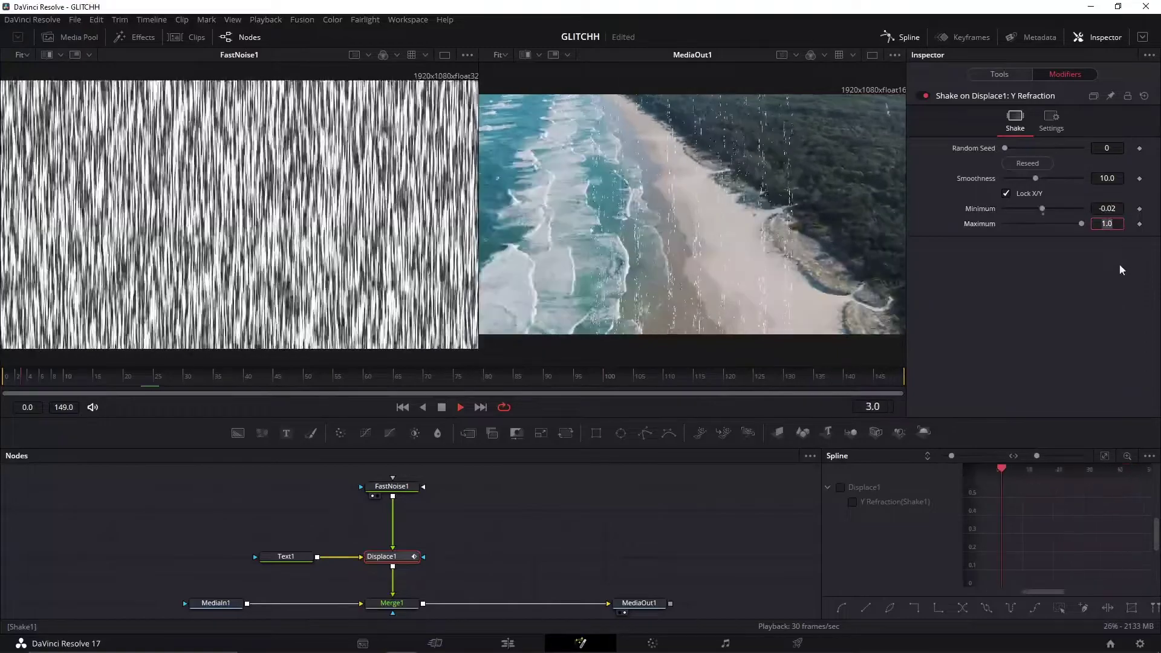
{"action": "type", "text": ".02"}
{"action": "key", "text": "Return"}
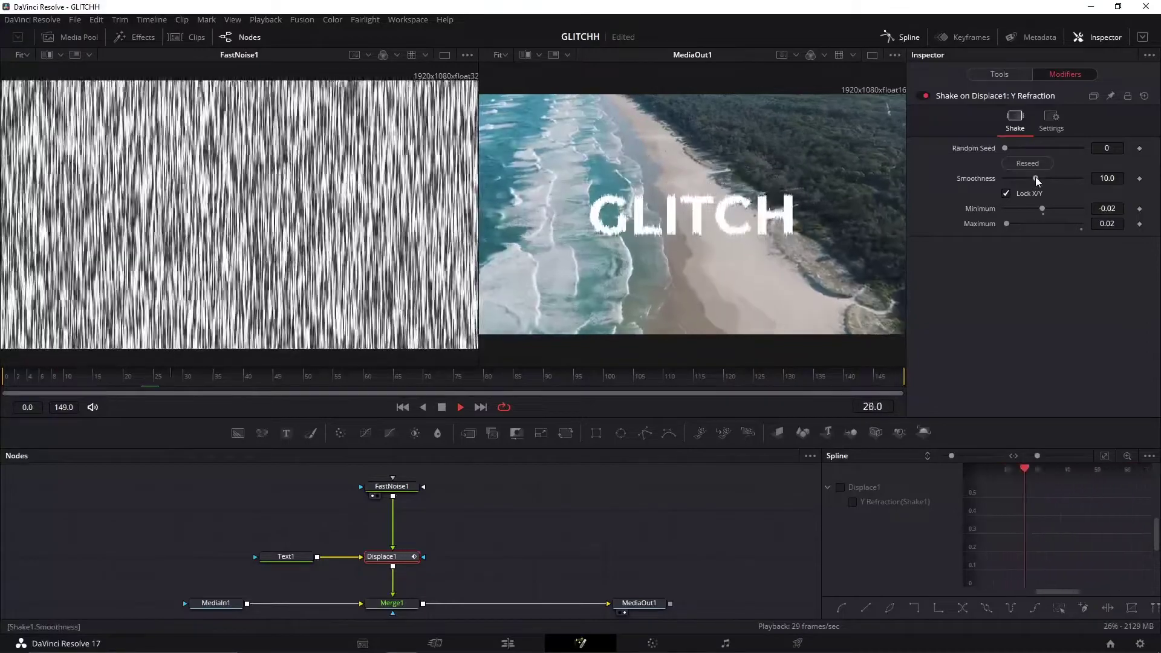
{"action": "mouse_move", "coordinate": [1024, 181]}
{"action": "left_mouse_down"}
{"action": "mouse_move", "coordinate": [1006, 183]}
{"action": "mouse_move", "coordinate": [1017, 187]}
{"action": "left_mouse_up"}
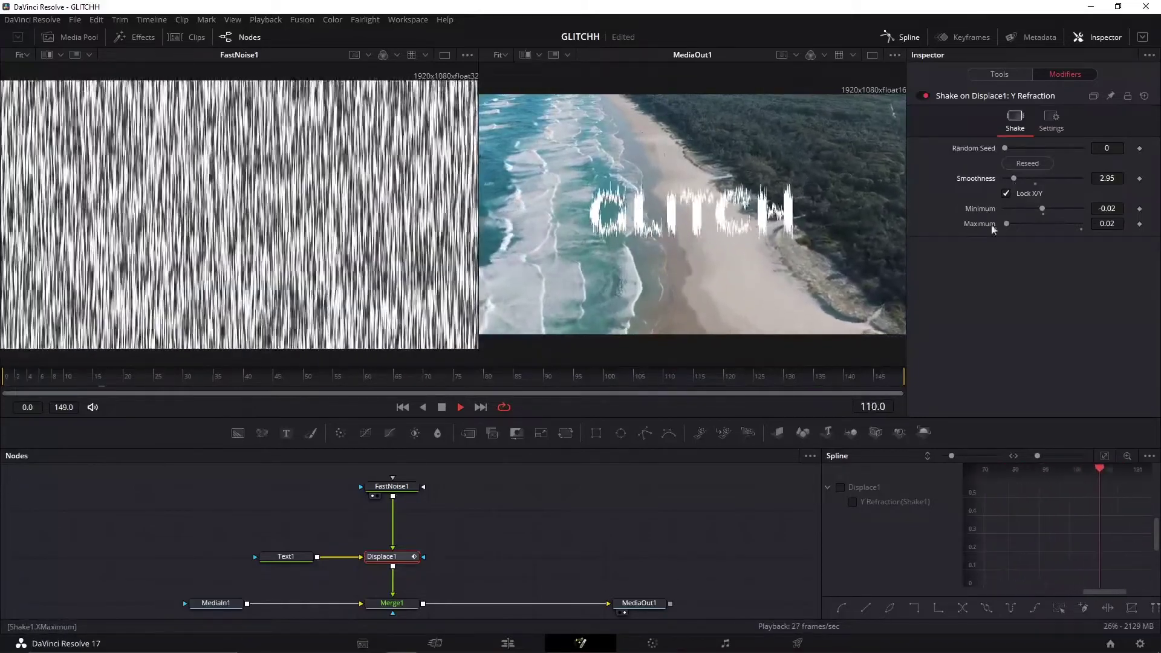
{"action": "left_click", "coordinate": [1000, 76]}
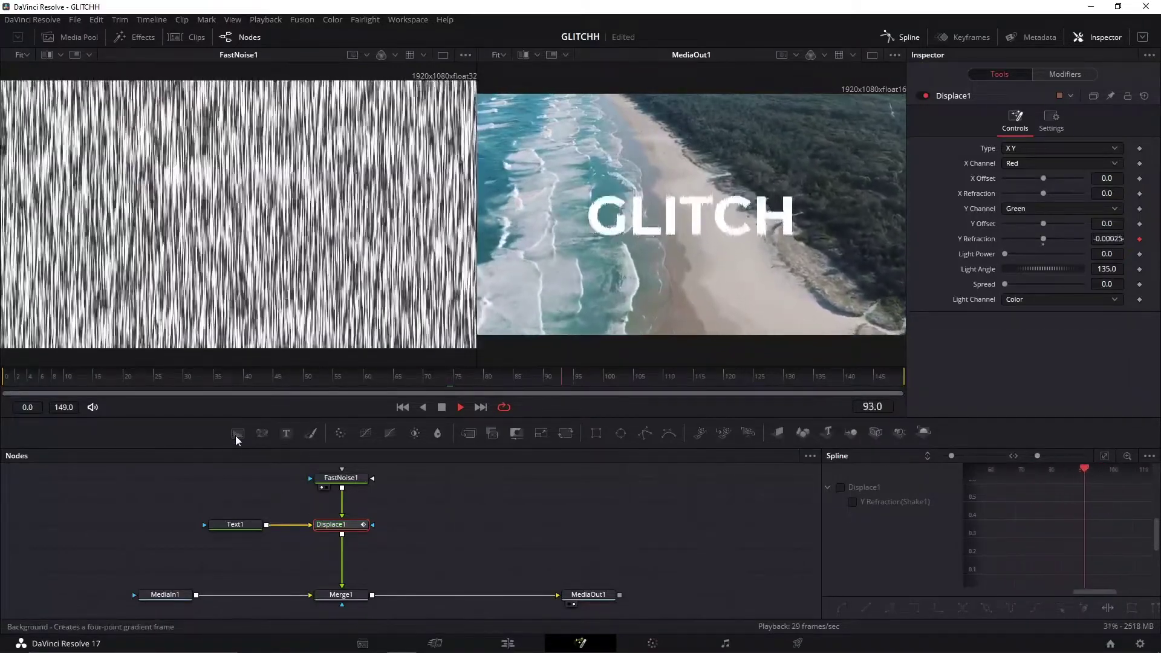
Add a Background node masked by Displace1's output and merge it over Merge1's output
{"action": "left_click_drag", "start_coordinate": [236, 437], "coordinate": [424, 549]}
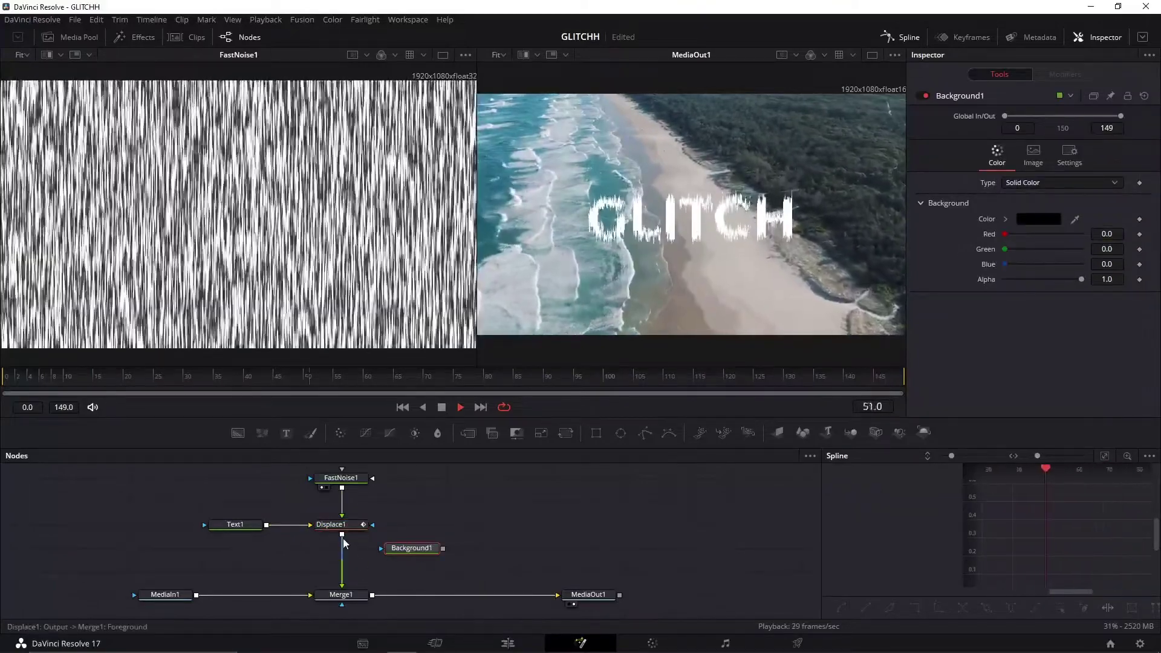
{"action": "left_click_drag", "start_coordinate": [342, 535], "coordinate": [409, 550]}
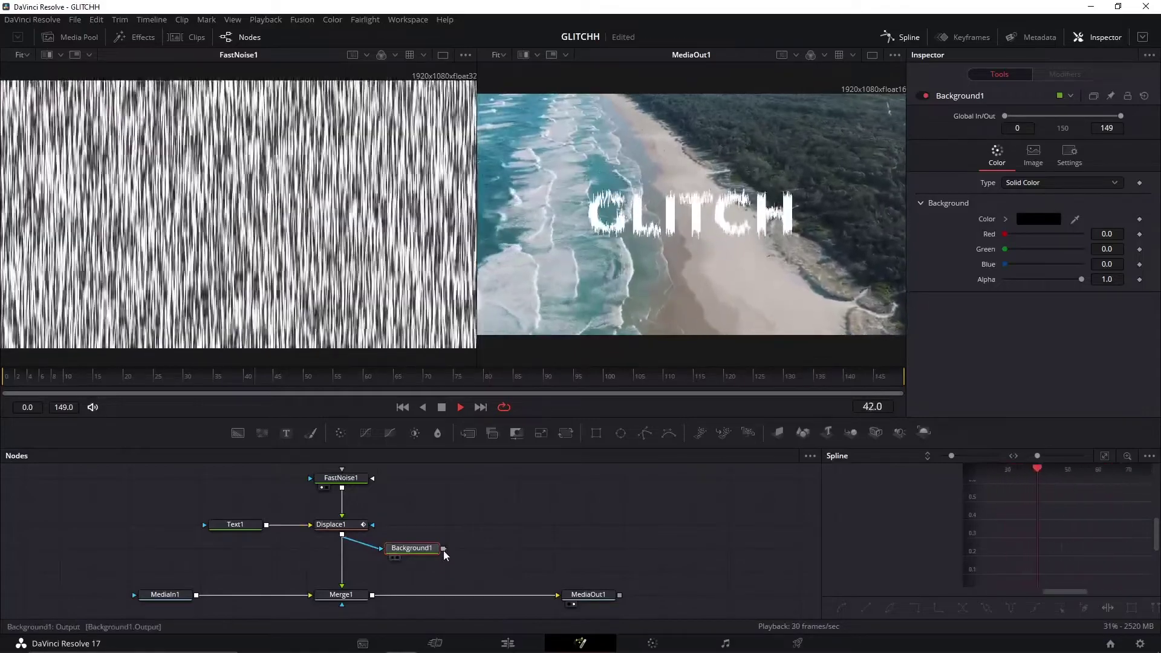
{"action": "left_click_drag", "start_coordinate": [443, 549], "coordinate": [373, 597]}
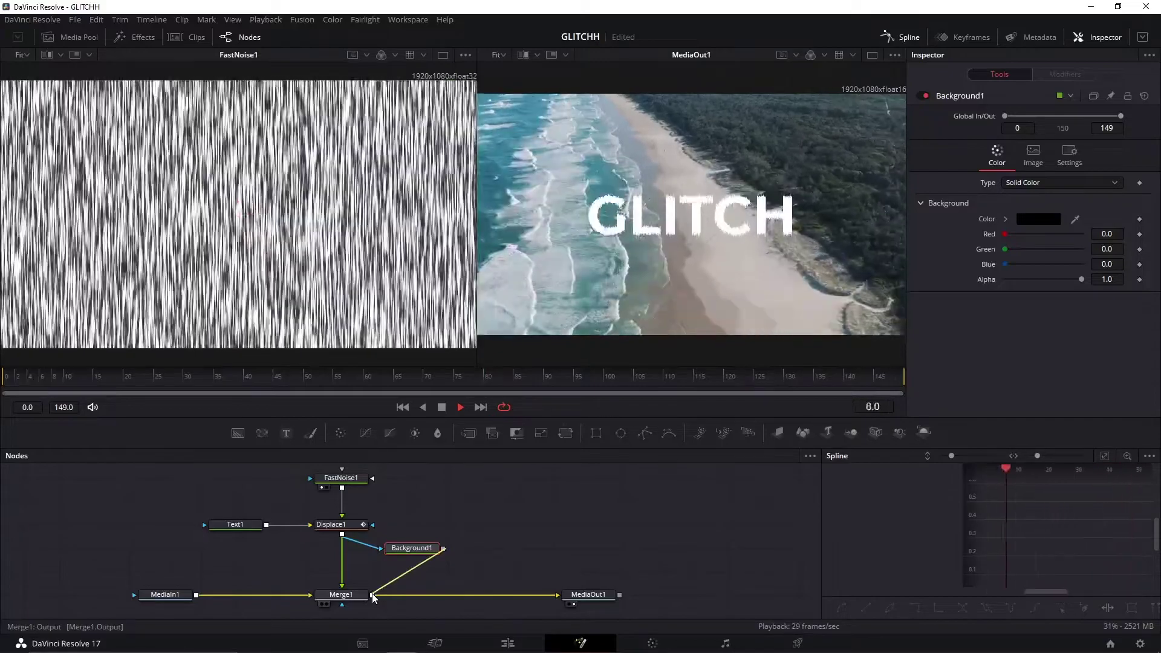
{"action": "left_click_drag", "start_coordinate": [372, 593], "coordinate": [372, 593]}
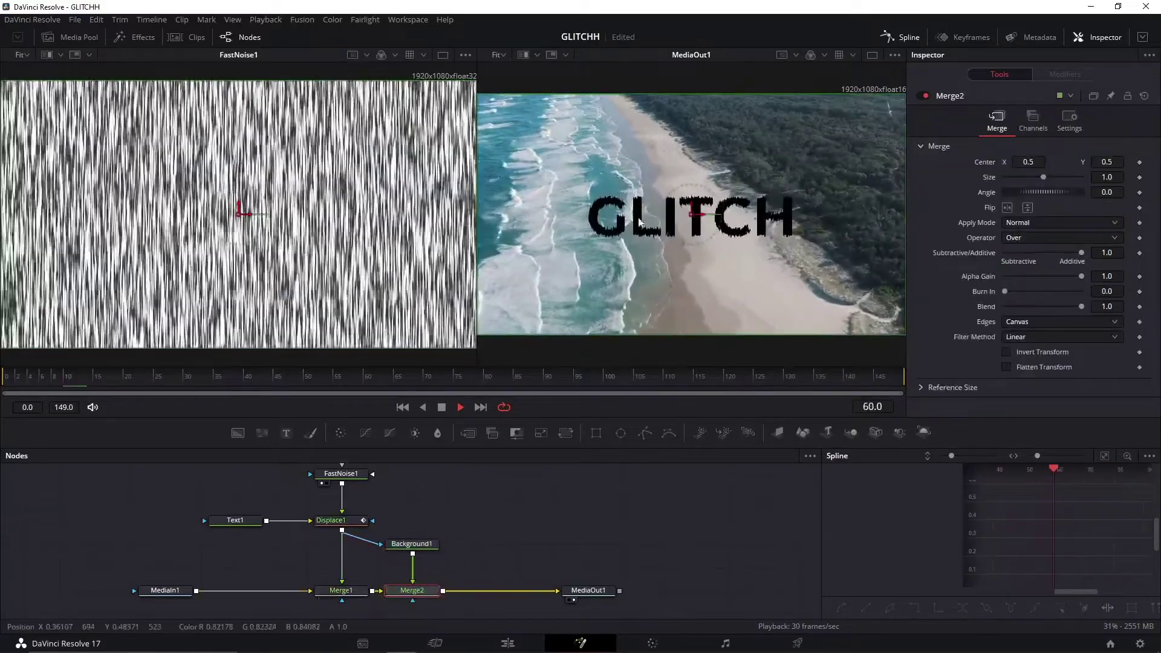
Show Background1 in the FastNoise1 viewer, save the project and colour the background pure red with Red at 1.0
{"action": "left_click", "coordinate": [416, 549]}
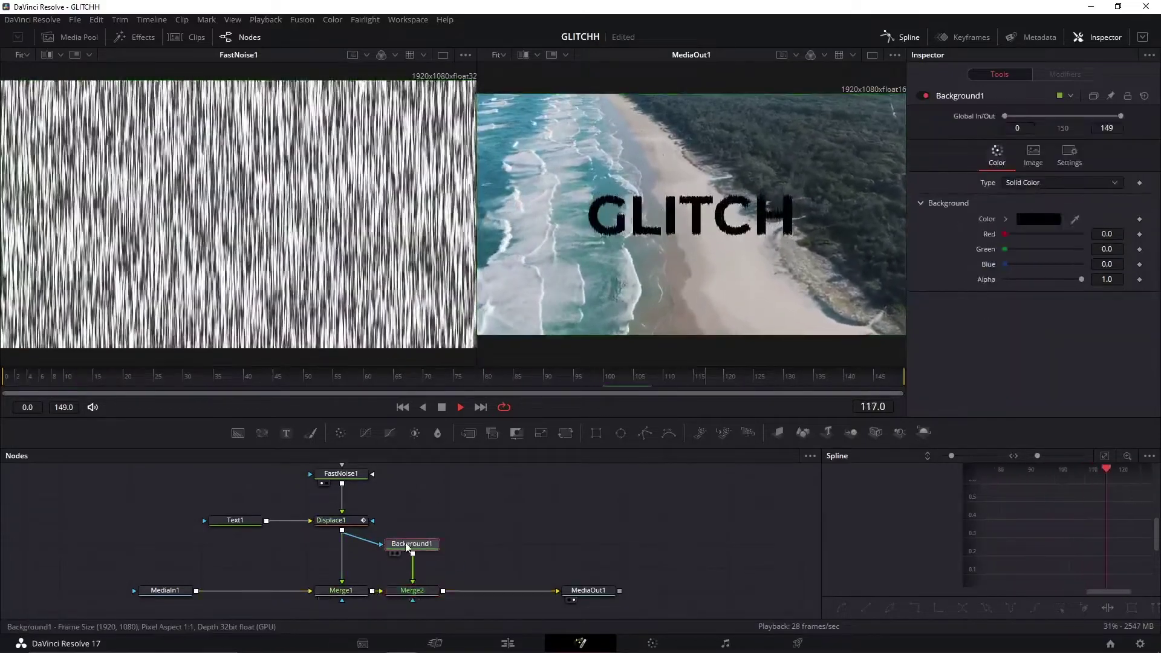
{"action": "left_click_drag", "start_coordinate": [416, 534], "coordinate": [336, 213]}
{"action": "key", "text": "ctrl+s"}
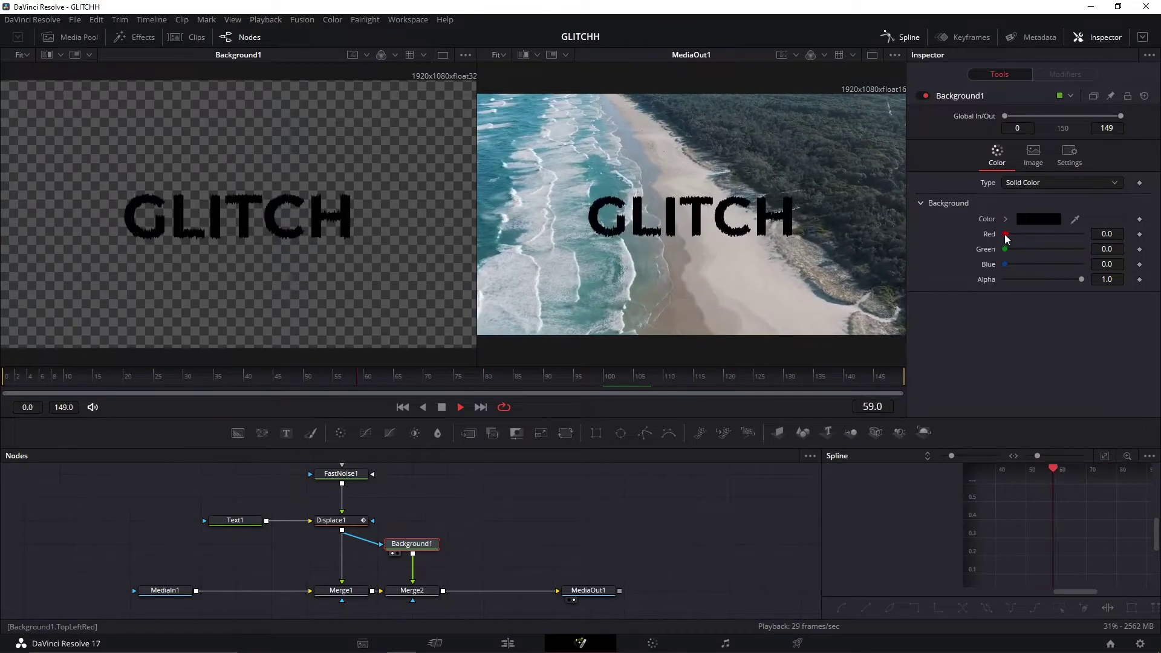
{"action": "left_click_drag", "start_coordinate": [1005, 236], "coordinate": [1112, 242]}
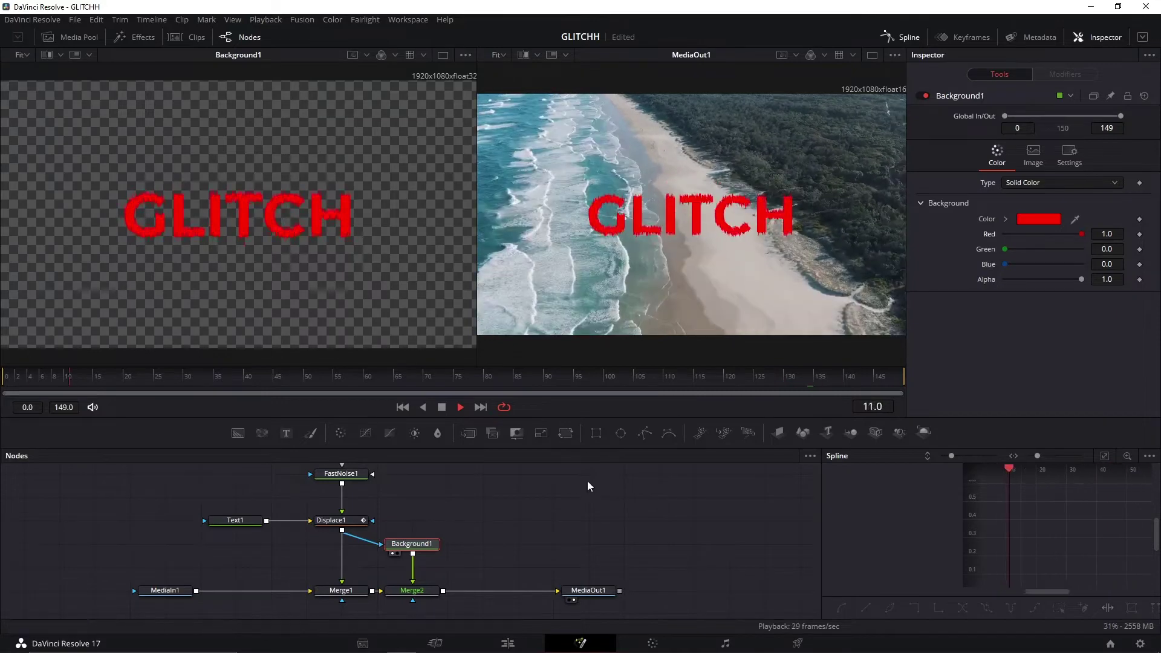
Modify the Center parameter of Merge2 with Shake
{"action": "left_click", "coordinate": [414, 590]}
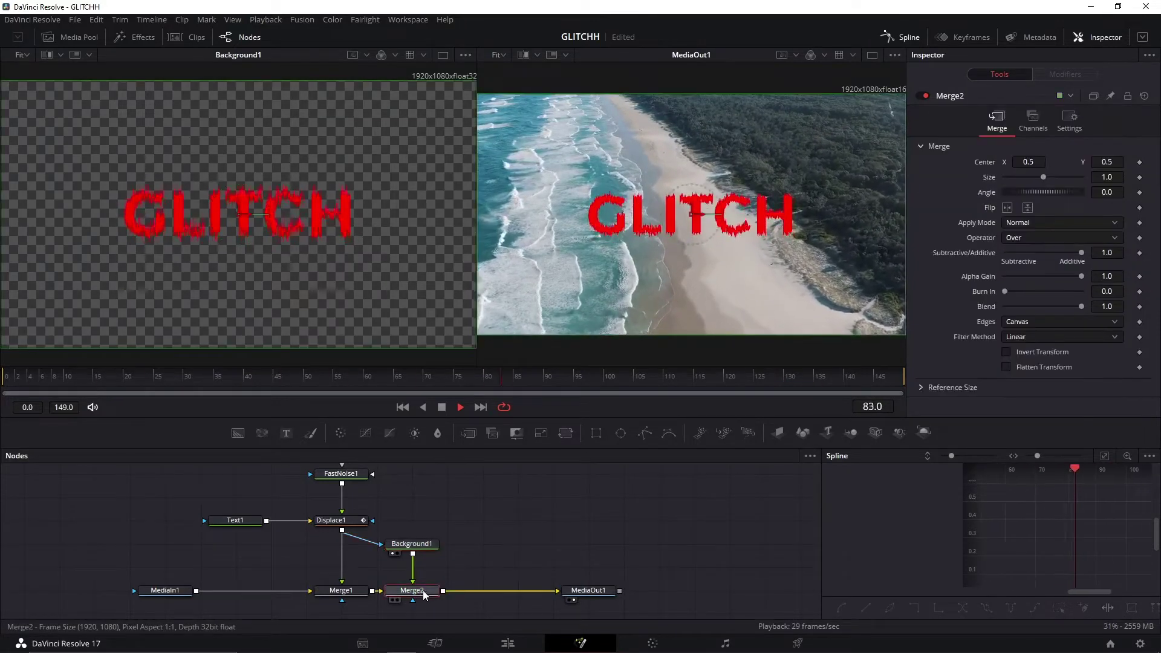
{"action": "right_click", "coordinate": [985, 162]}
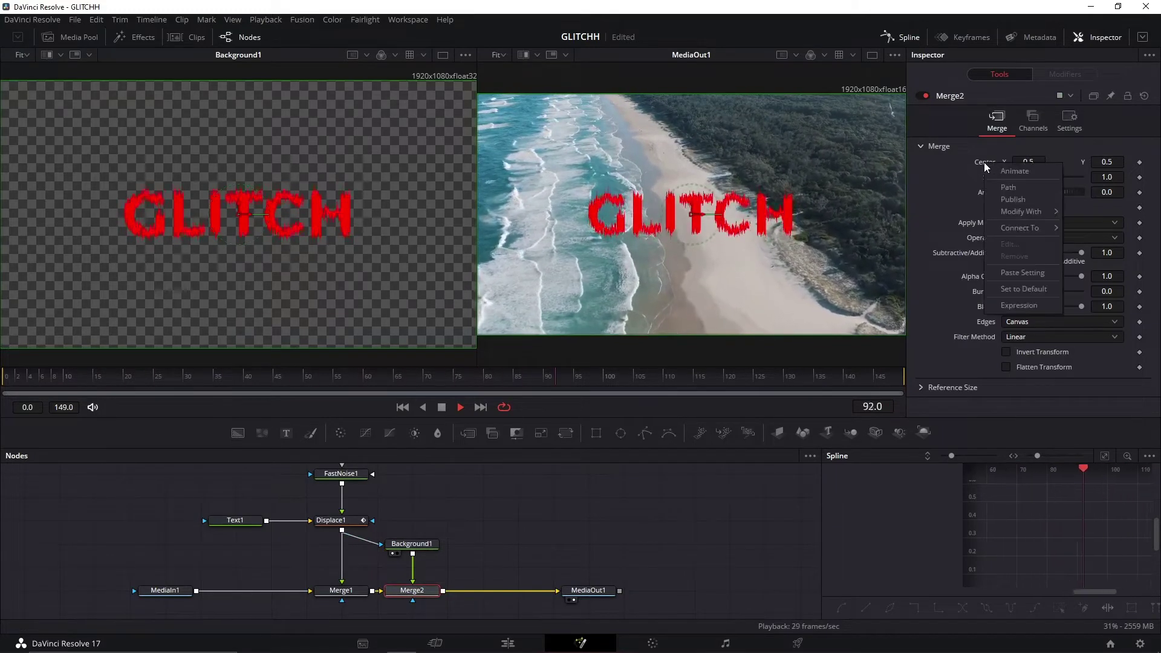
{"action": "mouse_move", "coordinate": [1010, 209]}
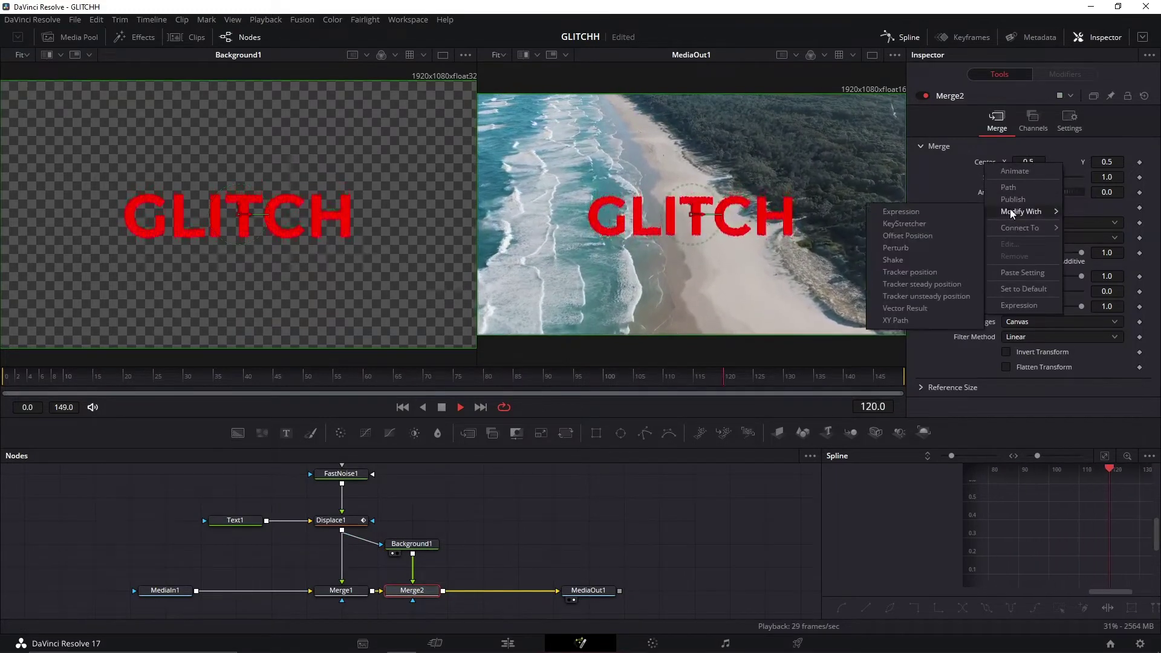
{"action": "left_click", "coordinate": [907, 259]}
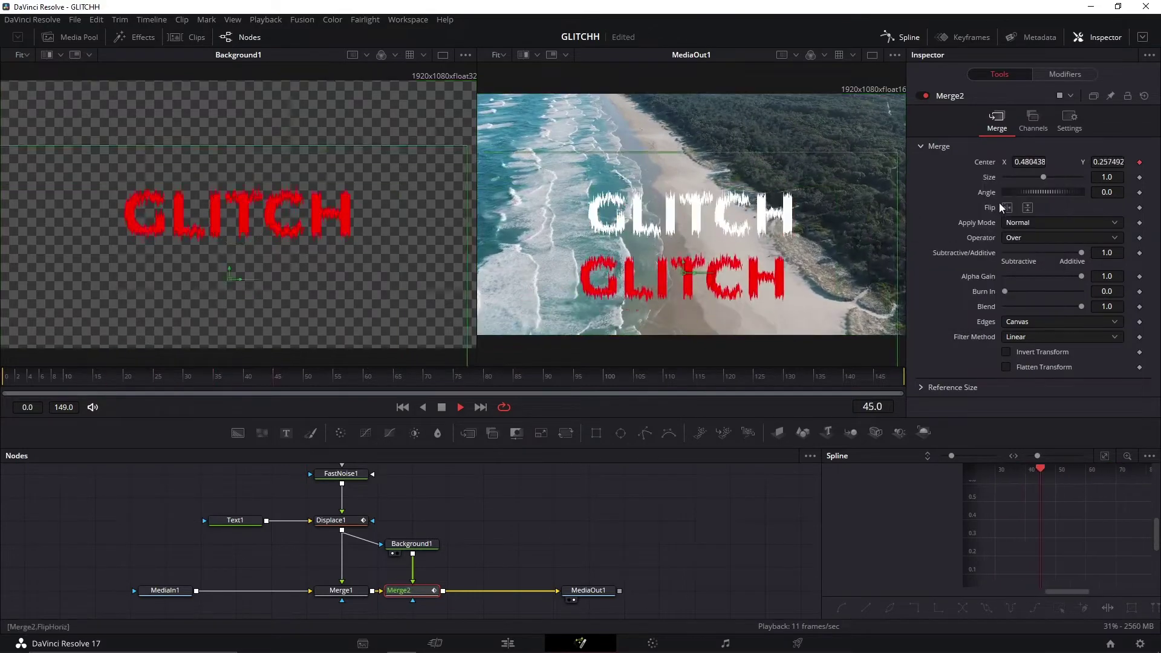
Set the Merge2 Center Shake modifier's Minimum to 0.48, Maximum to 0.52 and Smoothness to about 1.38
{"action": "left_click", "coordinate": [1065, 74]}
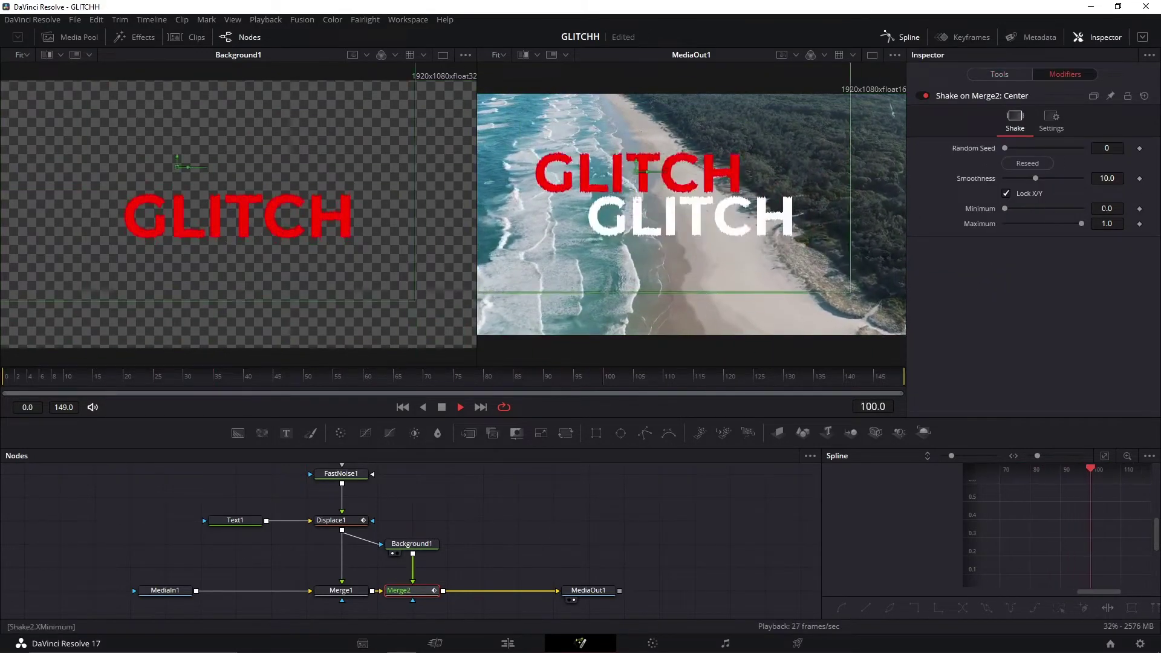
{"action": "left_click", "coordinate": [1107, 209]}
{"action": "type", "text": ".4"}
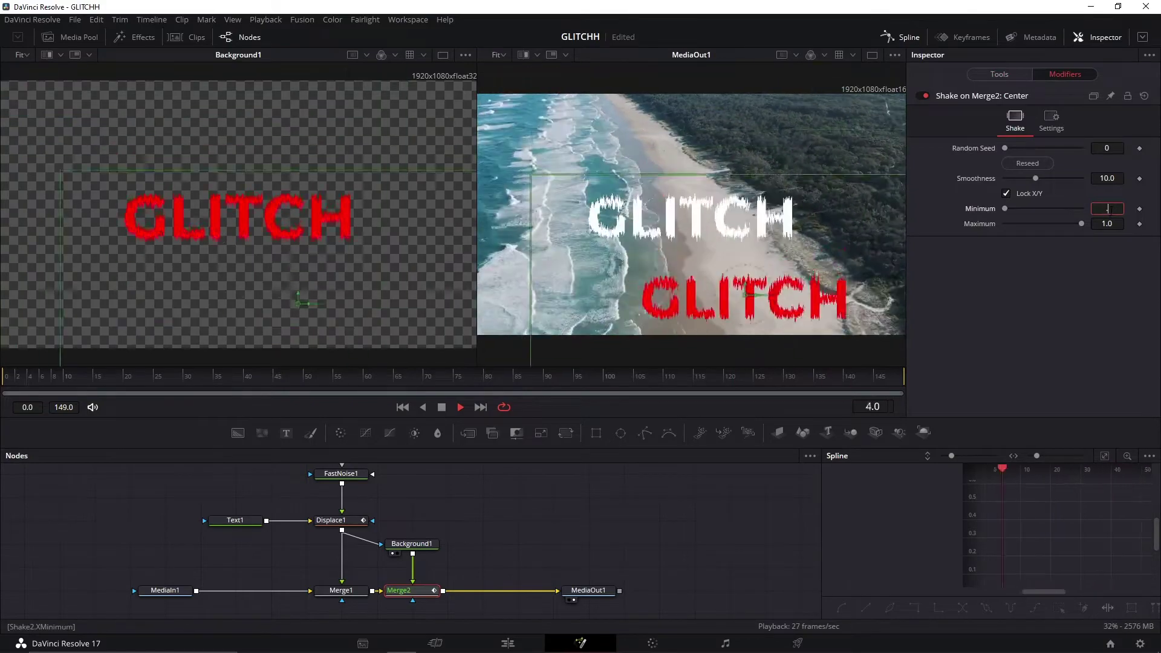
{"action": "type", "text": "8"}
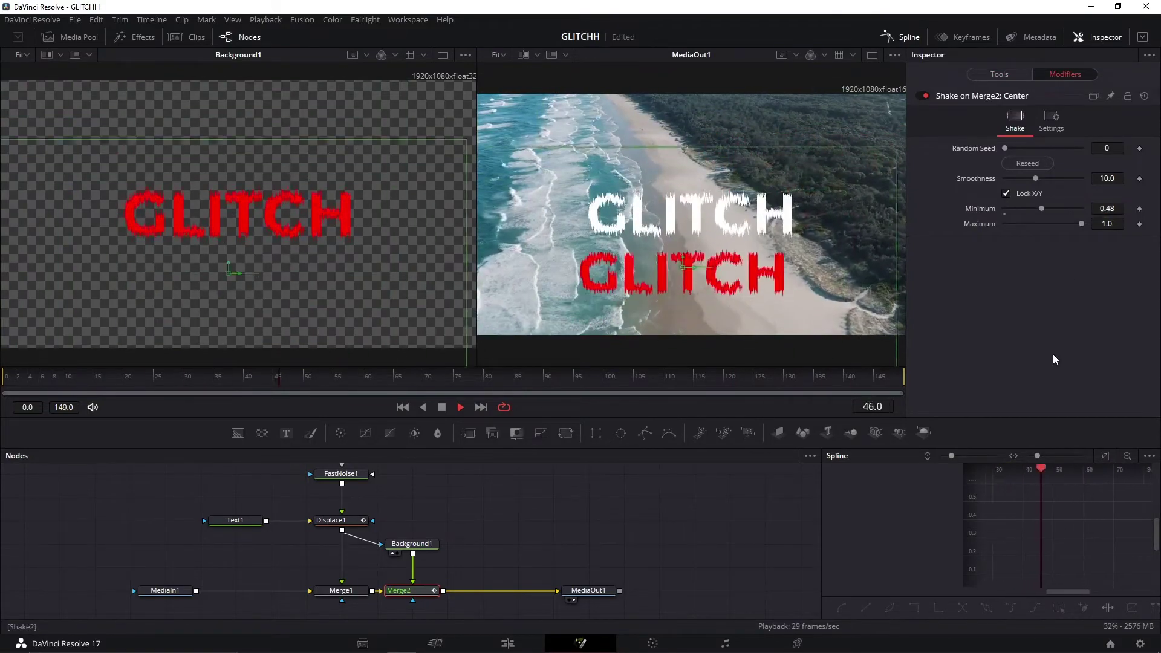
{"action": "left_click", "coordinate": [1108, 223]}
{"action": "type", "text": "."}
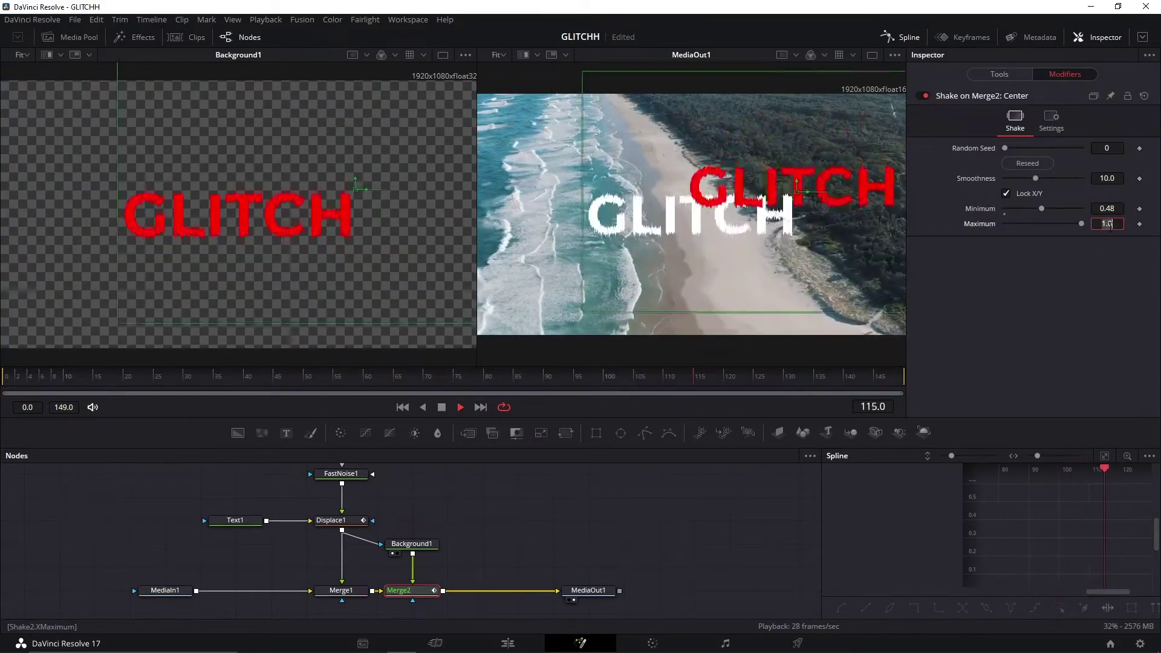
{"action": "type", "text": "52"}
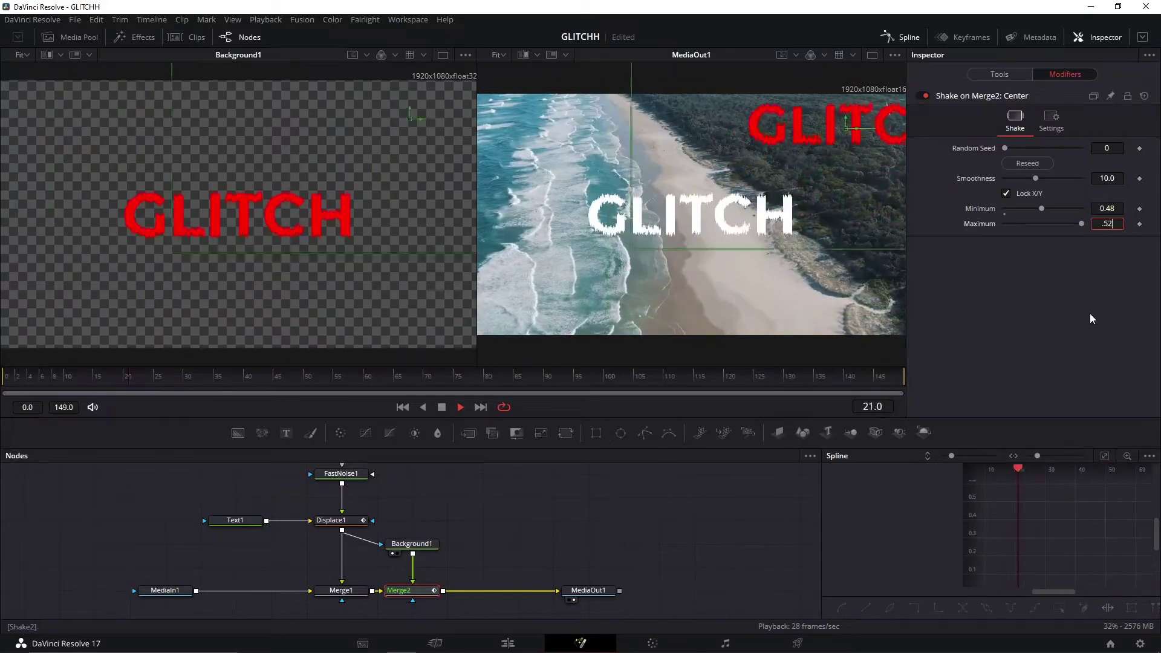
{"action": "key", "text": "Return"}
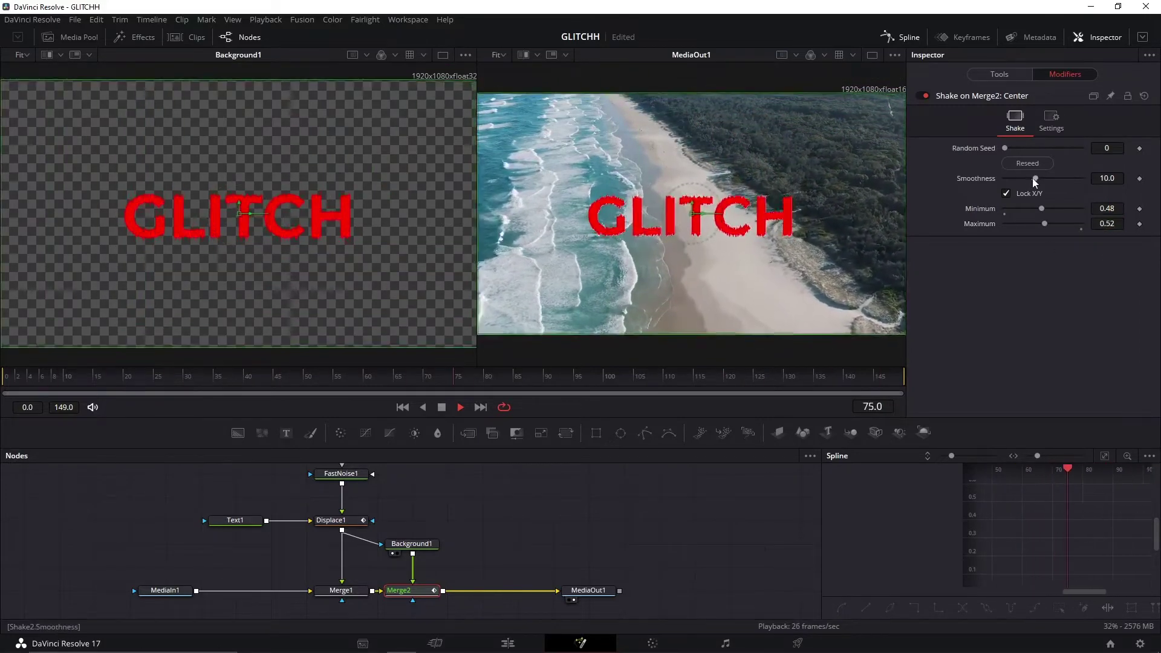
{"action": "left_click_drag", "start_coordinate": [1035, 178], "coordinate": [1011, 178]}
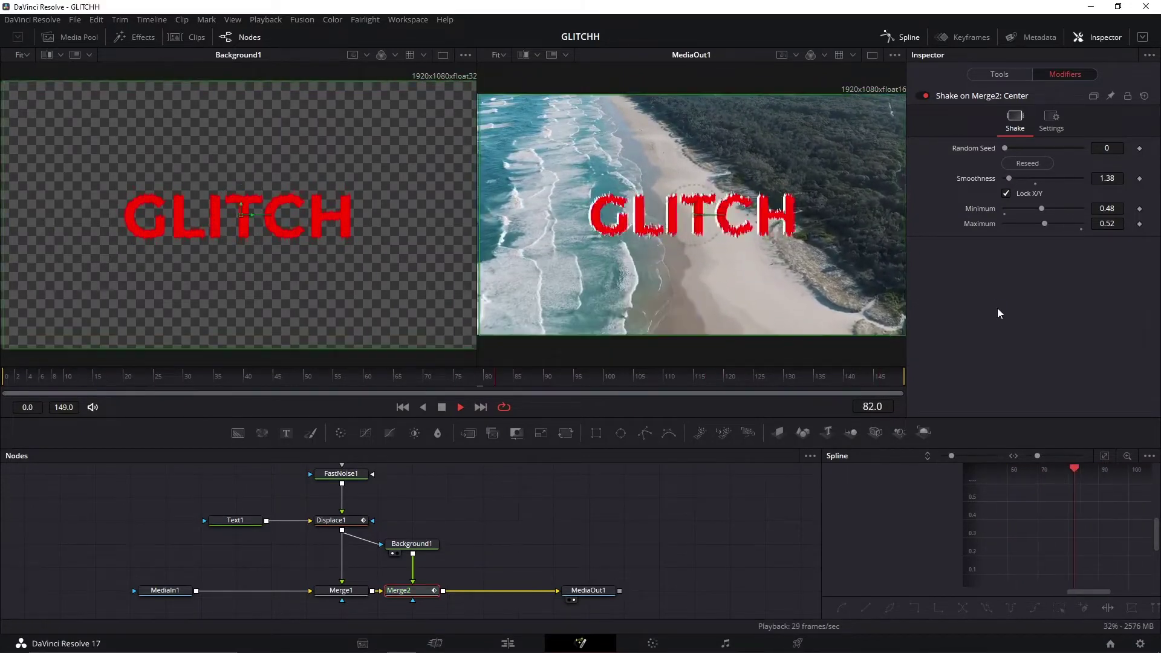
Set Merge2's Apply Mode to Screen
{"action": "left_click", "coordinate": [998, 75]}
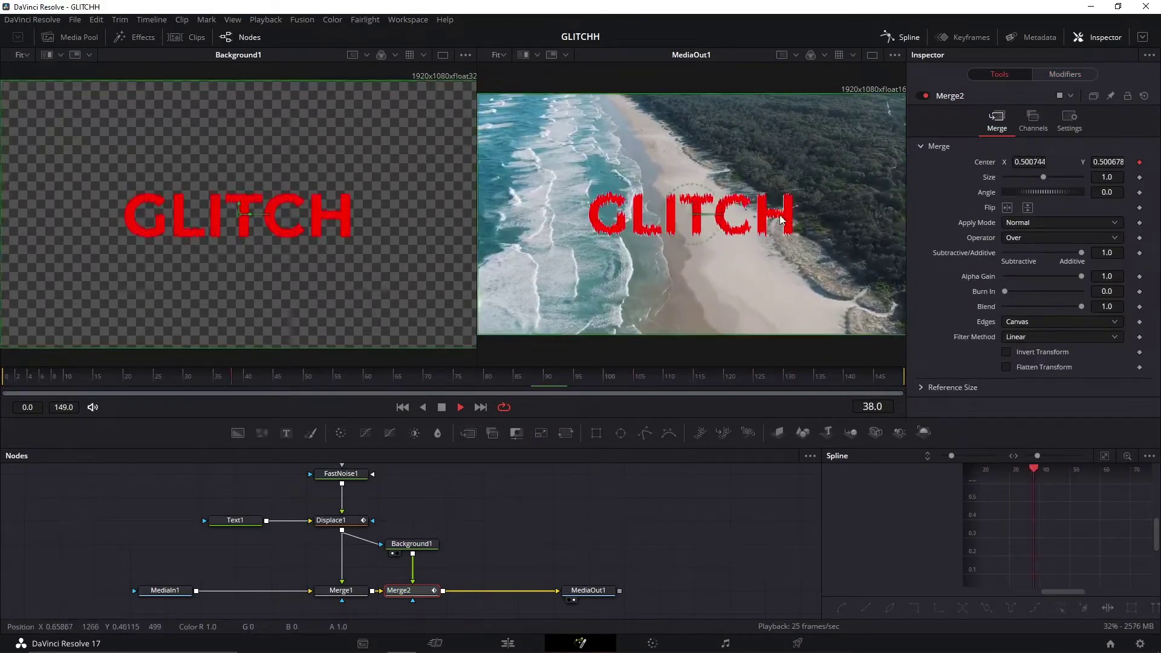
{"action": "left_click", "coordinate": [1026, 222]}
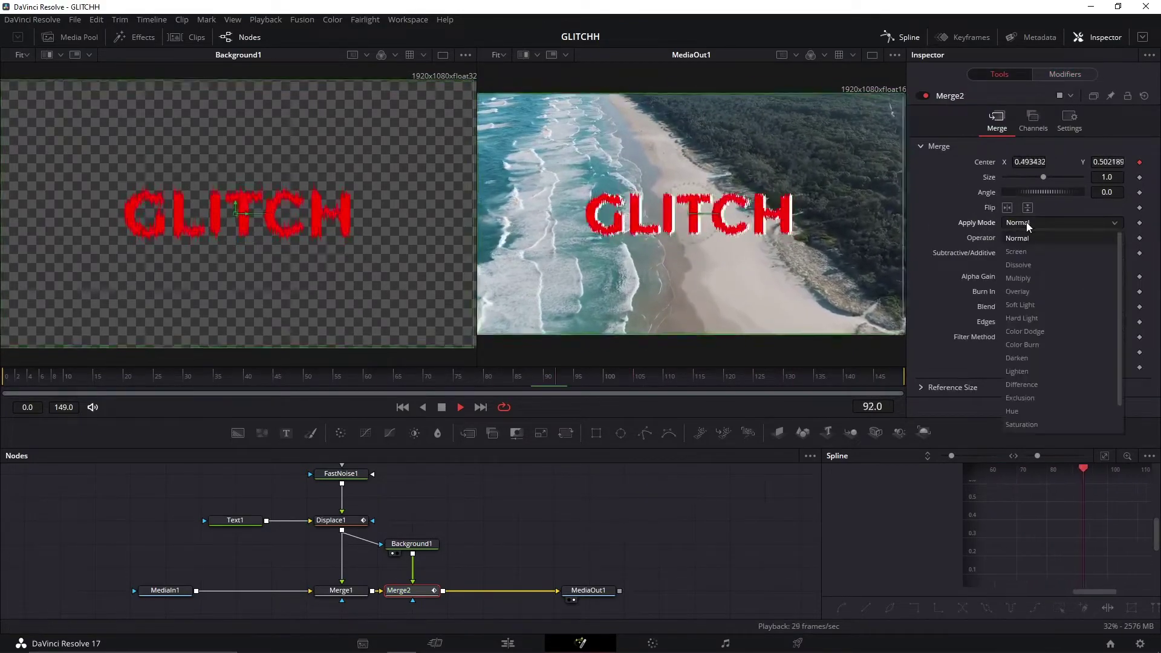
{"action": "left_click", "coordinate": [1021, 251]}
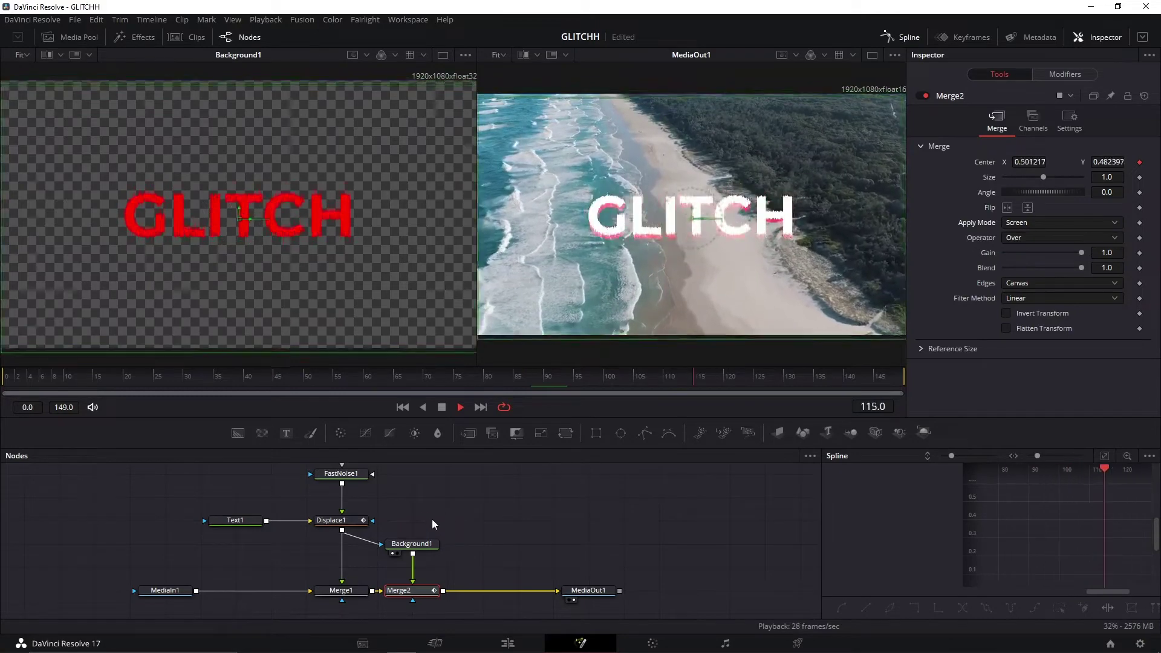
Insert a Color Corrector node between Background1 and Merge2, and test its Hue before returning it to 0.0
{"action": "left_click", "coordinate": [424, 544]}
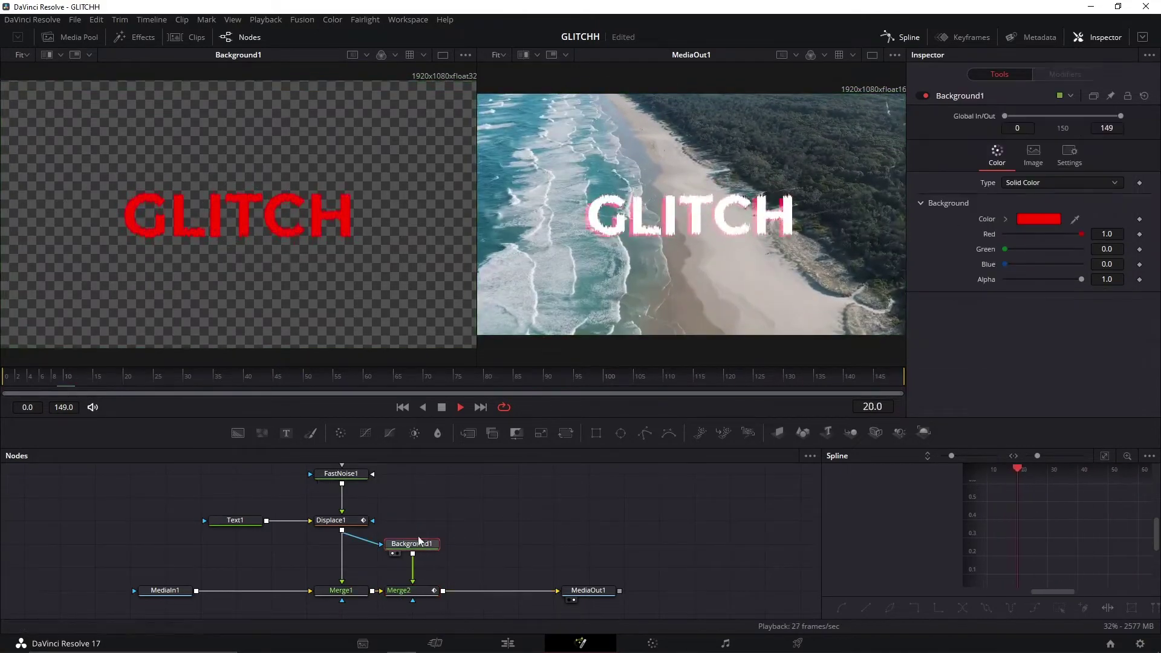
{"action": "left_click", "coordinate": [341, 435]}
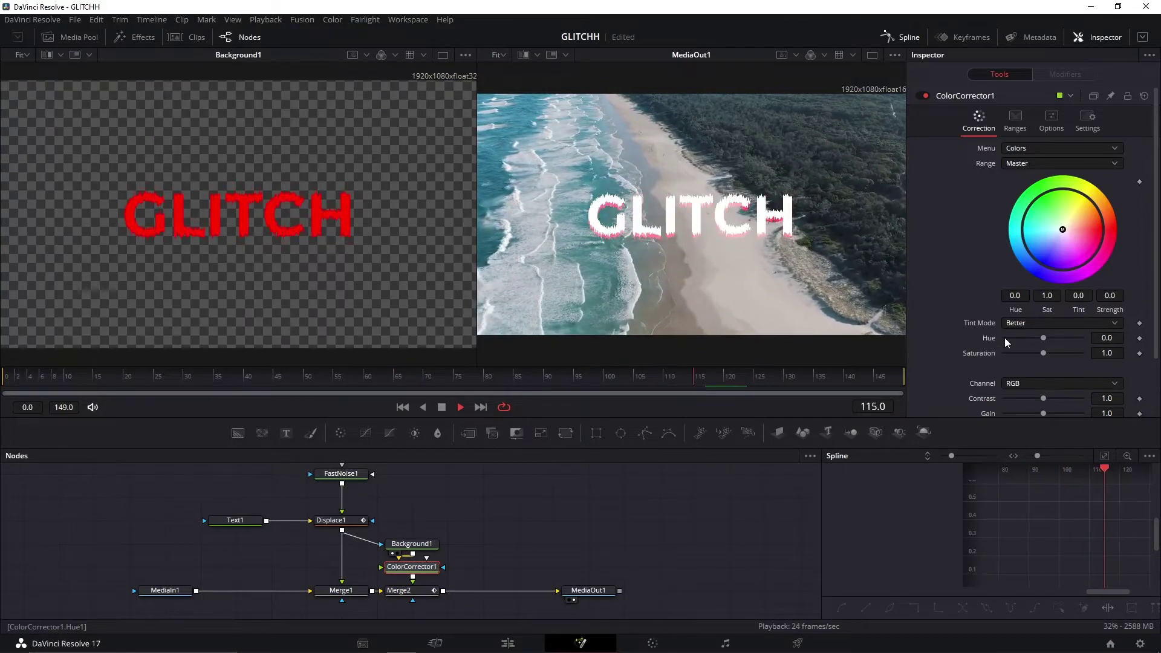
{"action": "left_click_drag", "start_coordinate": [1004, 337], "coordinate": [1028, 340]}
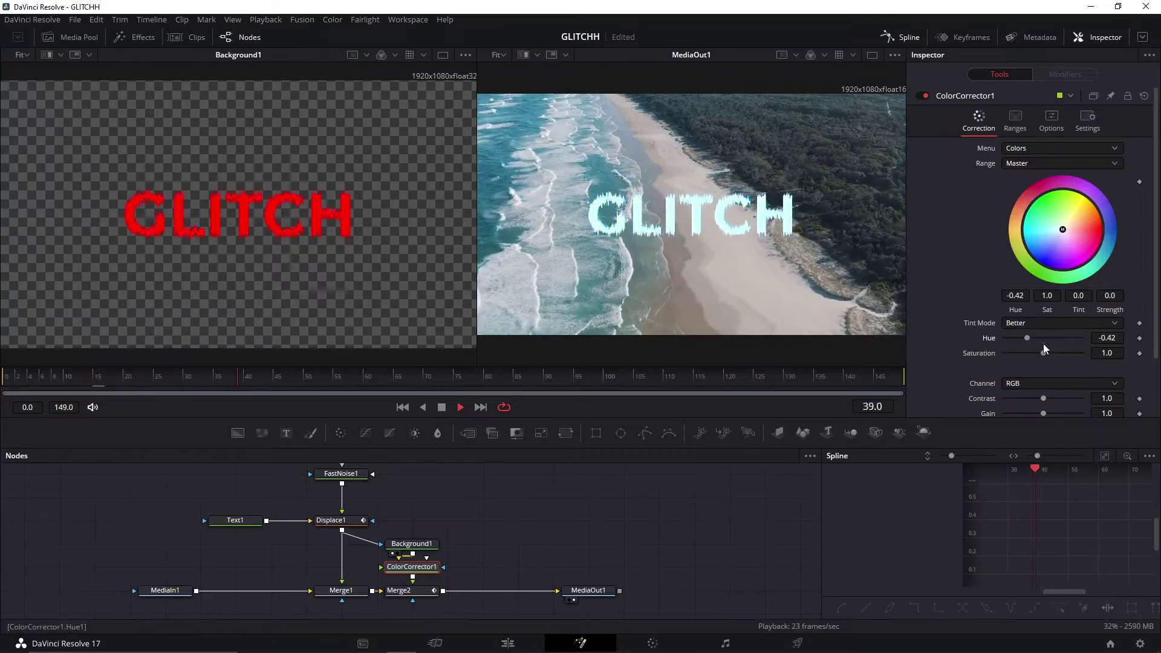
{"action": "left_click", "coordinate": [1043, 343]}
Drive ColorCorrector1's Hue with the expression ":randomseed(floor(time/6)) ; return random()*1+0" copied from Expression.txt in Notepad, and play the result
{"action": "right_click", "coordinate": [990, 341]}
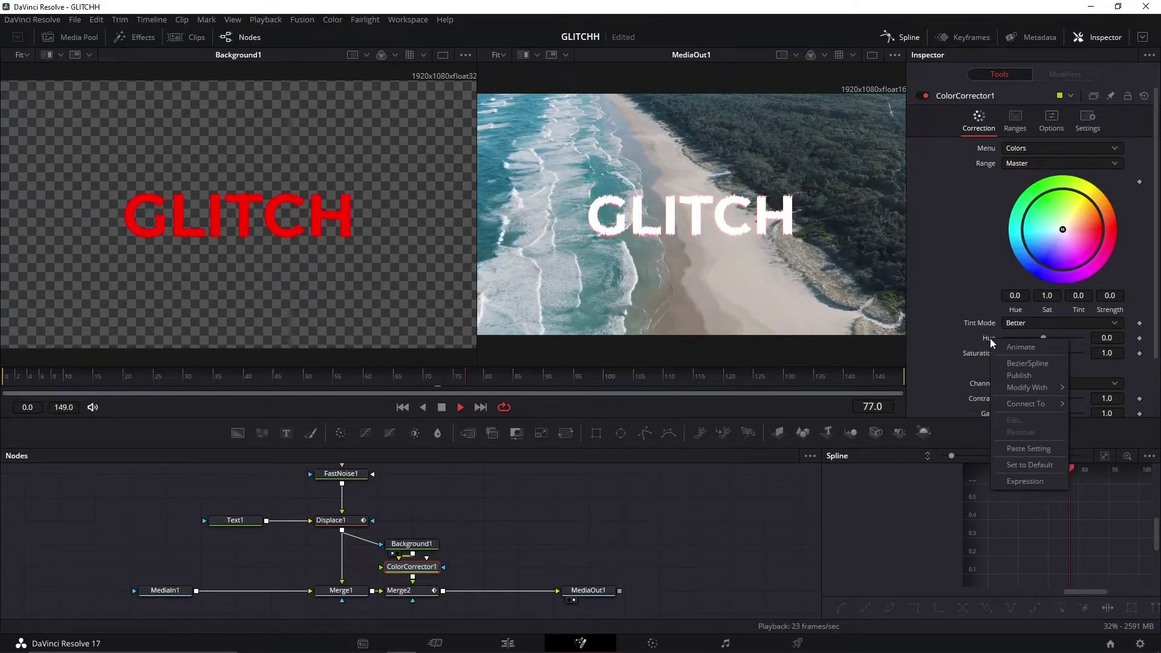
{"action": "left_click", "coordinate": [1014, 483]}
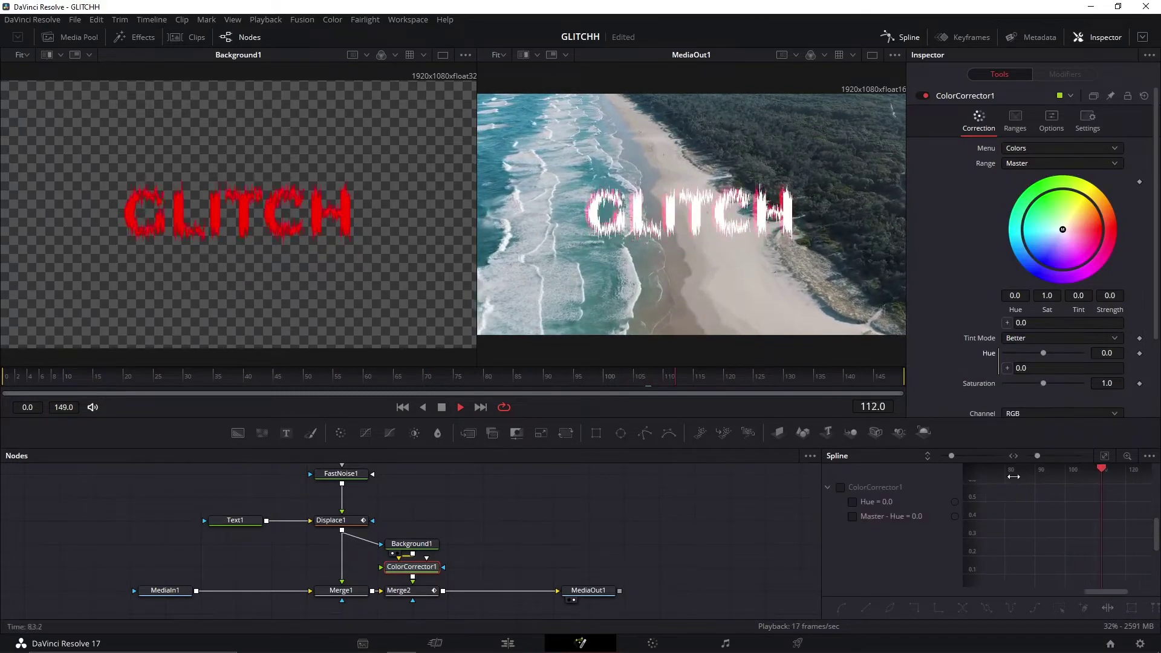
{"action": "mouse_move", "coordinate": [438, 646]}
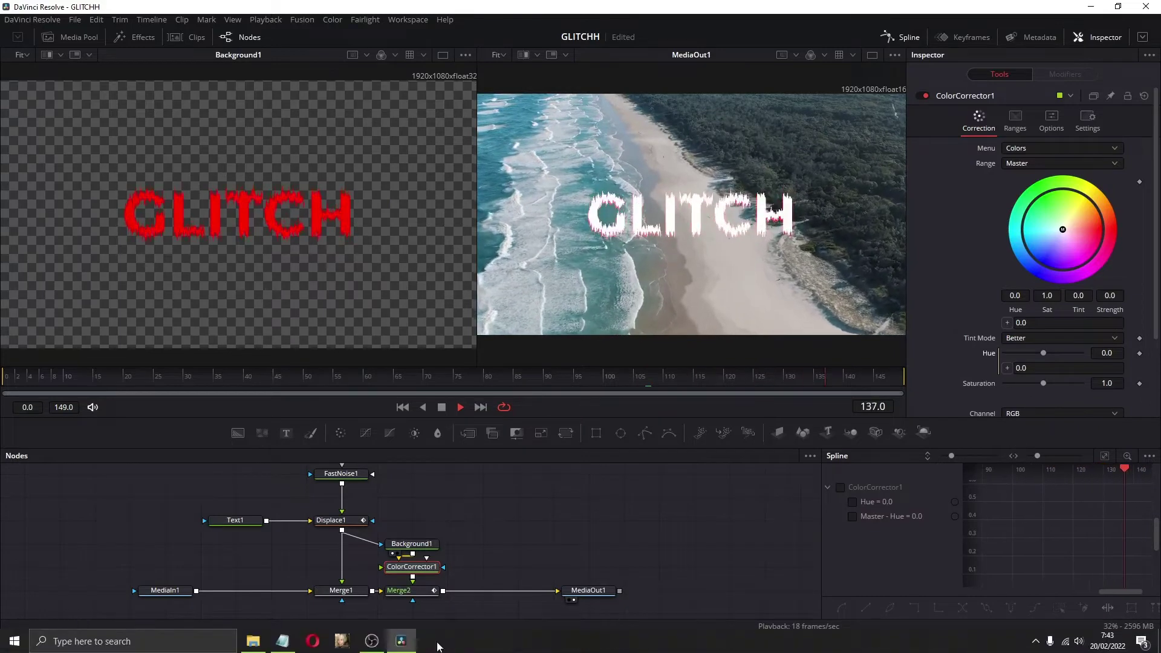
{"action": "left_click", "coordinate": [281, 642]}
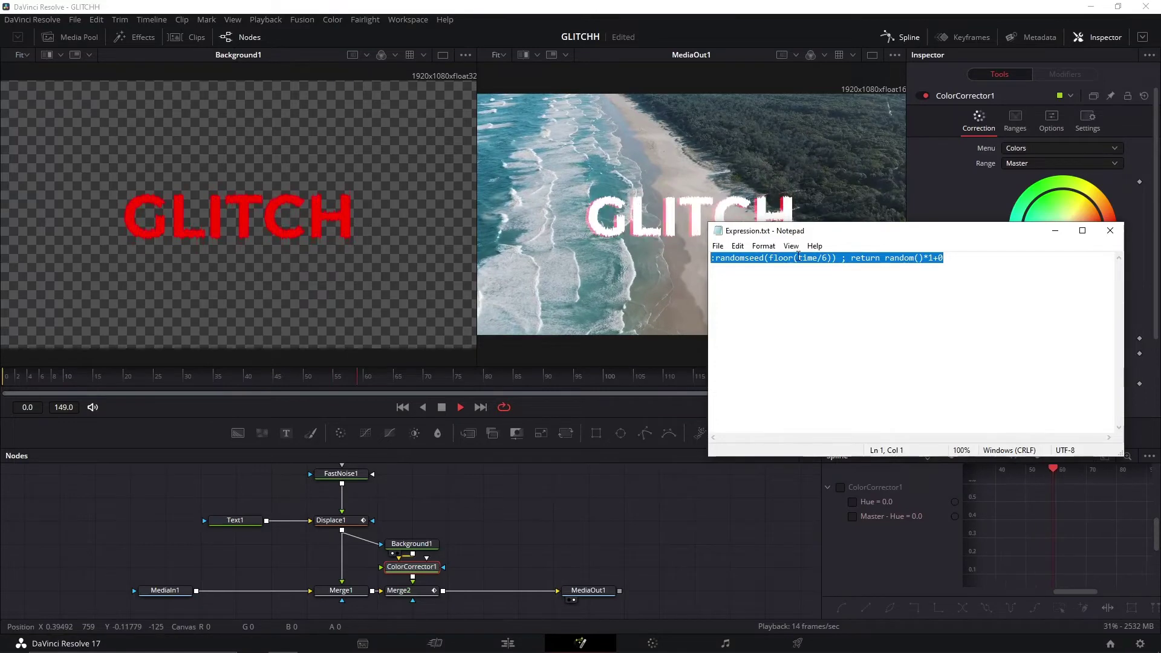
{"action": "left_click", "coordinate": [1054, 231]}
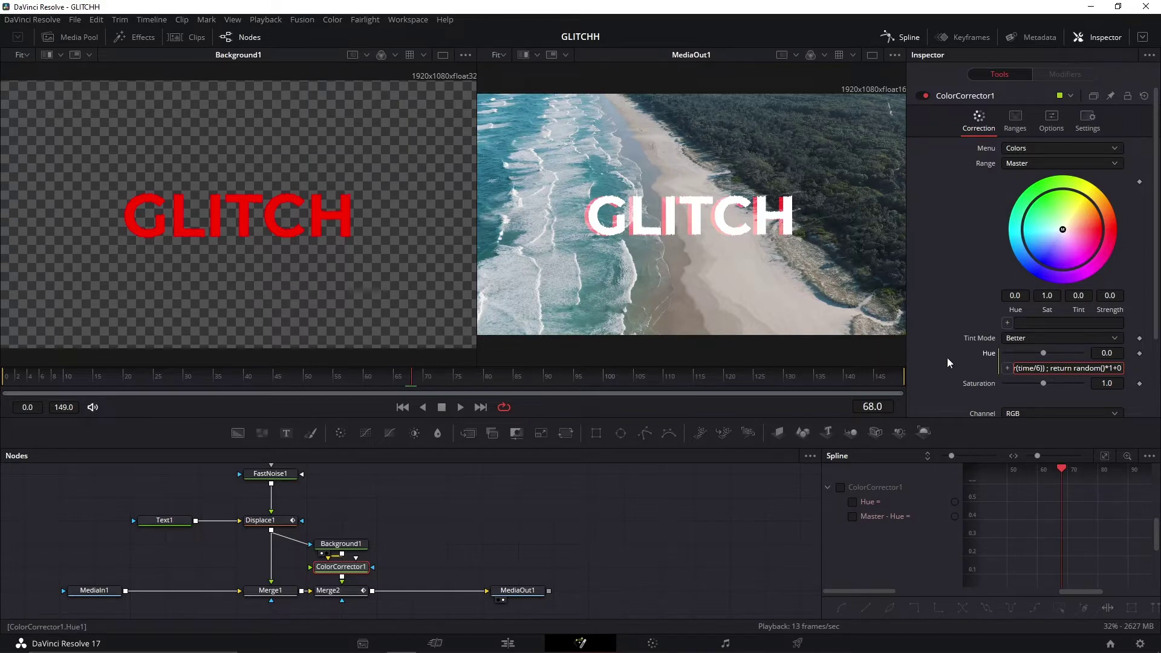
{"action": "key", "text": "Return"}
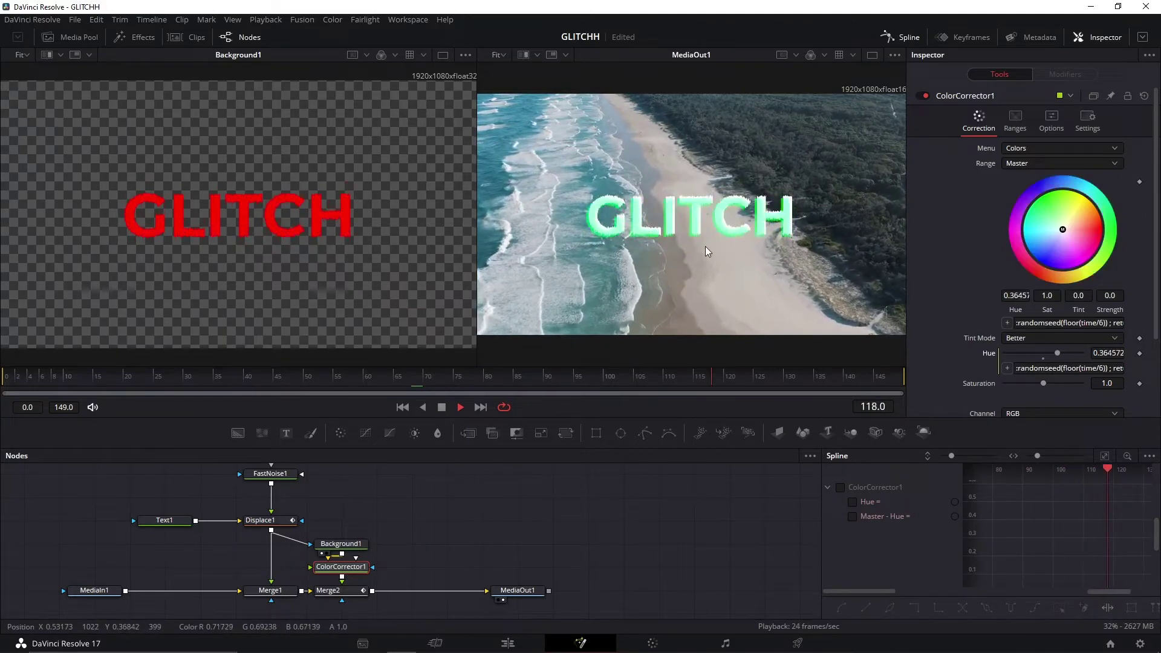
{"action": "key", "text": "space"}
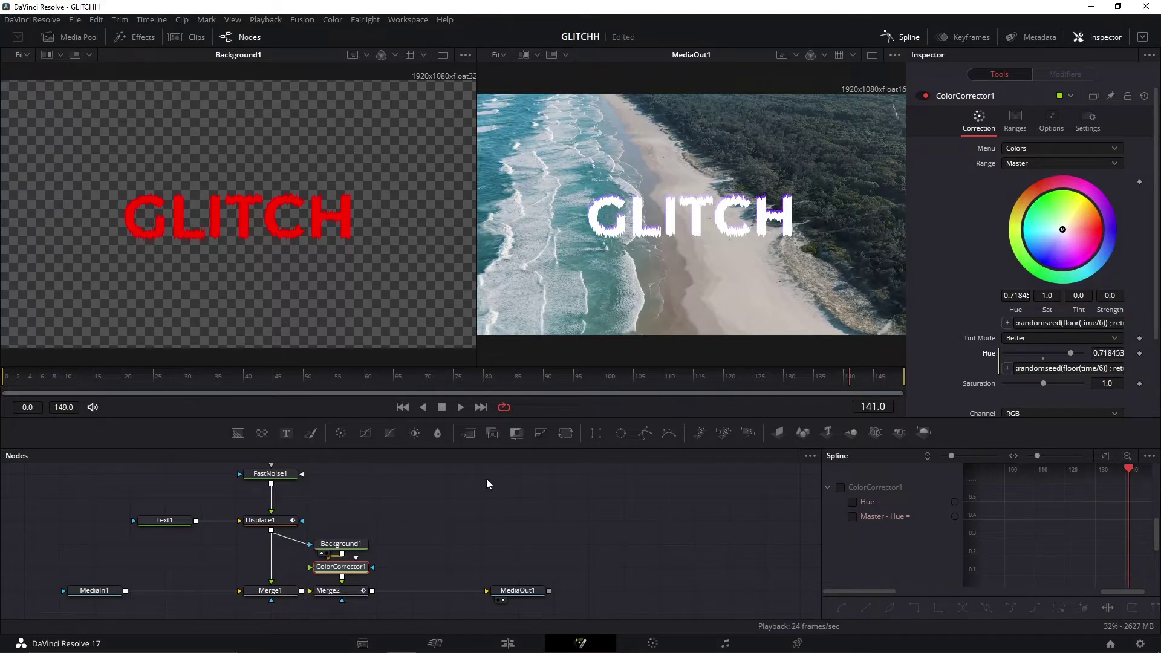
Disconnect FastNoise1 from Displace1 and set it aside away from the node tree
{"action": "left_click_drag", "start_coordinate": [446, 529], "coordinate": [497, 535]}
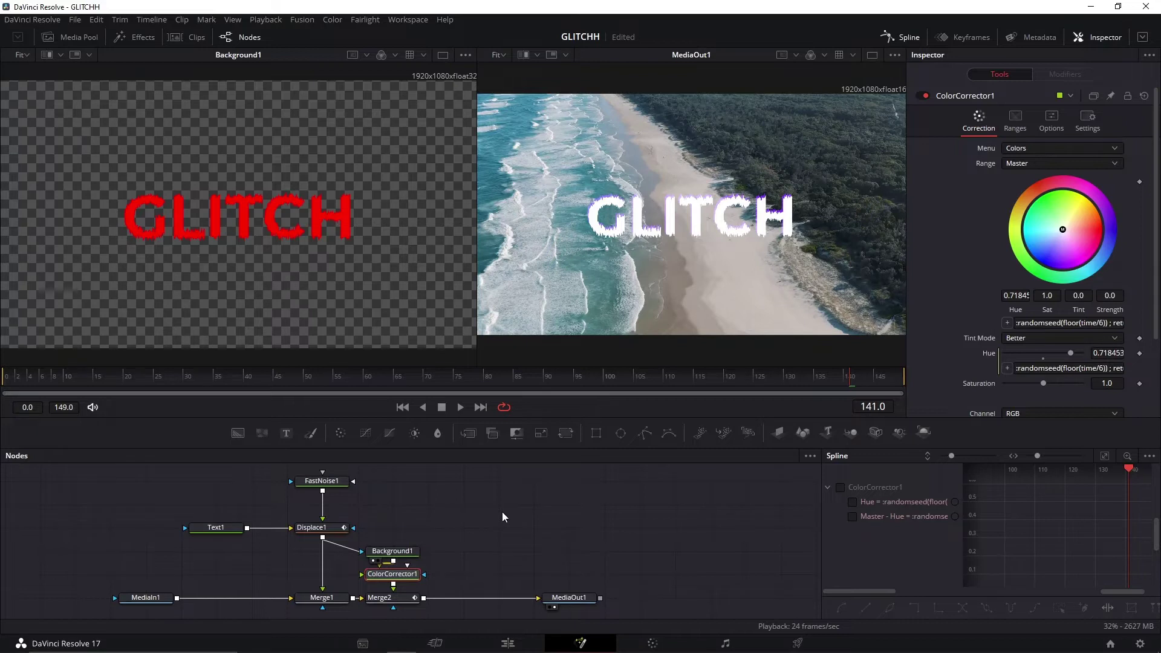
{"action": "left_click_drag", "start_coordinate": [425, 501], "coordinate": [471, 518]}
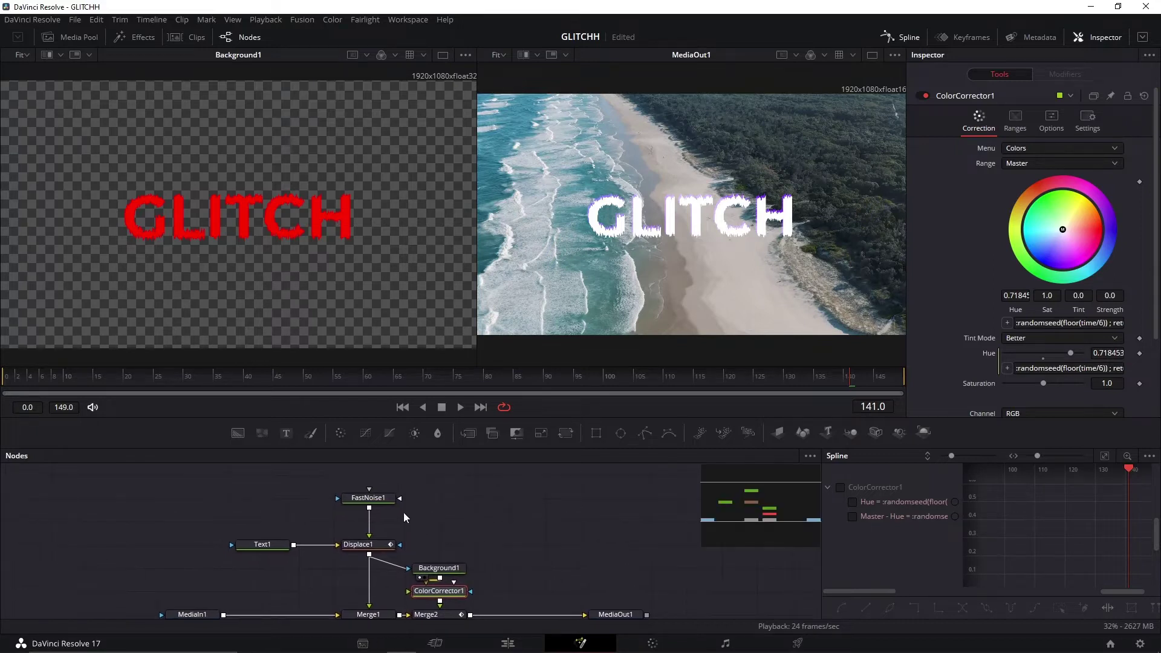
{"action": "left_click", "coordinate": [386, 500]}
{"action": "left_click_drag", "start_coordinate": [387, 505], "coordinate": [520, 507]}
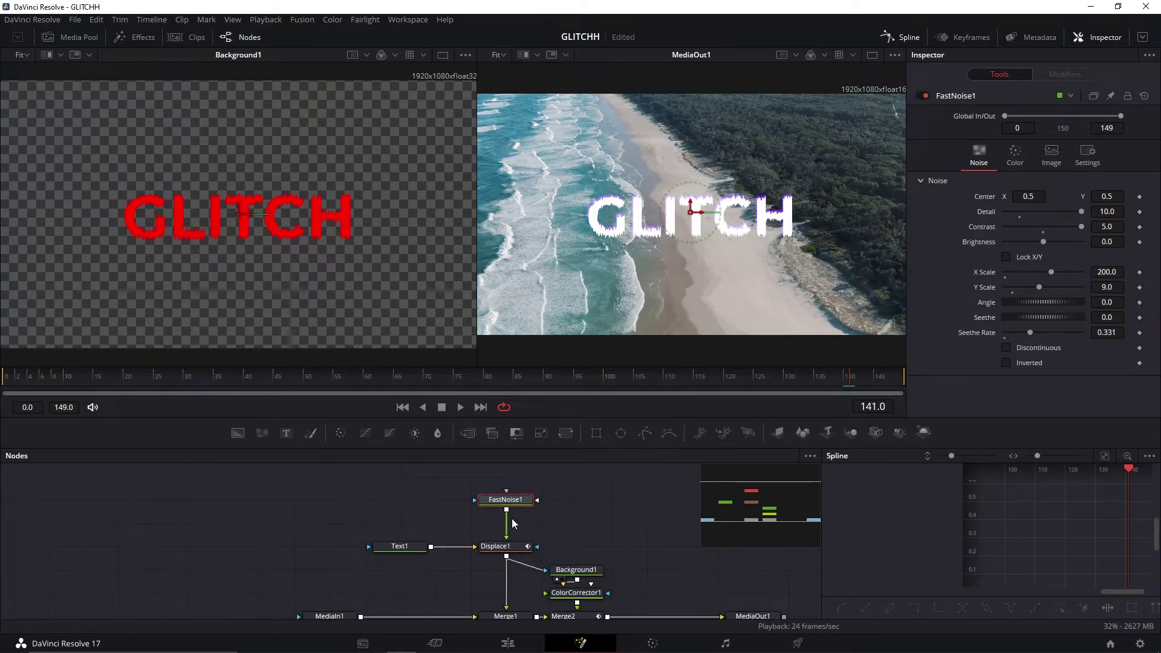
{"action": "left_click", "coordinate": [557, 517]}
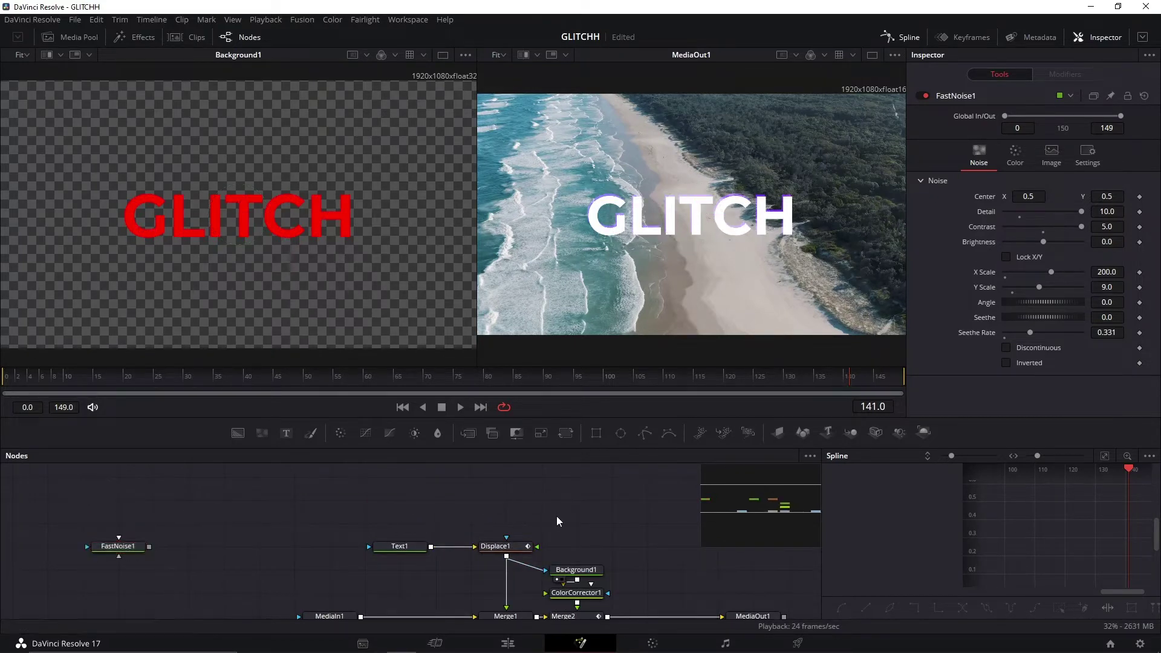
Extract Background1, ColorCorrector1 and Merge2 from the node tree and place them aside as a group
{"action": "left_click_drag", "start_coordinate": [556, 516], "coordinate": [456, 515]}
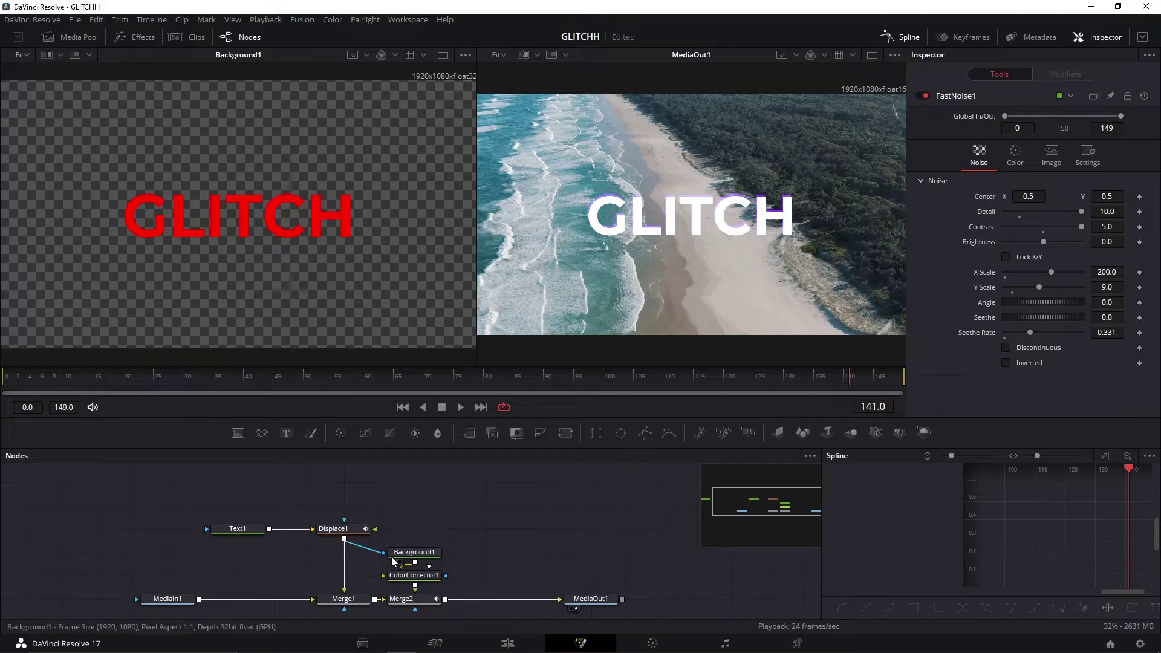
{"action": "left_click_drag", "start_coordinate": [435, 598], "coordinate": [532, 562]}
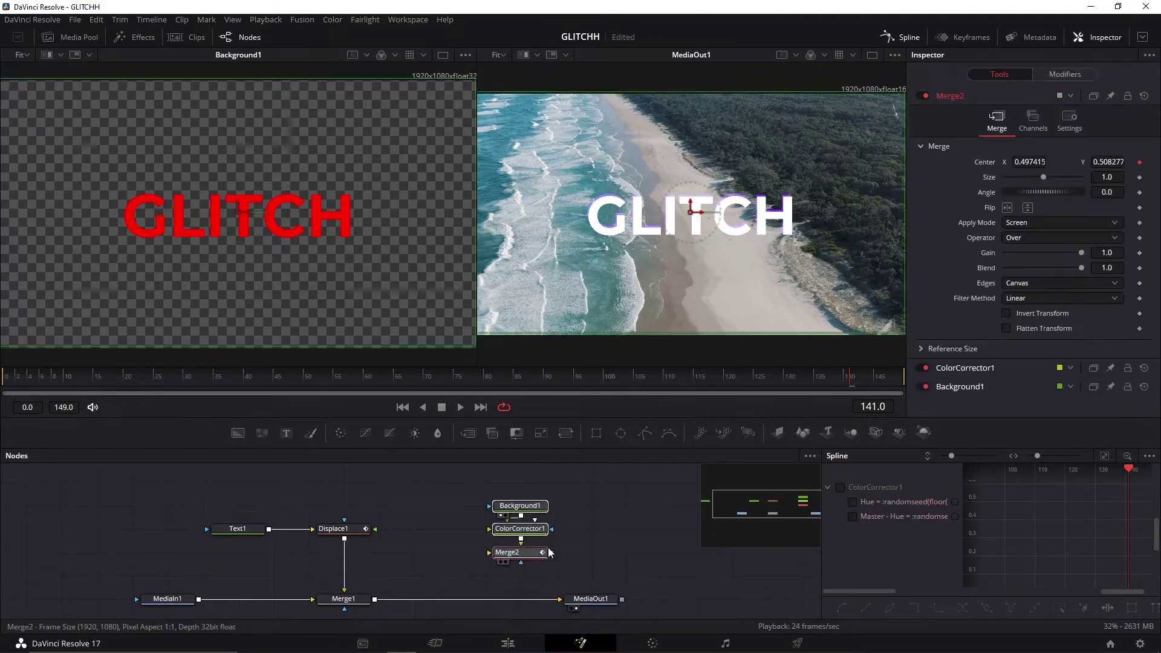
{"action": "left_click_drag", "start_coordinate": [369, 526], "coordinate": [373, 539]}
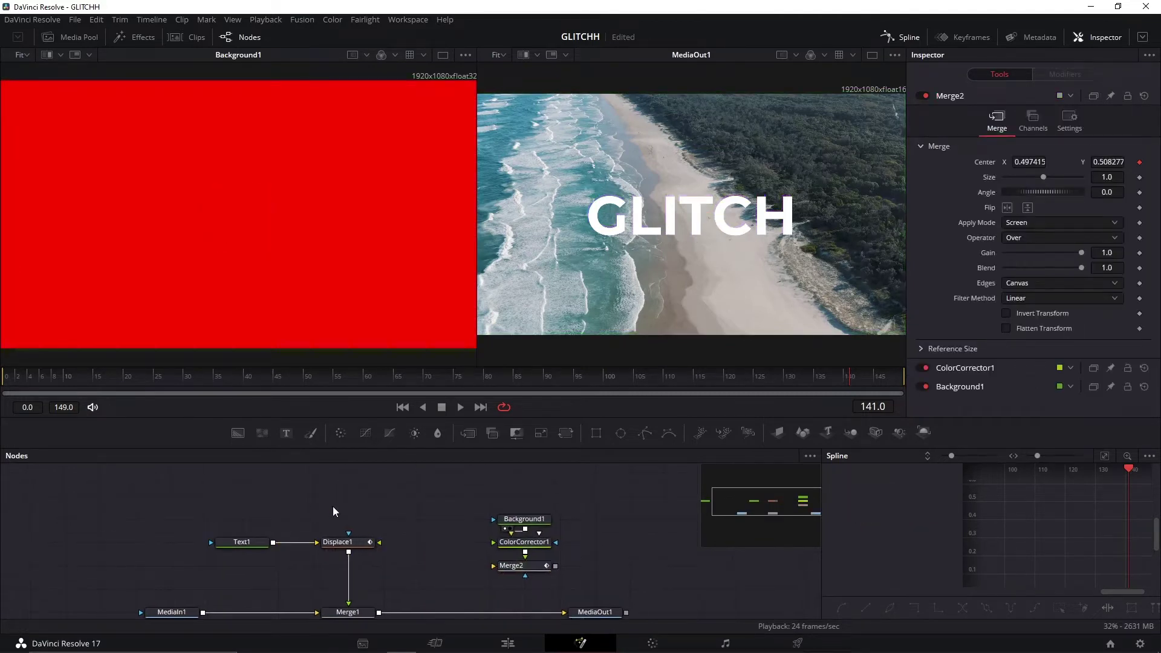
Connect a new Fast Noise node to Displace1, show it in the Background1 viewer, and set Detail to 10.0 and Contrast to 5.0
{"action": "left_click_drag", "start_coordinate": [262, 435], "coordinate": [388, 533]}
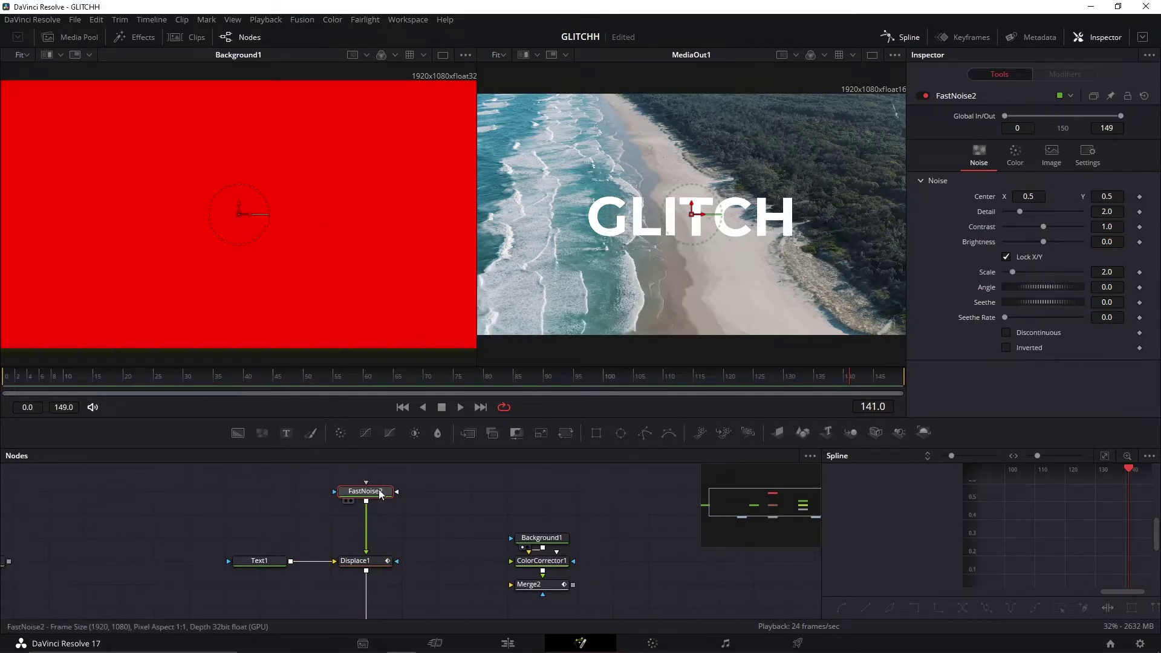
{"action": "left_click_drag", "start_coordinate": [380, 494], "coordinate": [362, 300]}
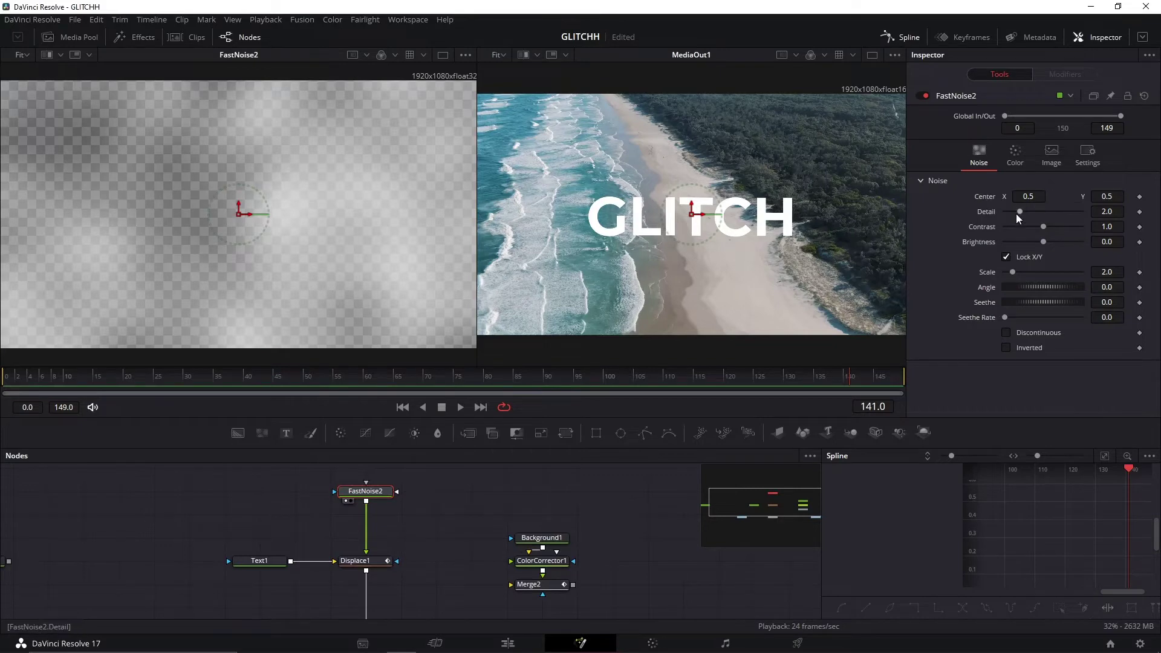
{"action": "left_click_drag", "start_coordinate": [1052, 225], "coordinate": [1134, 234]}
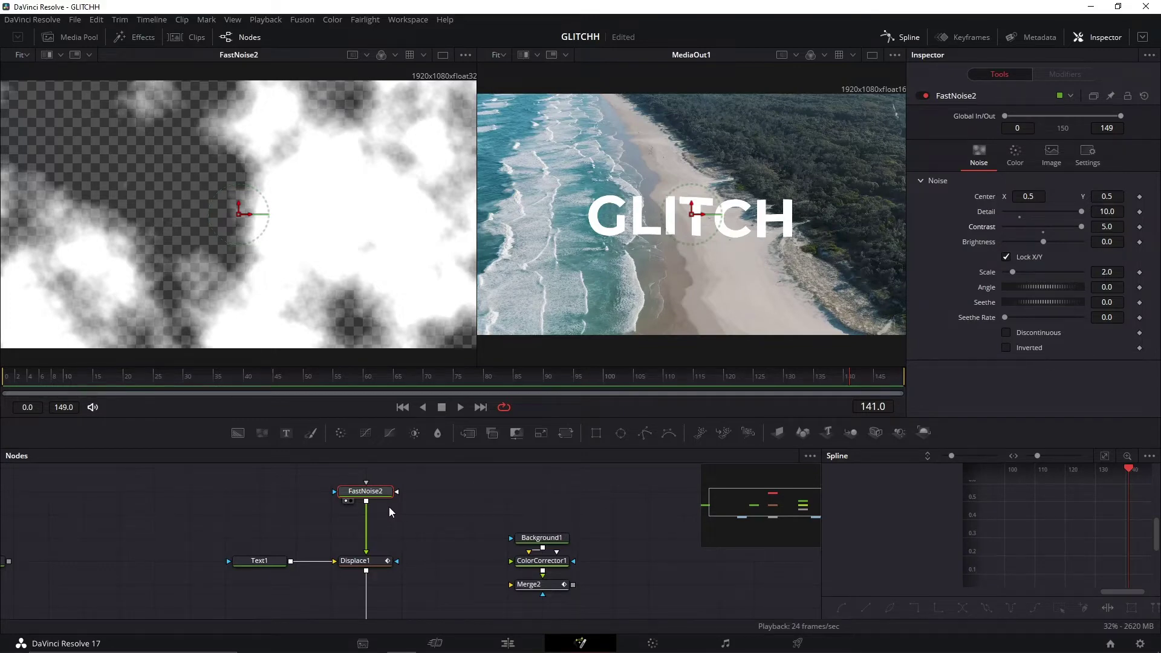
Insert a Mosaic Blur node between FastNoise2 and Displace1 and show it in the FastNoise2 viewer
{"action": "key", "text": "shift+space"}
{"action": "type", "text": "mo"}
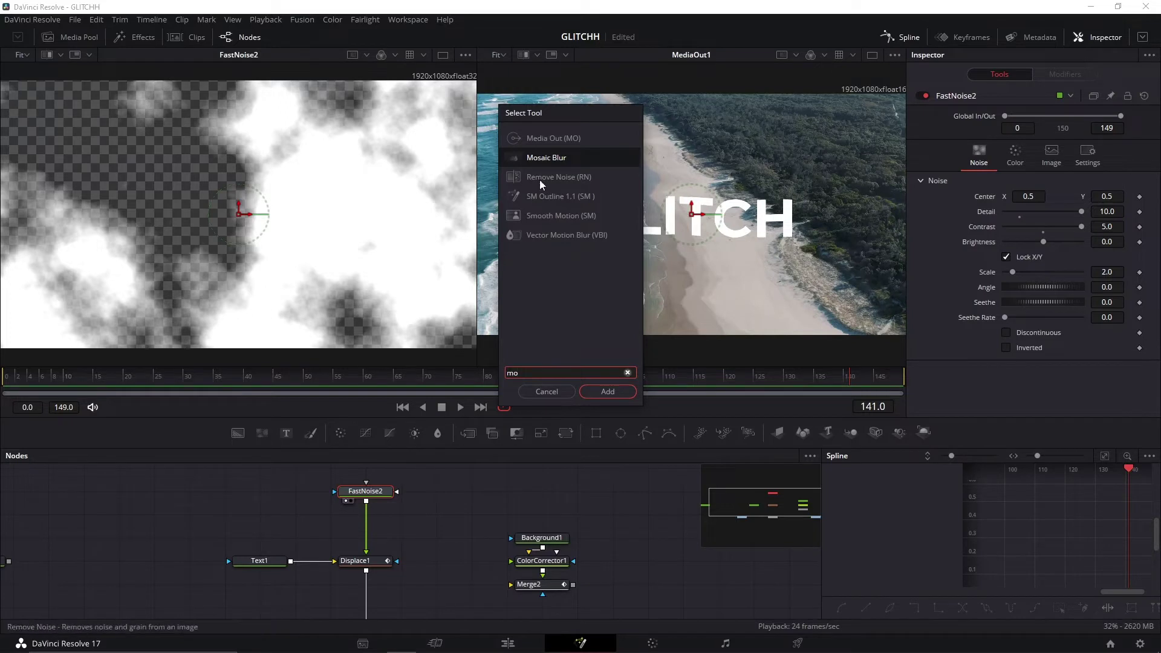
{"action": "left_click", "coordinate": [623, 393]}
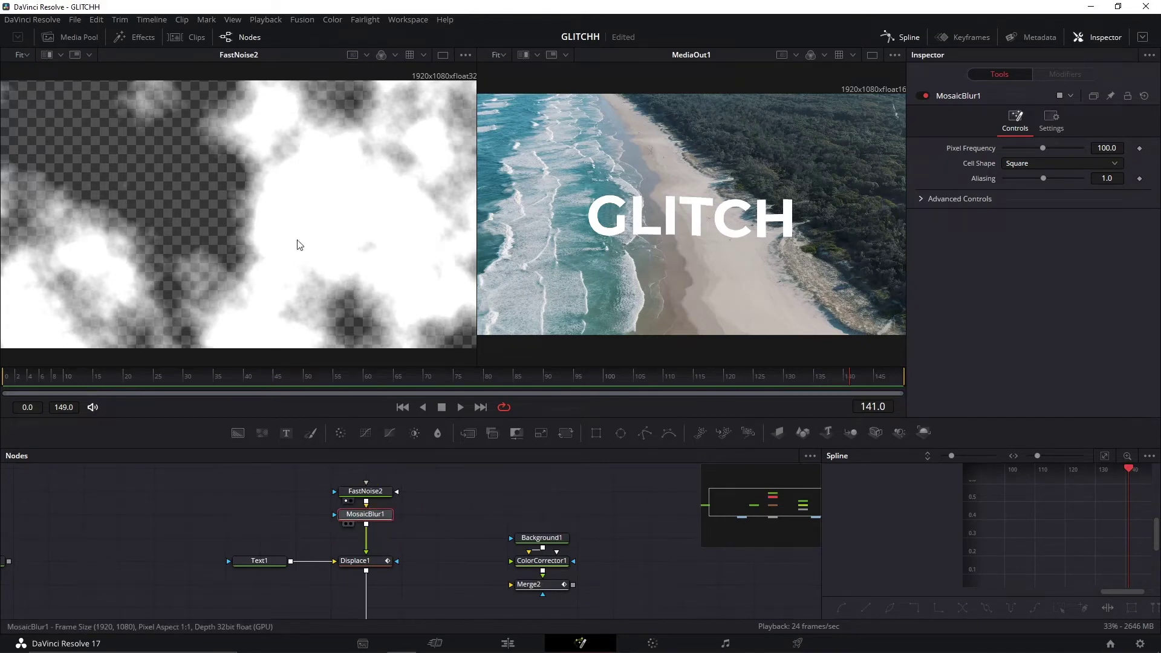
{"action": "key", "text": "1"}
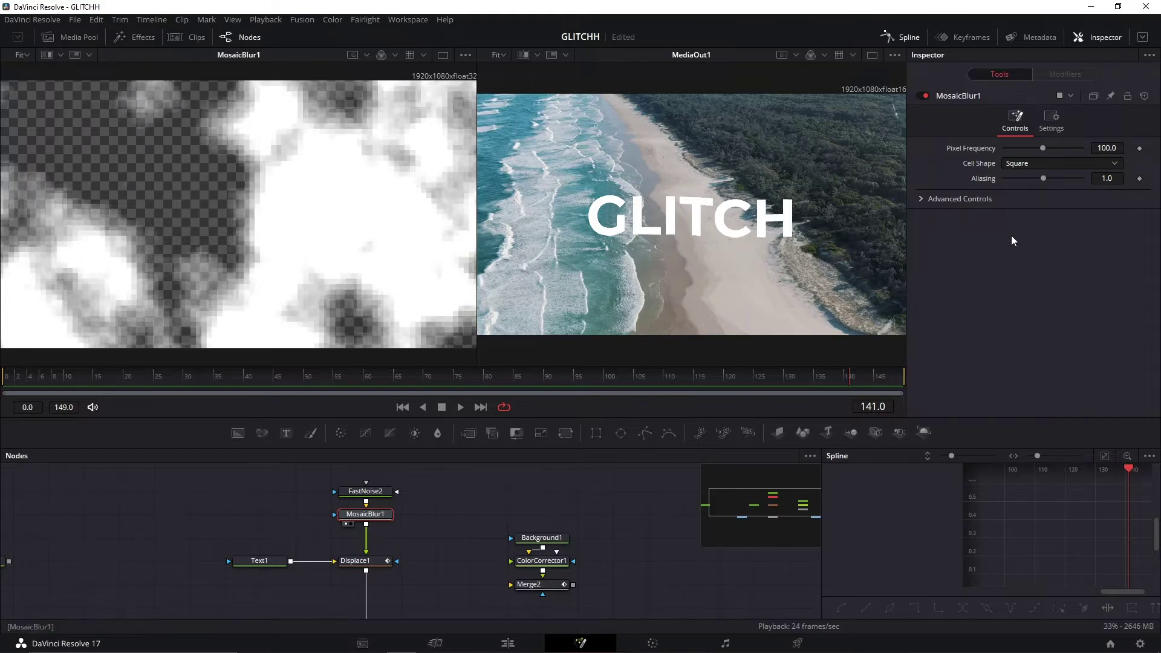
Set MosaicBlur1's Pixel Frequency to 9.0 and play the composition to check the blocks
{"action": "left_click_drag", "start_coordinate": [1043, 148], "coordinate": [1011, 145]}
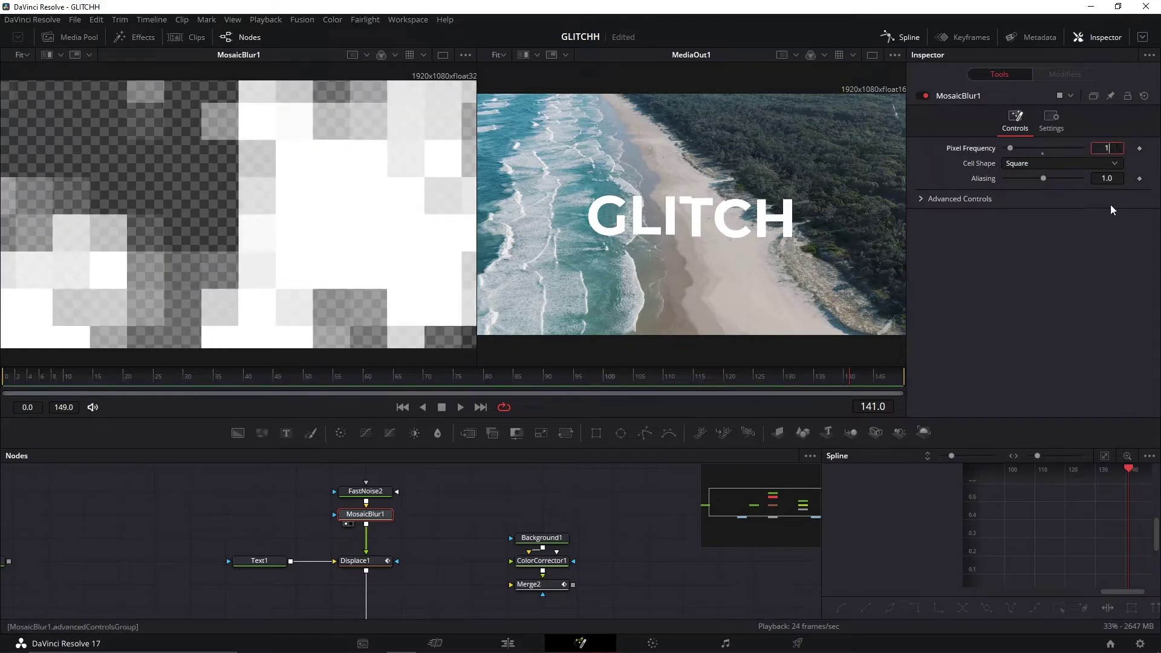
{"action": "key", "text": "Return"}
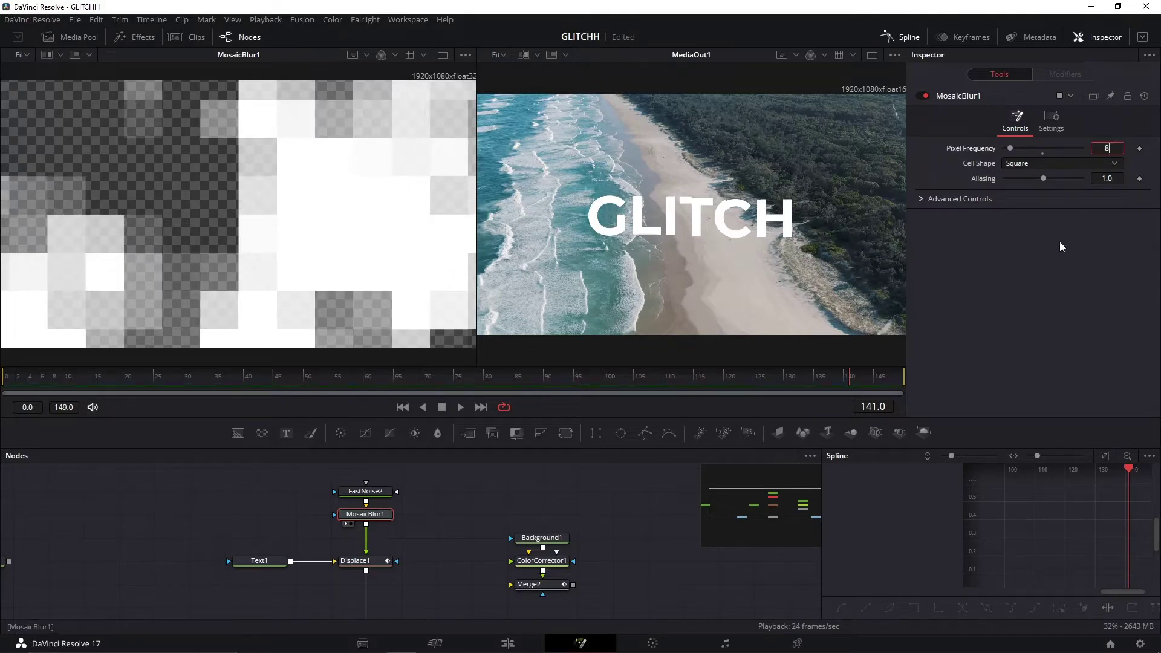
{"action": "key", "text": "BackSpace"}
{"action": "type", "text": "9"}
{"action": "key", "text": "Return"}
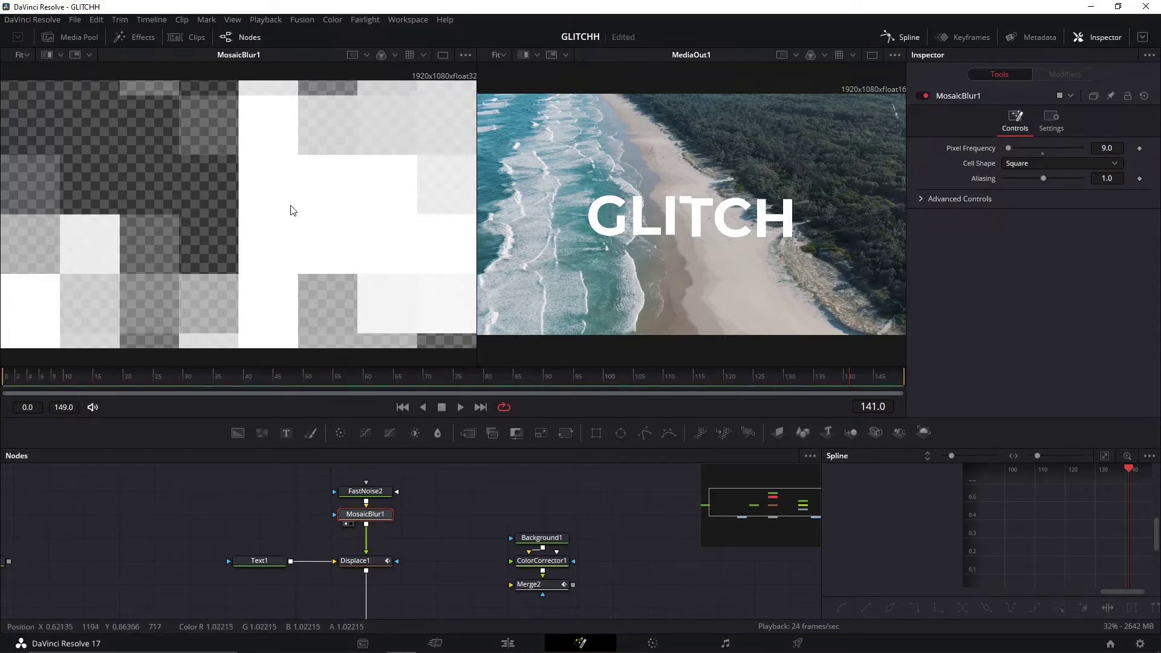
{"action": "key", "text": "space"}
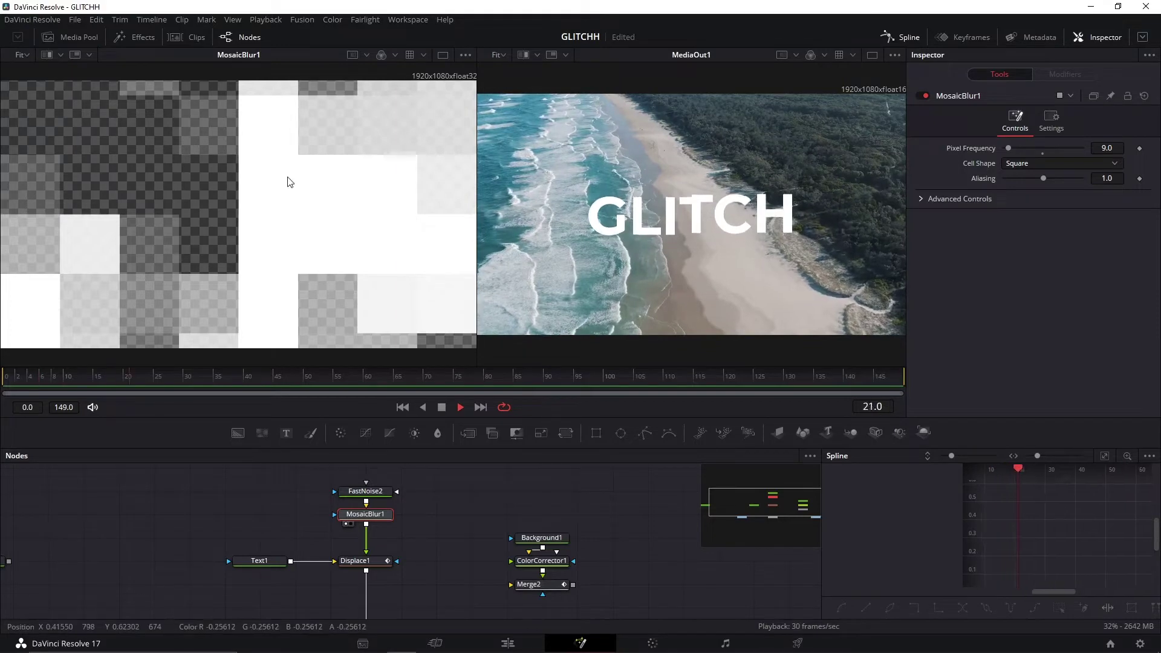
{"action": "key", "text": "space"}
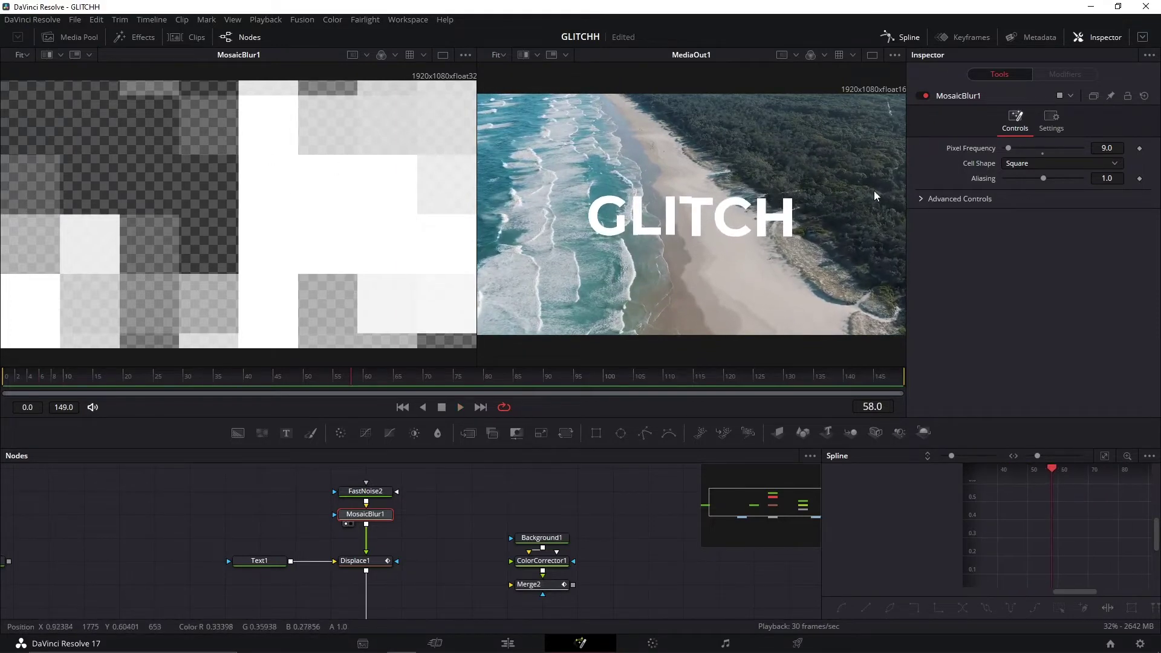
Animate FastNoise2 by raising its Seethe Rate to about 0.472, previewing the motion in playback
{"action": "left_click", "coordinate": [378, 500]}
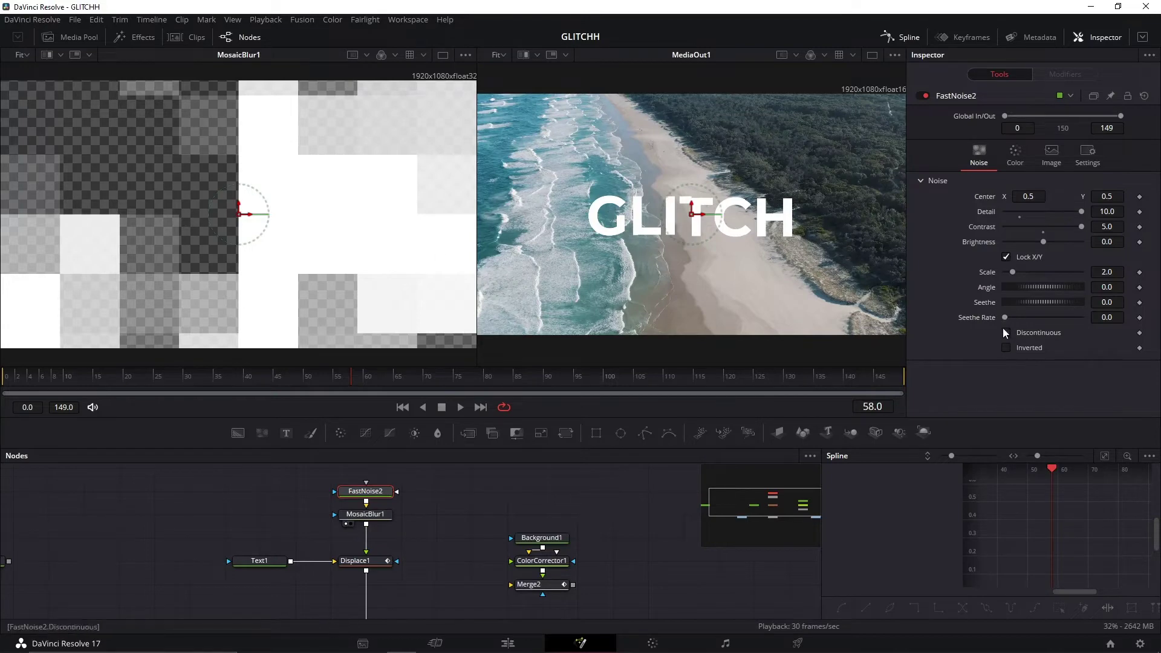
{"action": "left_click_drag", "start_coordinate": [1005, 318], "coordinate": [1026, 318]}
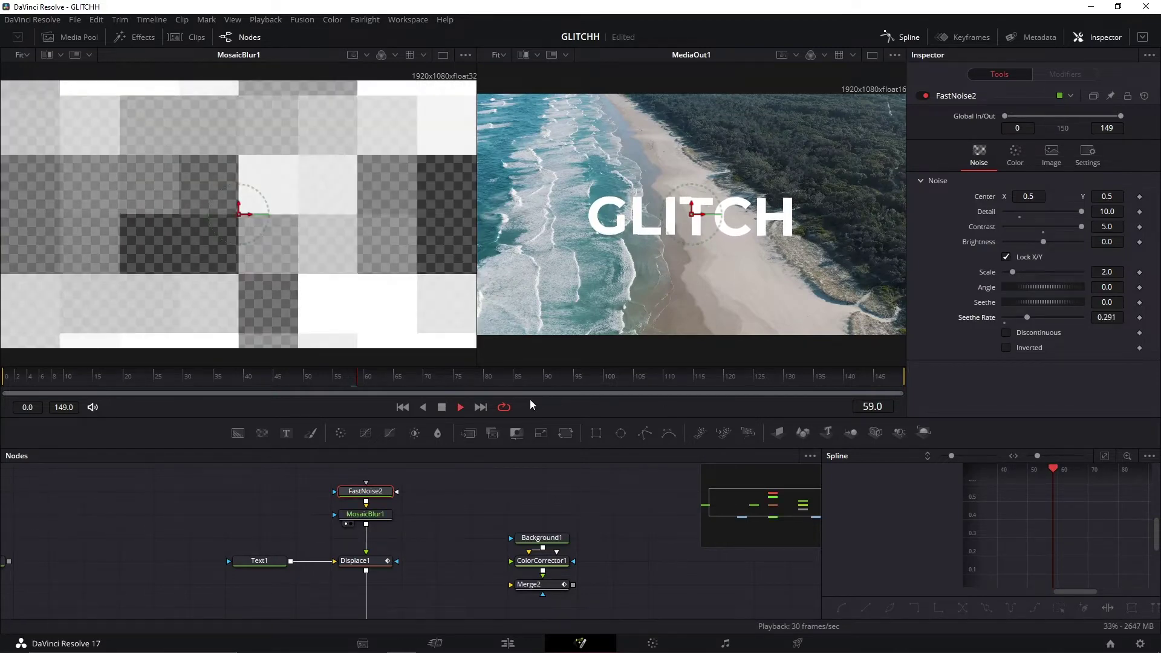
{"action": "key", "text": "space"}
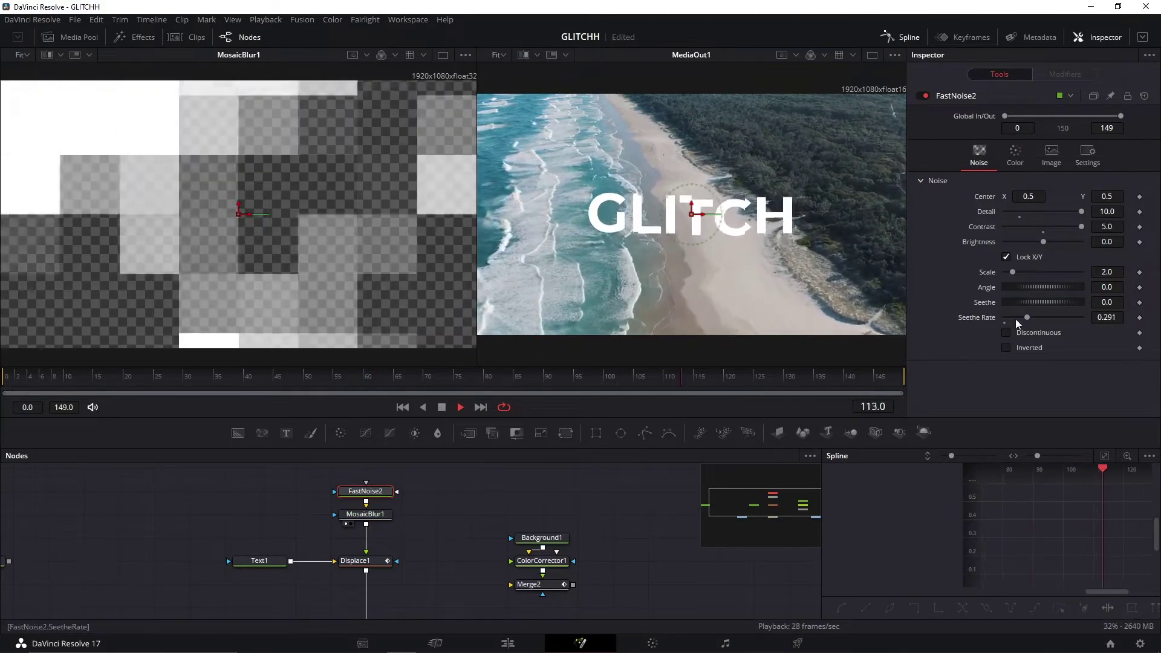
{"action": "left_click_drag", "start_coordinate": [1026, 317], "coordinate": [1041, 318]}
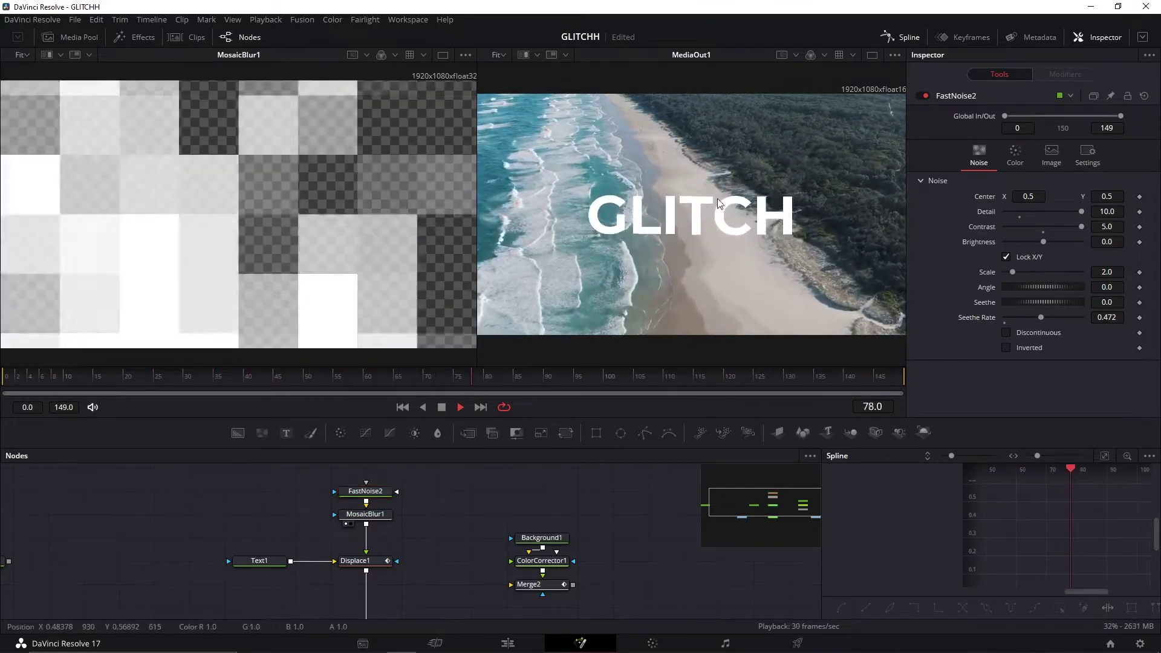
{"action": "key", "text": "space"}
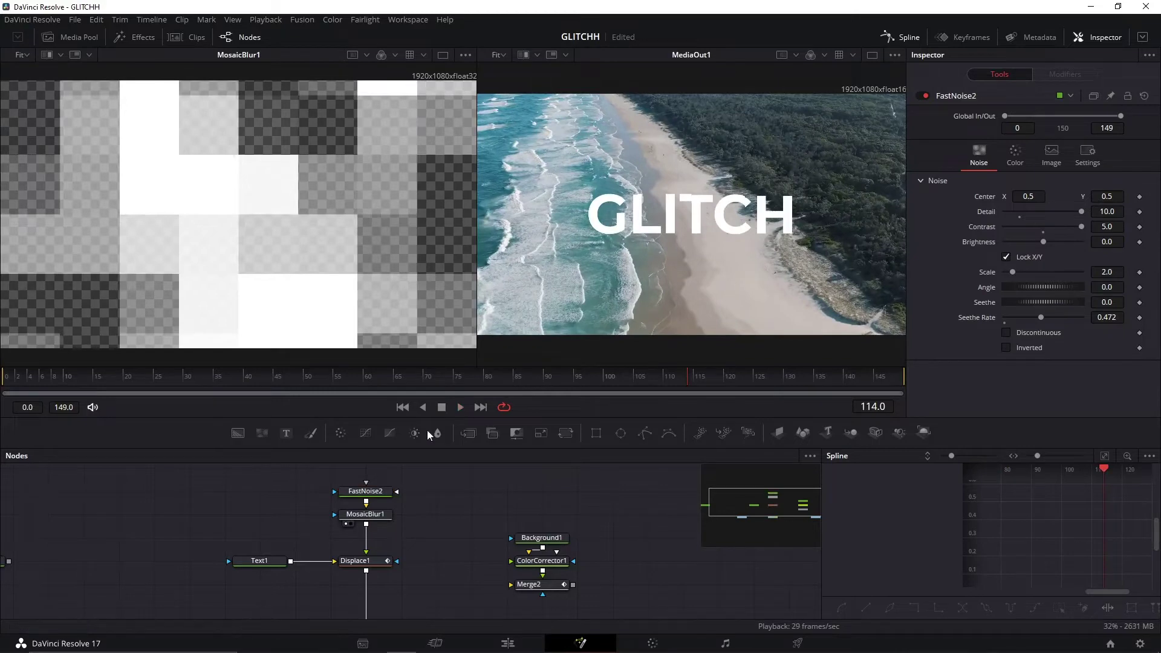
Change Displace1's Type to Radial and play back the distorted text
{"action": "left_click", "coordinate": [356, 561]}
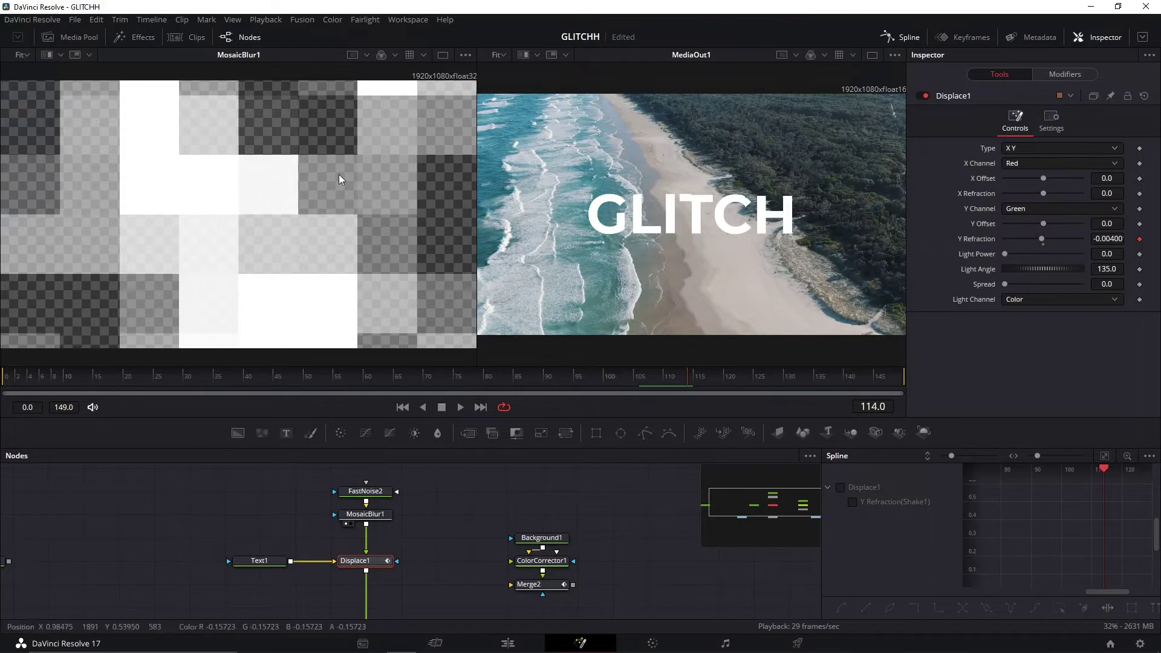
{"action": "left_click", "coordinate": [1059, 147]}
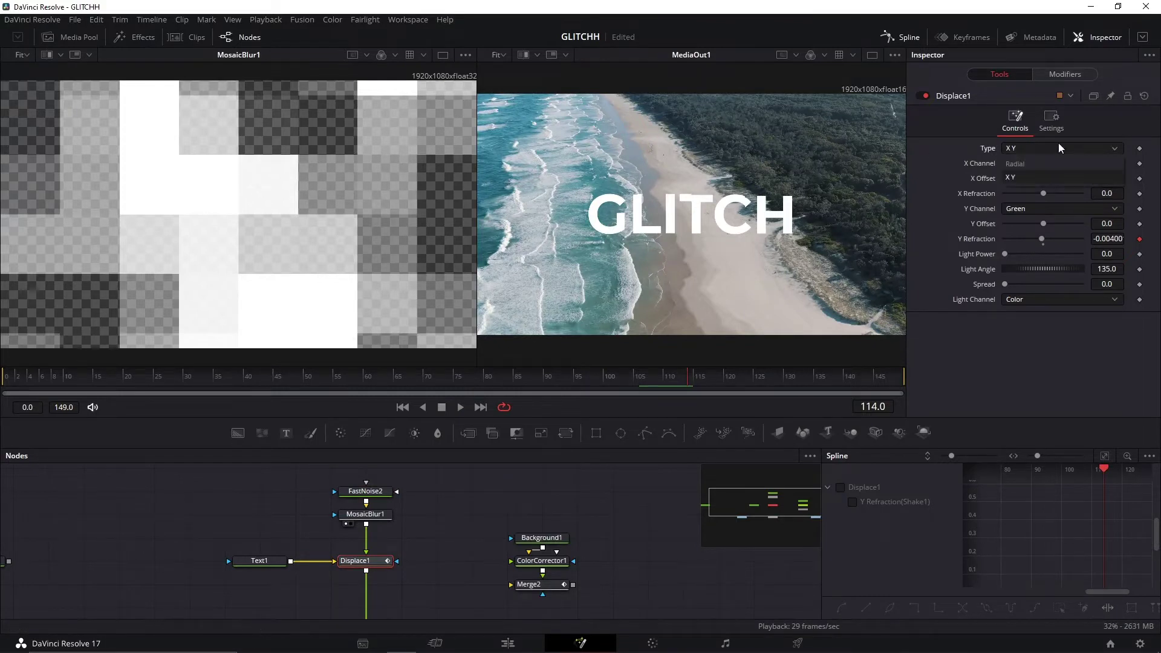
{"action": "left_click", "coordinate": [1015, 163]}
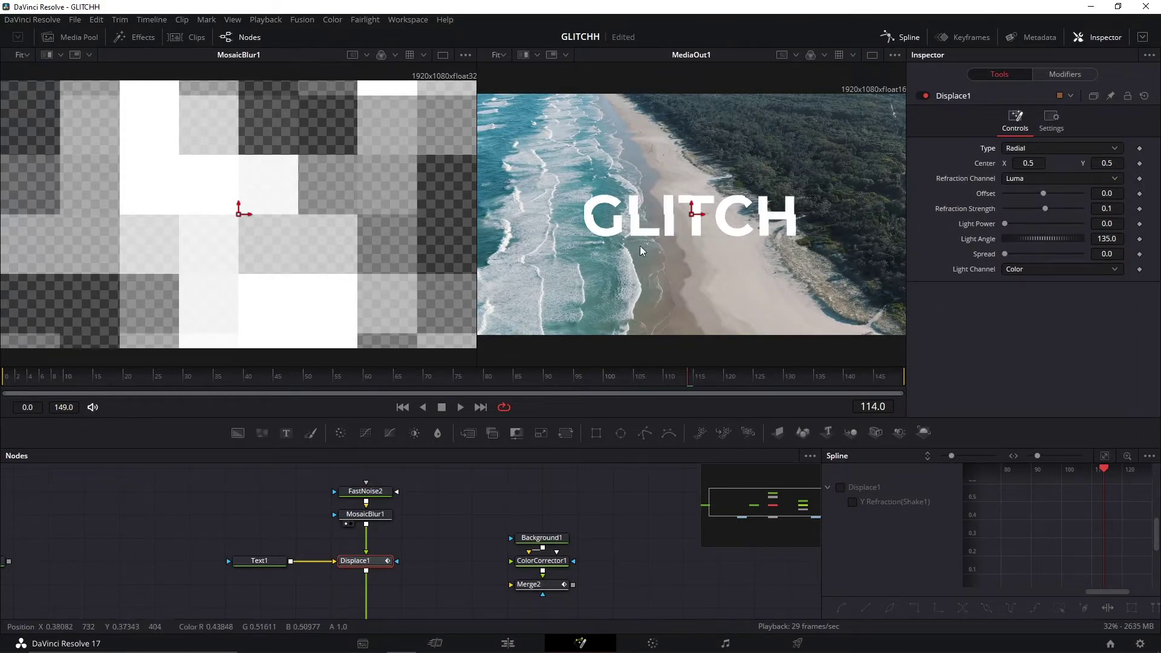
{"action": "key", "text": "space"}
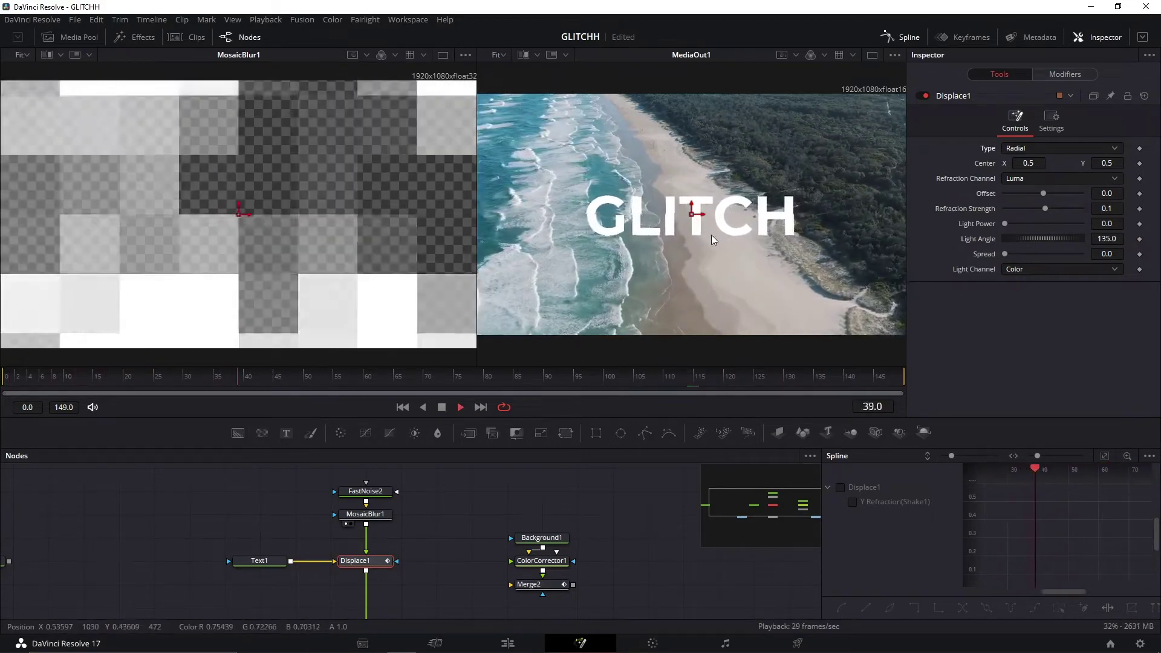
{"action": "key", "text": "space"}
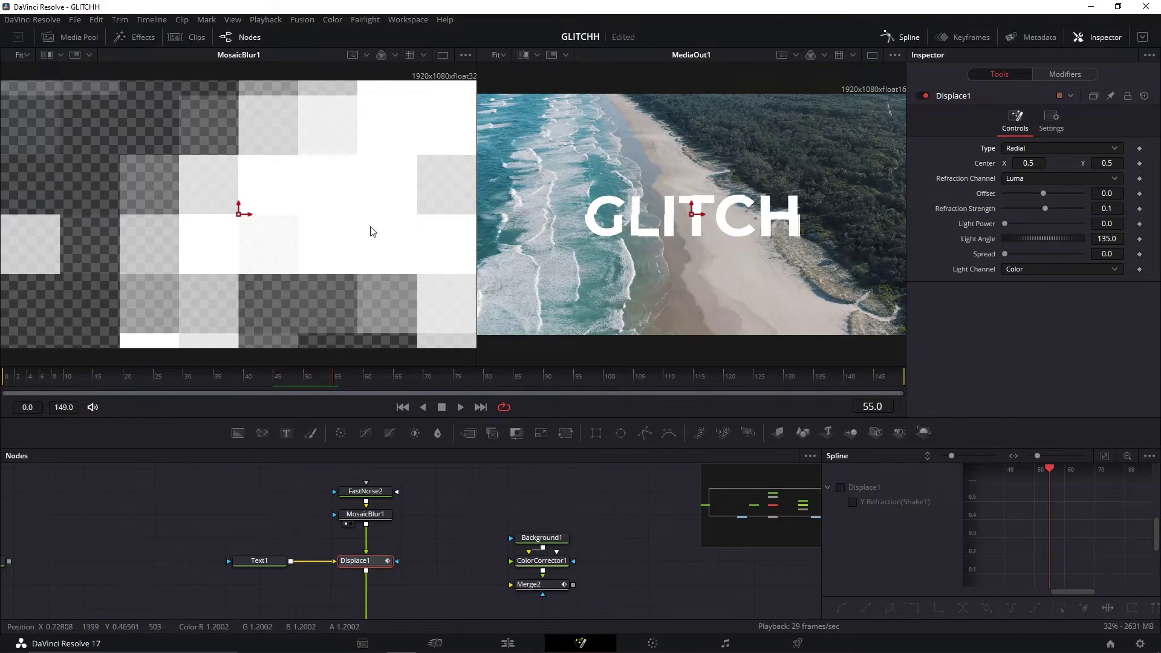
Stretch MosaicBlur1's blocks with an Aspect of about 1.787 and set Pixel Frequency to 14.1
{"action": "left_click", "coordinate": [365, 516]}
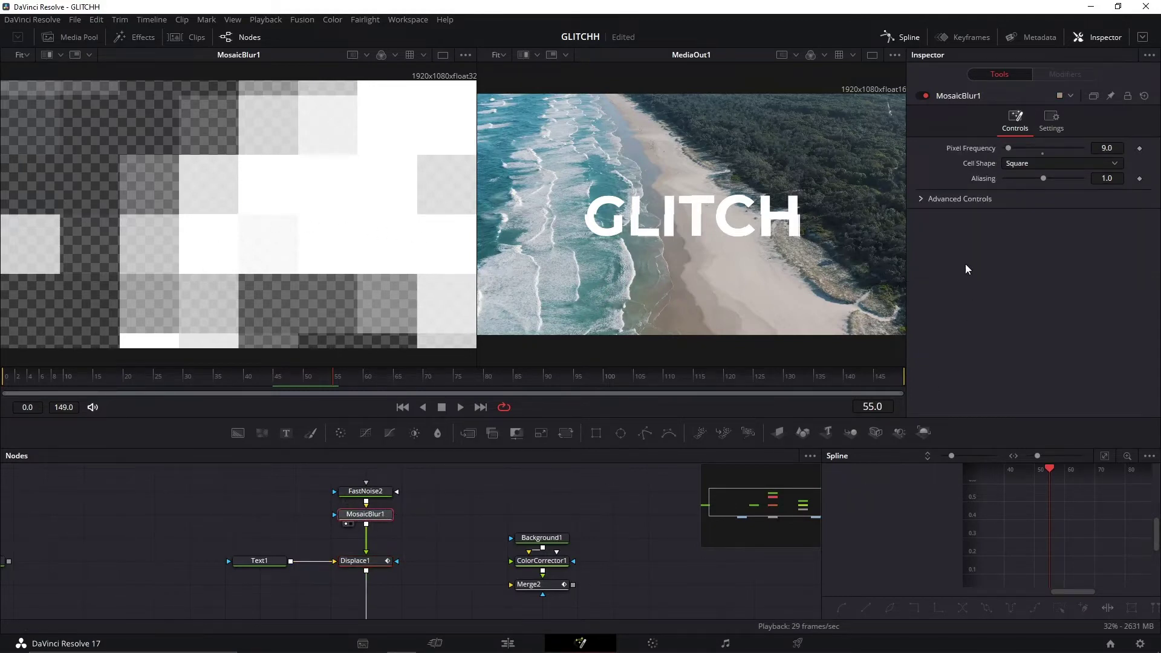
{"action": "left_click", "coordinate": [921, 201]}
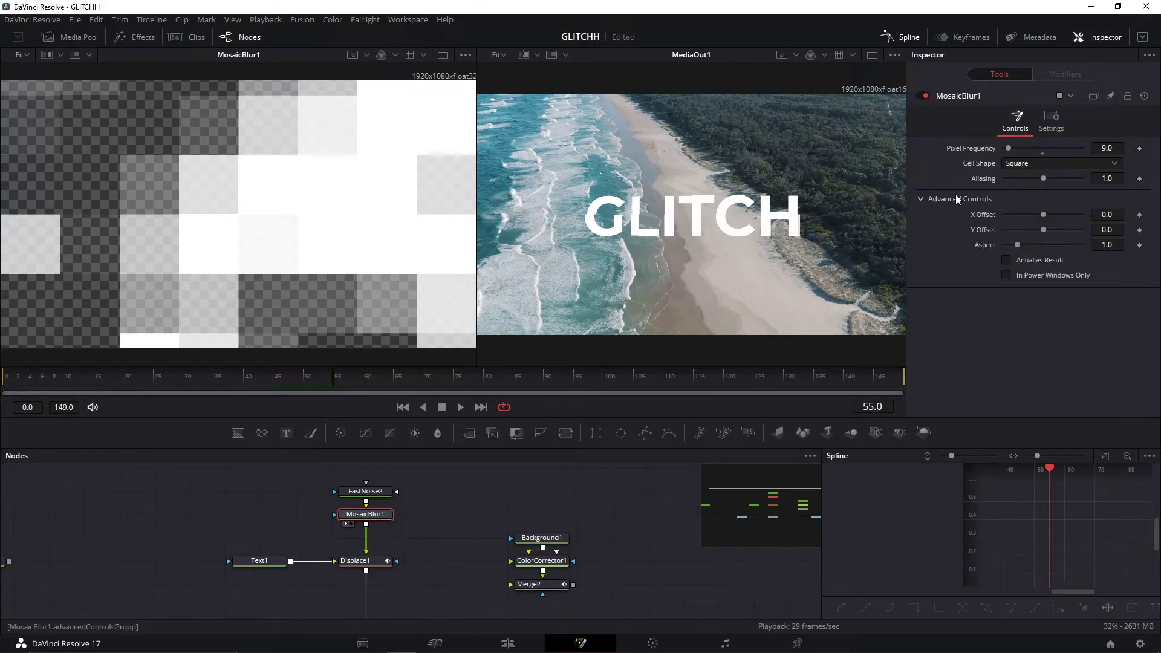
{"action": "left_click_drag", "start_coordinate": [1019, 243], "coordinate": [1033, 243]}
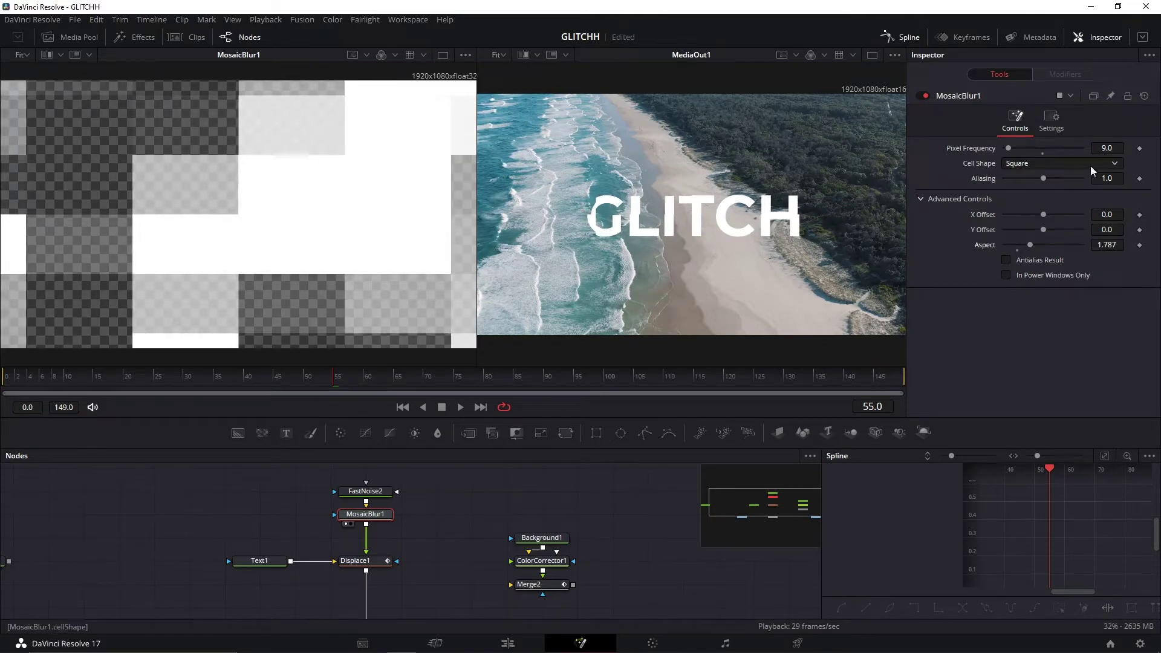
{"action": "left_click_drag", "start_coordinate": [1112, 148], "coordinate": [1143, 148]}
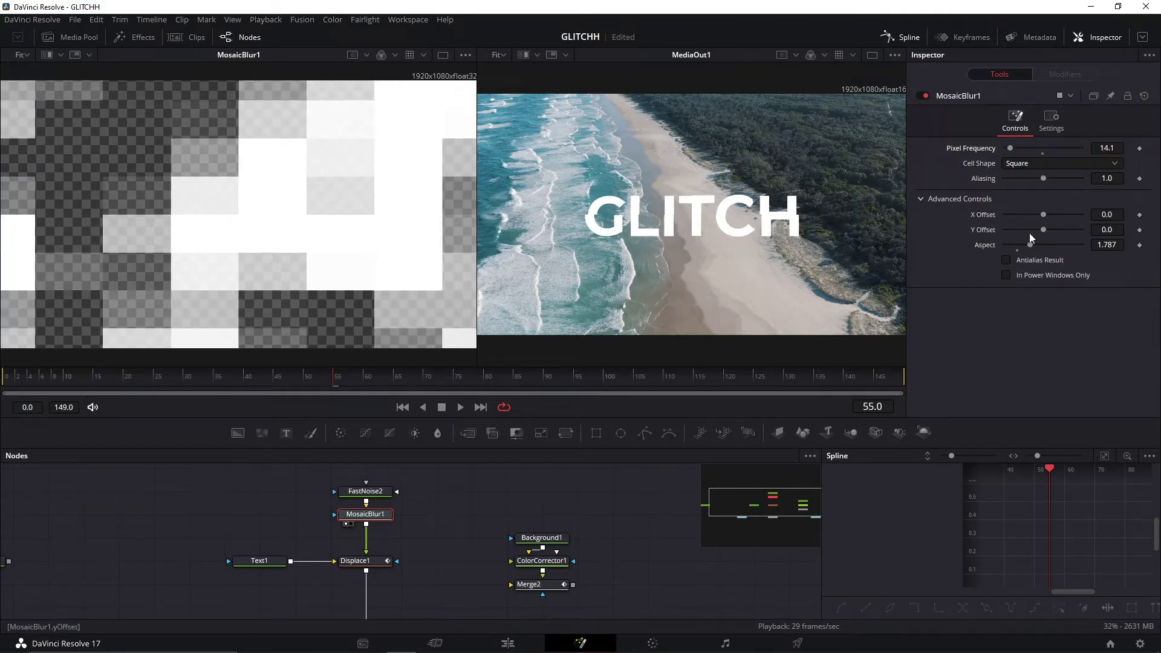
Try shifting MosaicBlur1's offsets, and drive Y Offset with the copied expression ":randomseed(floor(time/6)) ; return random()*1+0"
{"action": "mouse_move", "coordinate": [1043, 230]}
{"action": "left_mouse_down"}
{"action": "mouse_move", "coordinate": [1062, 229]}
{"action": "mouse_move", "coordinate": [1038, 216]}
{"action": "left_mouse_up"}
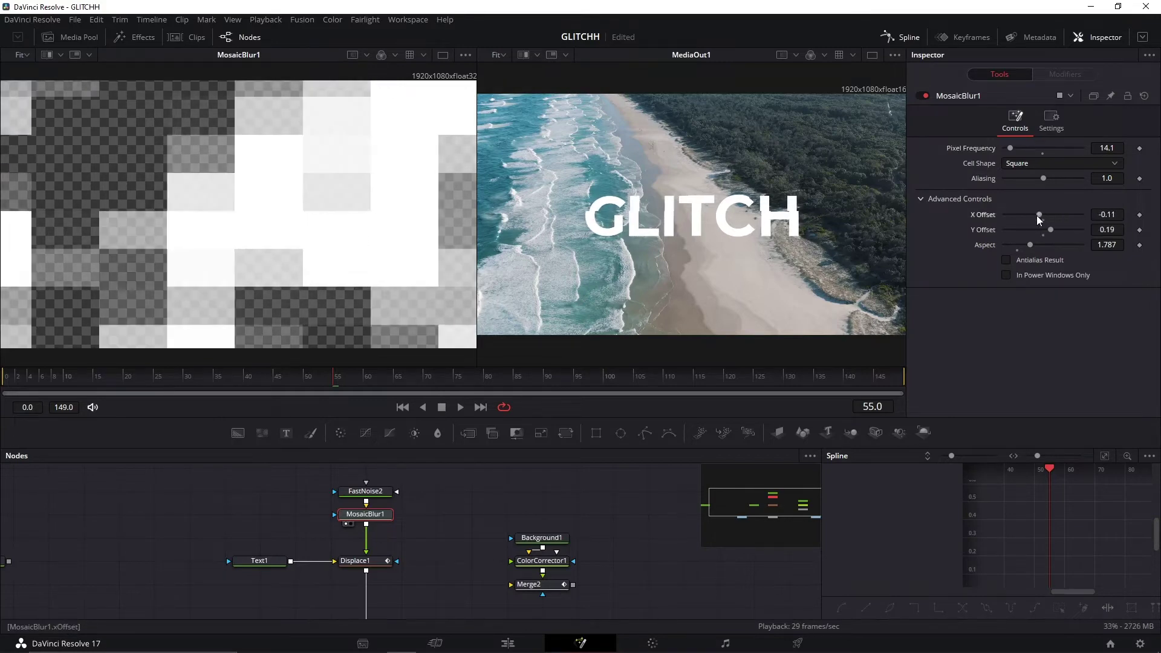
{"action": "right_click", "coordinate": [981, 230]}
{"action": "left_click", "coordinate": [1012, 321]}
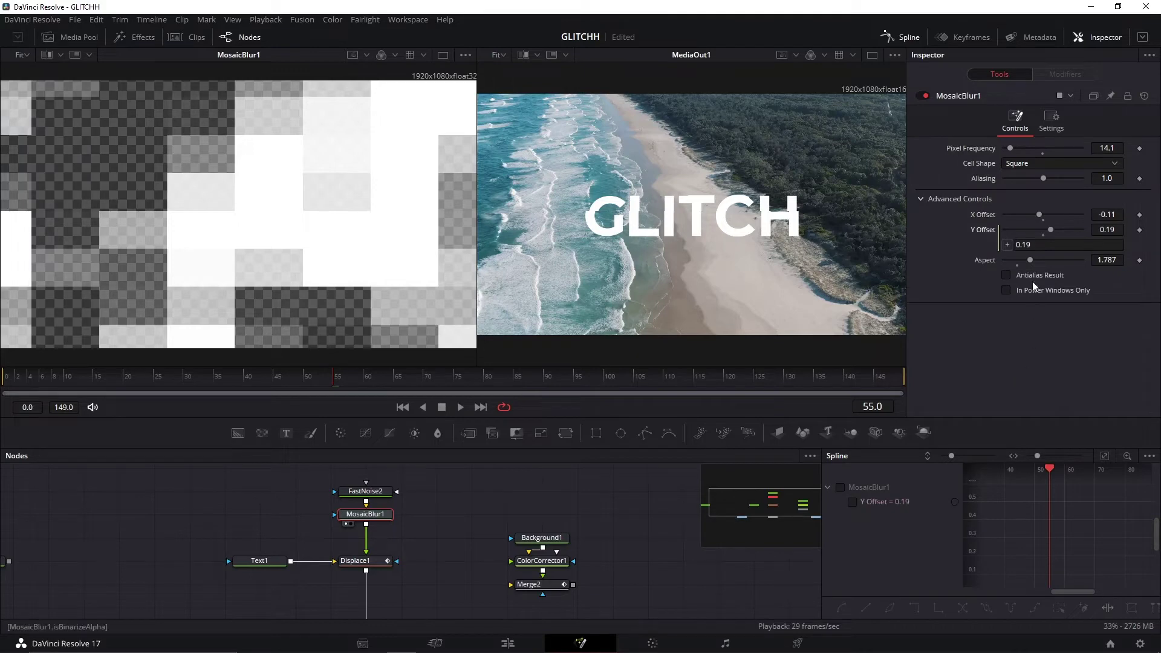
{"action": "left_click", "coordinate": [1018, 244]}
{"action": "key", "text": "ctrl+v"}
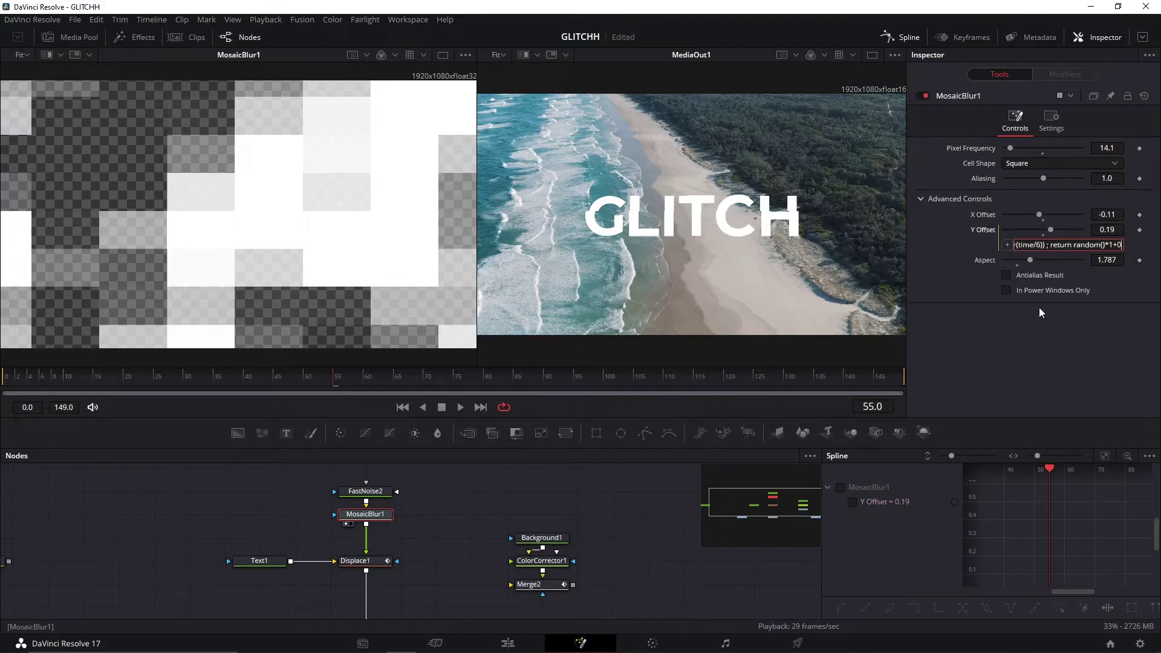
{"action": "key", "text": "Return"}
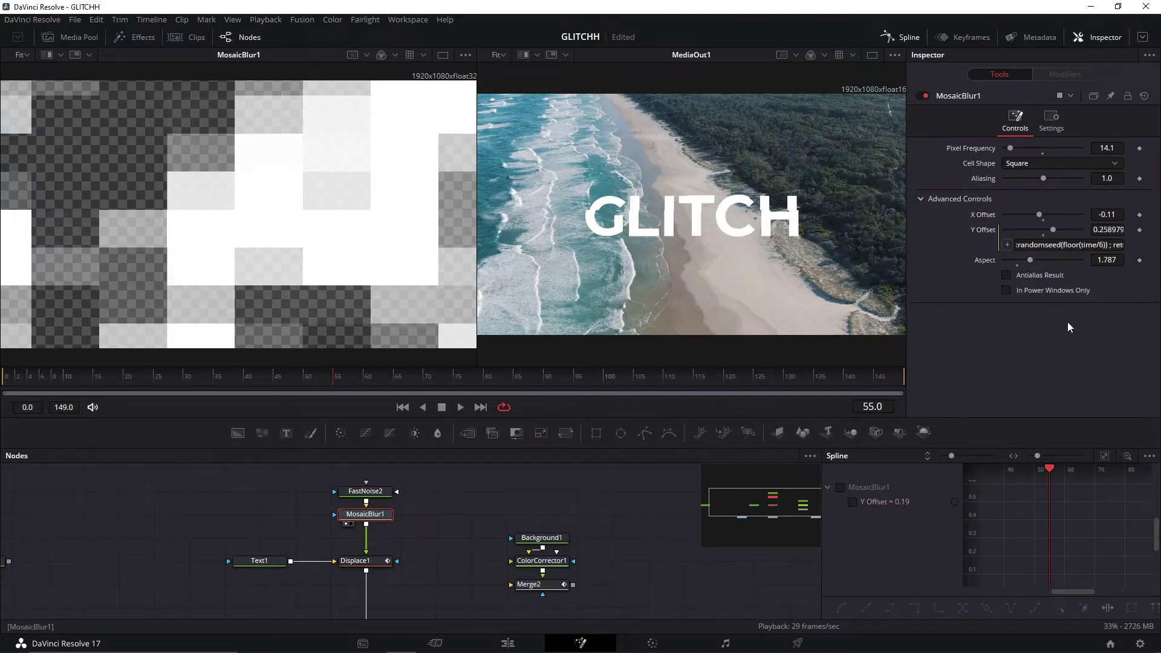
Apply the same copied random expression to MosaicBlur1's X Offset and play the result
{"action": "right_click", "coordinate": [984, 212]}
{"action": "left_click", "coordinate": [1014, 310]}
{"action": "left_click", "coordinate": [1002, 229]}
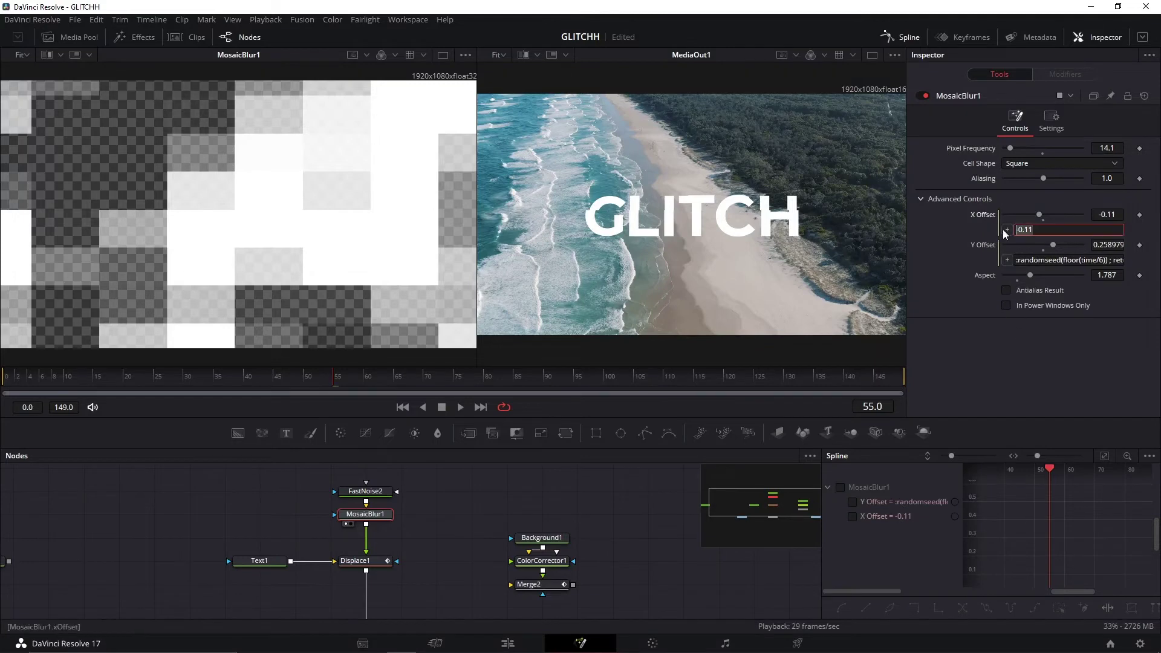
{"action": "key", "text": "ctrl+v"}
{"action": "key", "text": "Return"}
{"action": "key", "text": "space"}
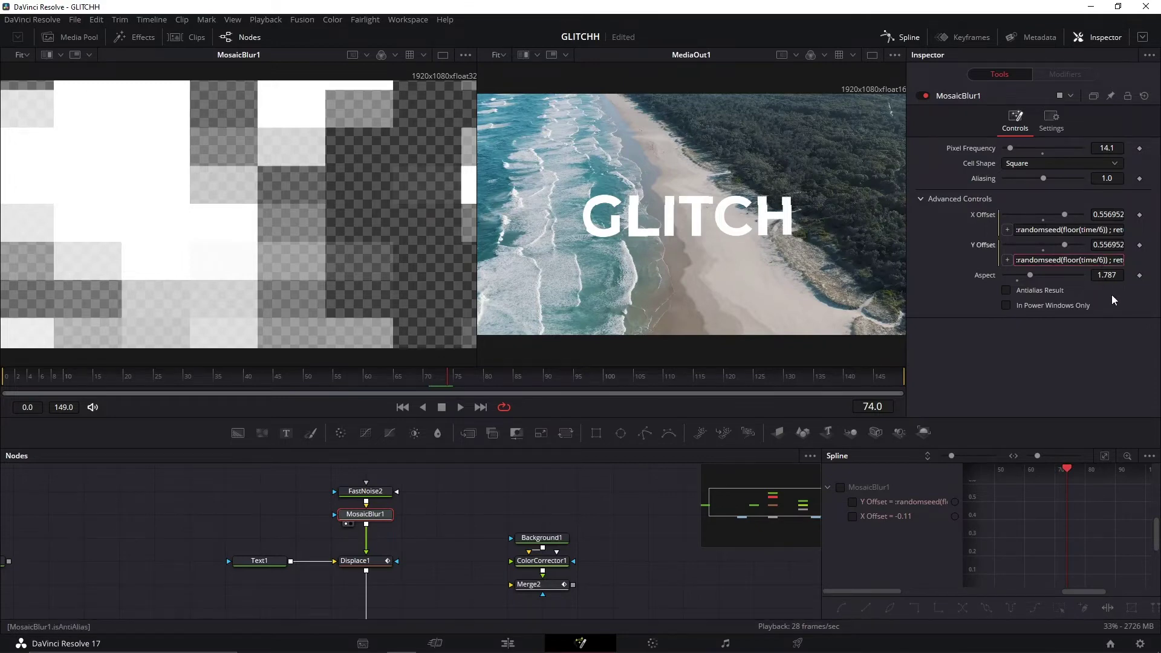
Change the time divisor to 3 in the Y Offset expression and 2 in the X Offset expression, and play the result
{"action": "key", "text": "BackSpace"}
{"action": "type", "text": "3"}
{"action": "key", "text": "Return"}
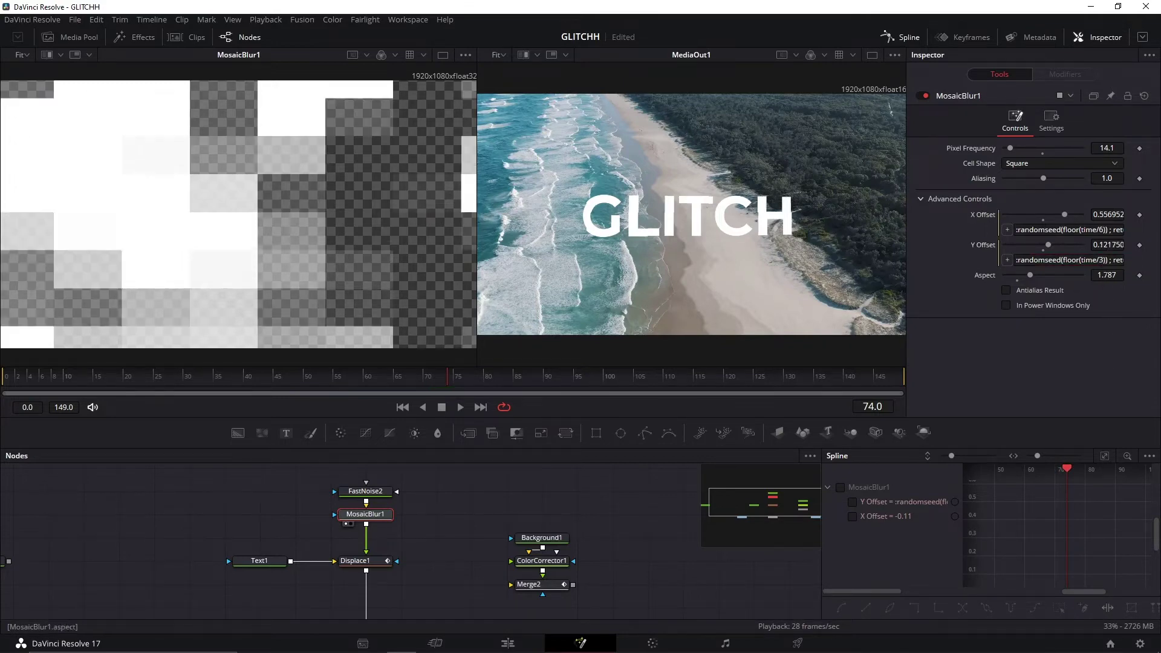
{"action": "left_click", "coordinate": [1100, 230]}
{"action": "key", "text": "Return"}
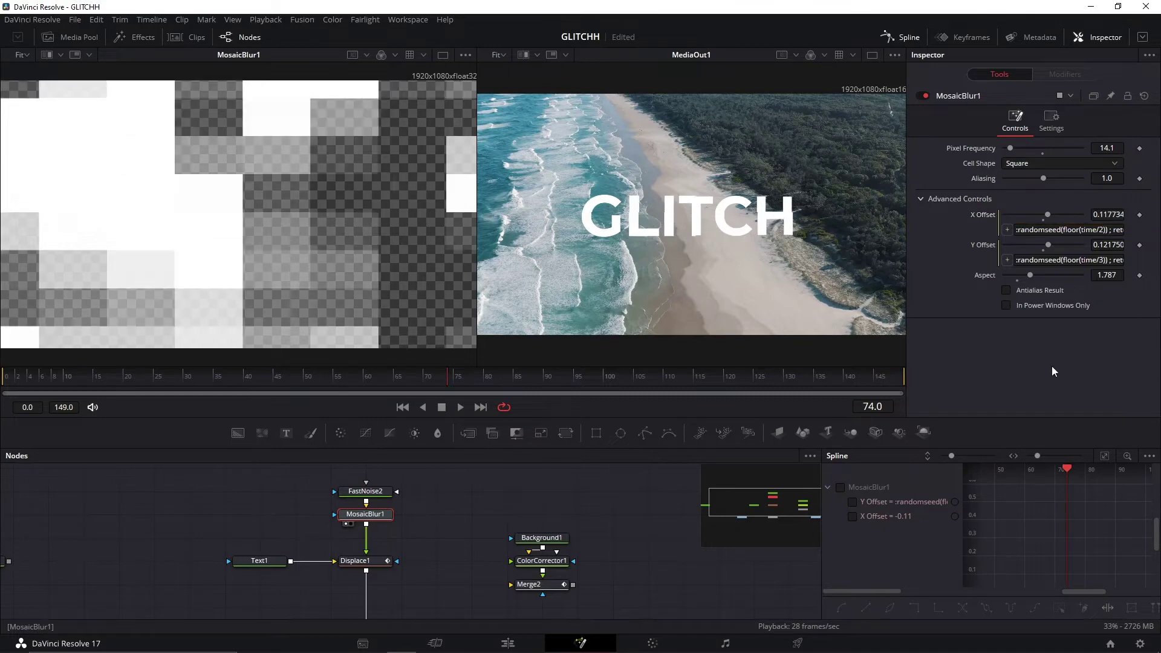
{"action": "key", "text": "space"}
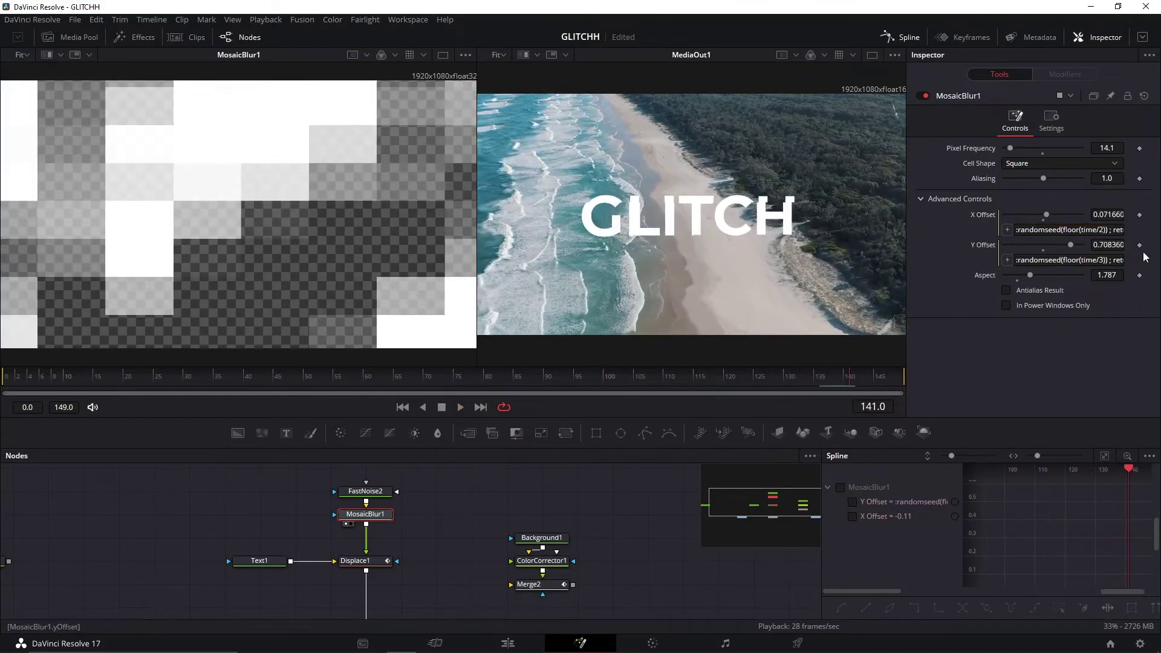
Change the constant added at the end of MosaicBlur1's Y Offset expression to -1 and play the result
{"action": "left_click", "coordinate": [1120, 259]}
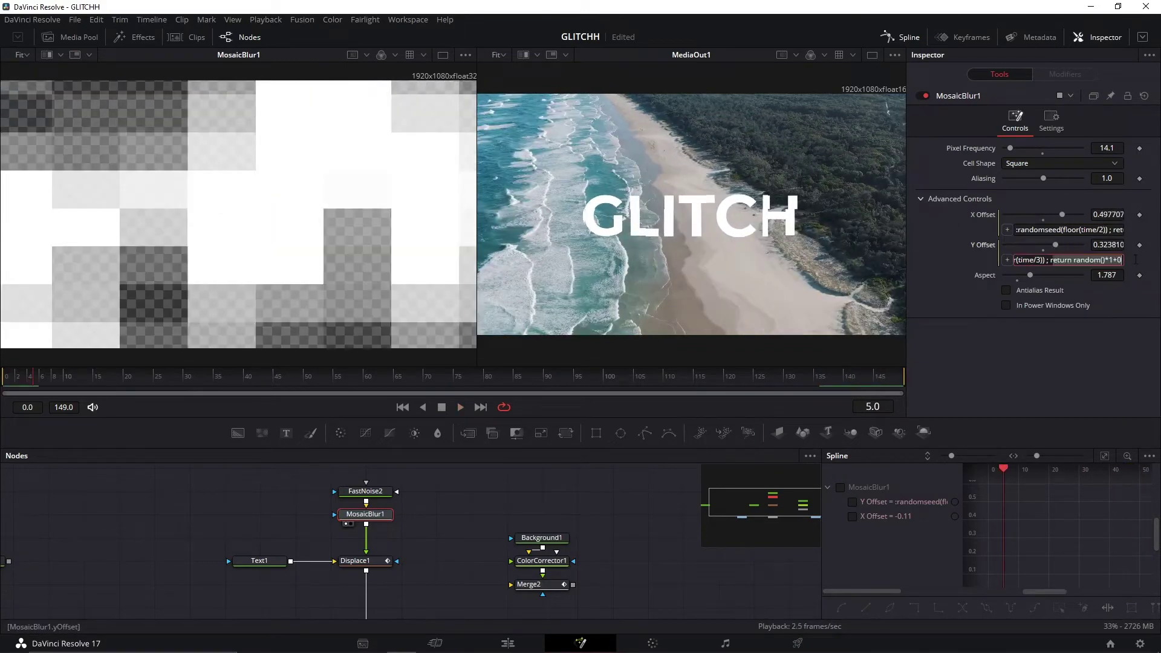
{"action": "left_click", "coordinate": [1123, 261]}
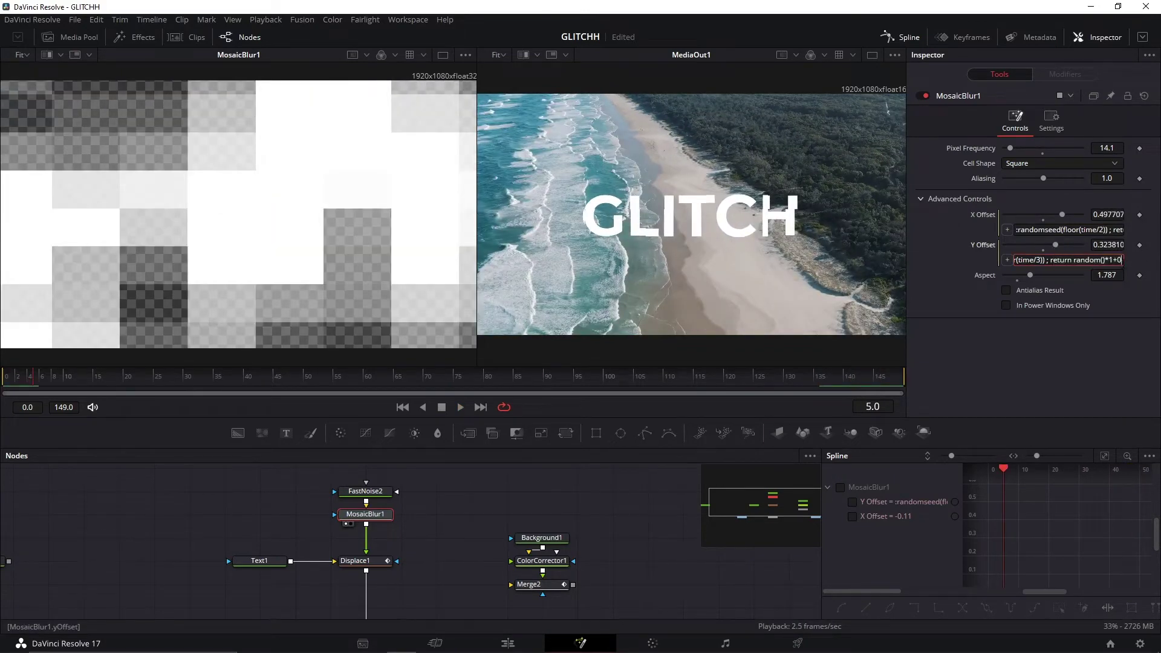
{"action": "key", "text": "BackSpace"}
{"action": "key", "text": "BackSpace"}
{"action": "type", "text": "-"}
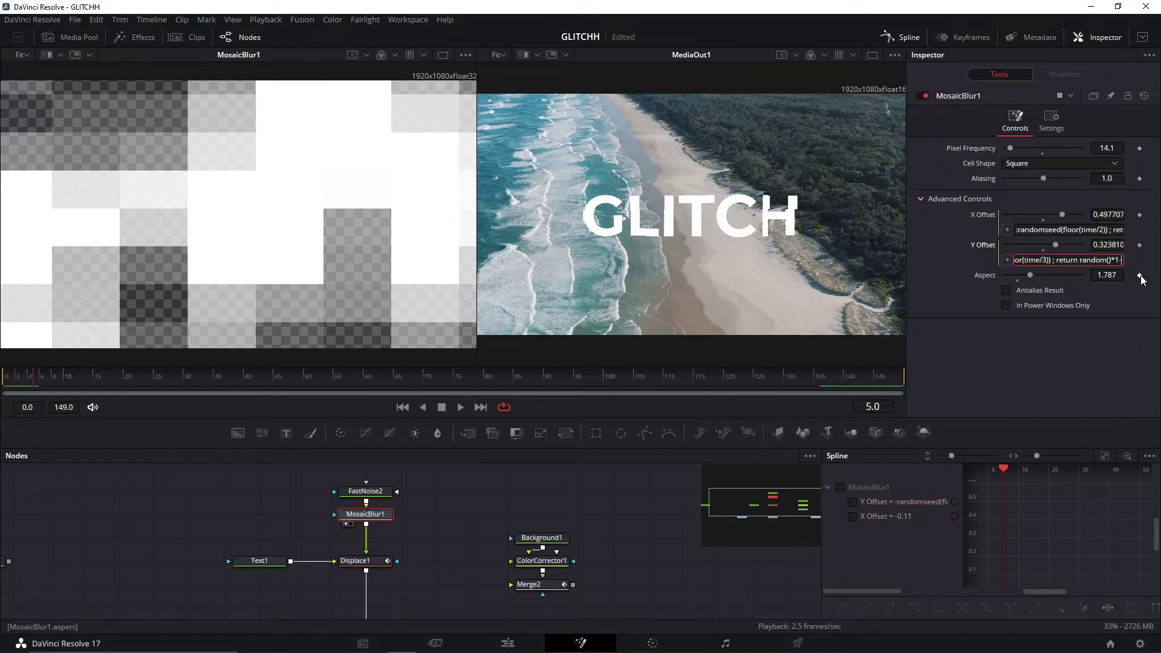
{"action": "type", "text": "2"}
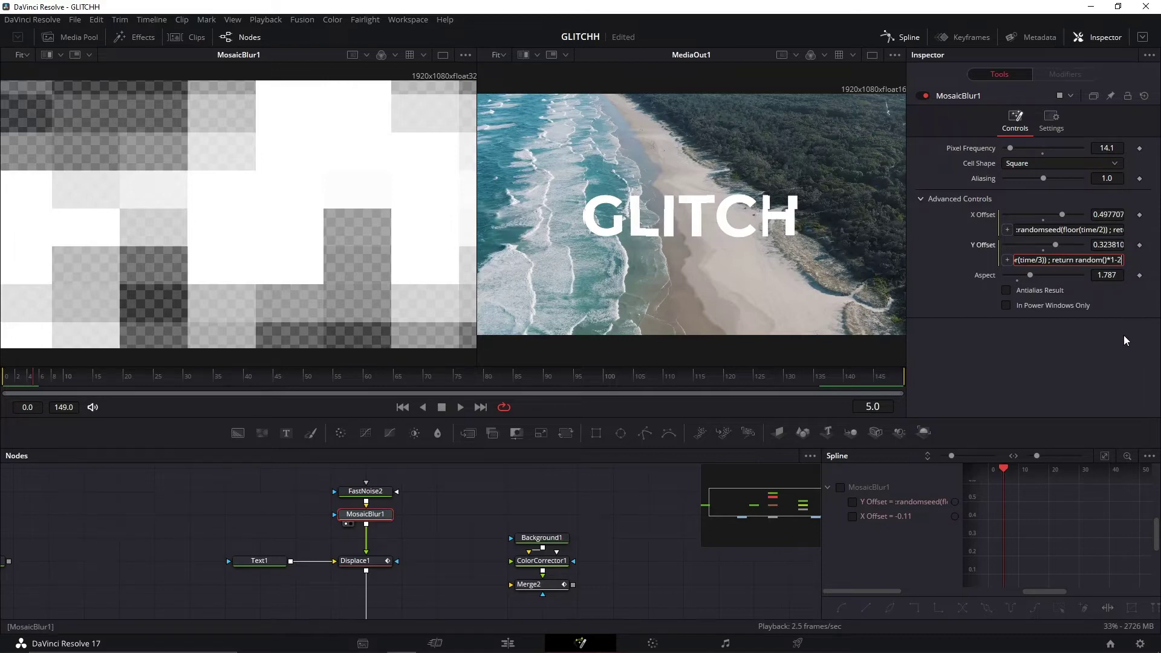
{"action": "key", "text": "BackSpace"}
{"action": "type", "text": "1"}
{"action": "key", "text": "Return"}
{"action": "key", "text": "space"}
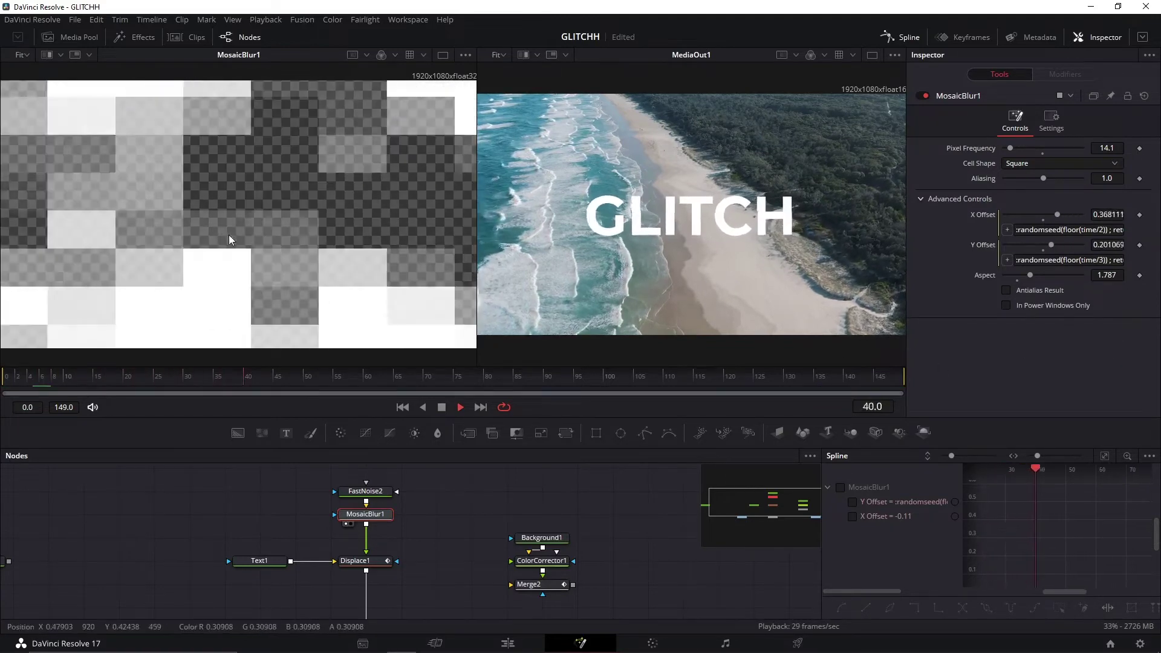
{"action": "key", "text": "space"}
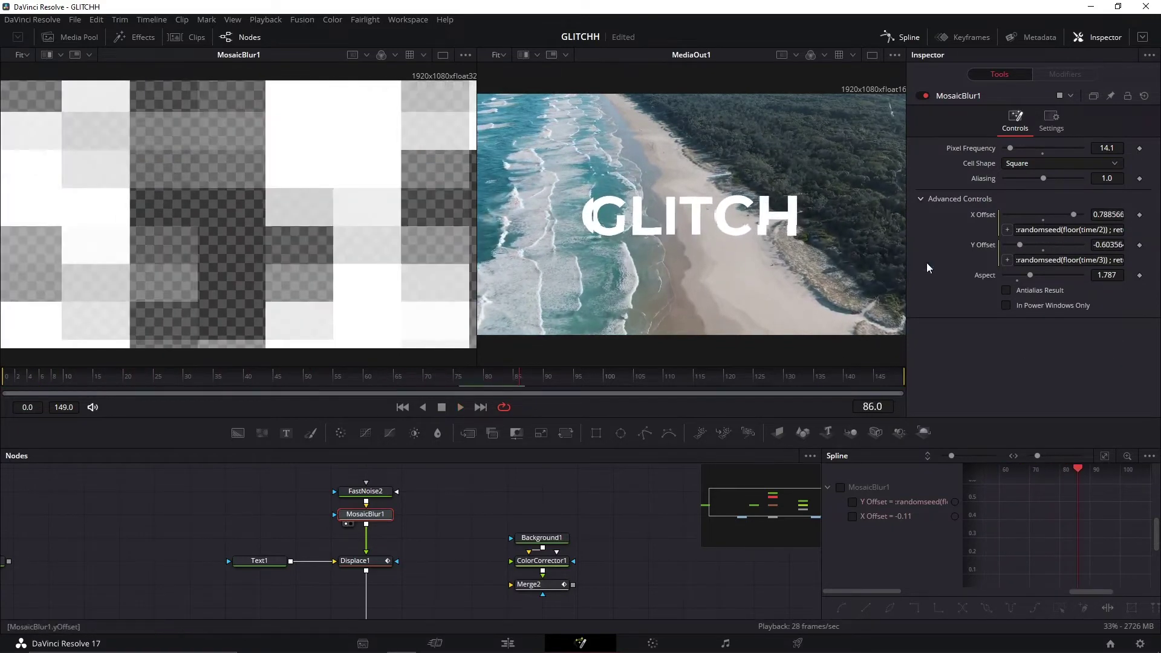
Change the constant at the end of MosaicBlur1's X Offset expression to a negative one and play the result
{"action": "left_click", "coordinate": [1067, 230]}
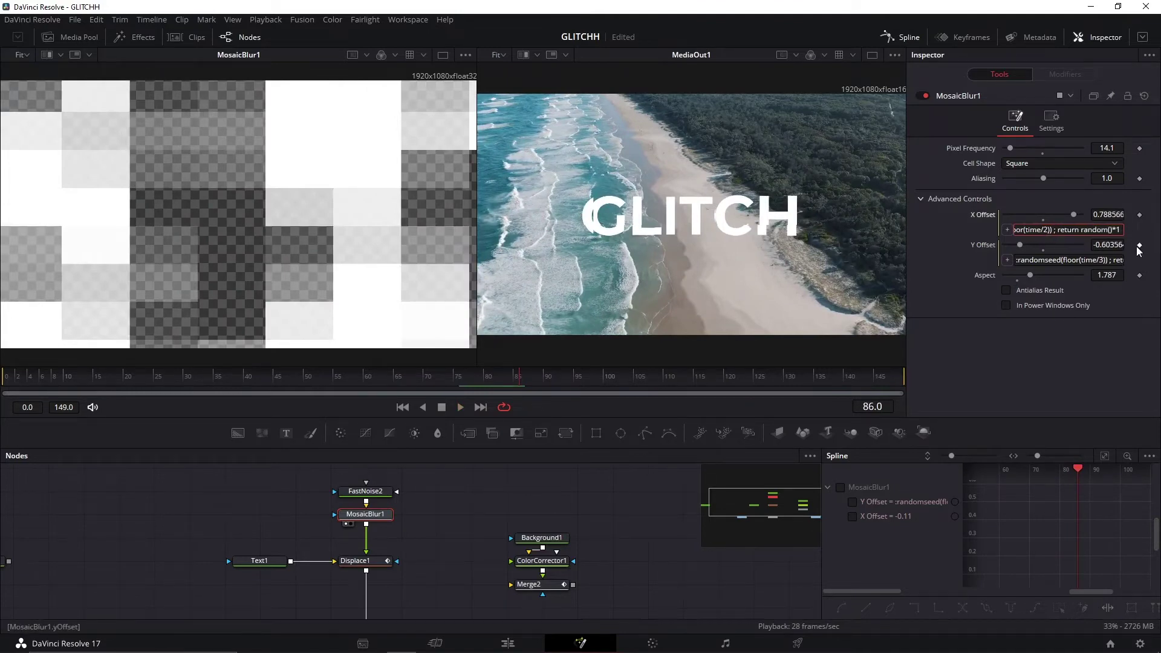
{"action": "type", "text": "-"}
{"action": "left_click", "coordinate": [1050, 378]}
{"action": "key", "text": "space"}
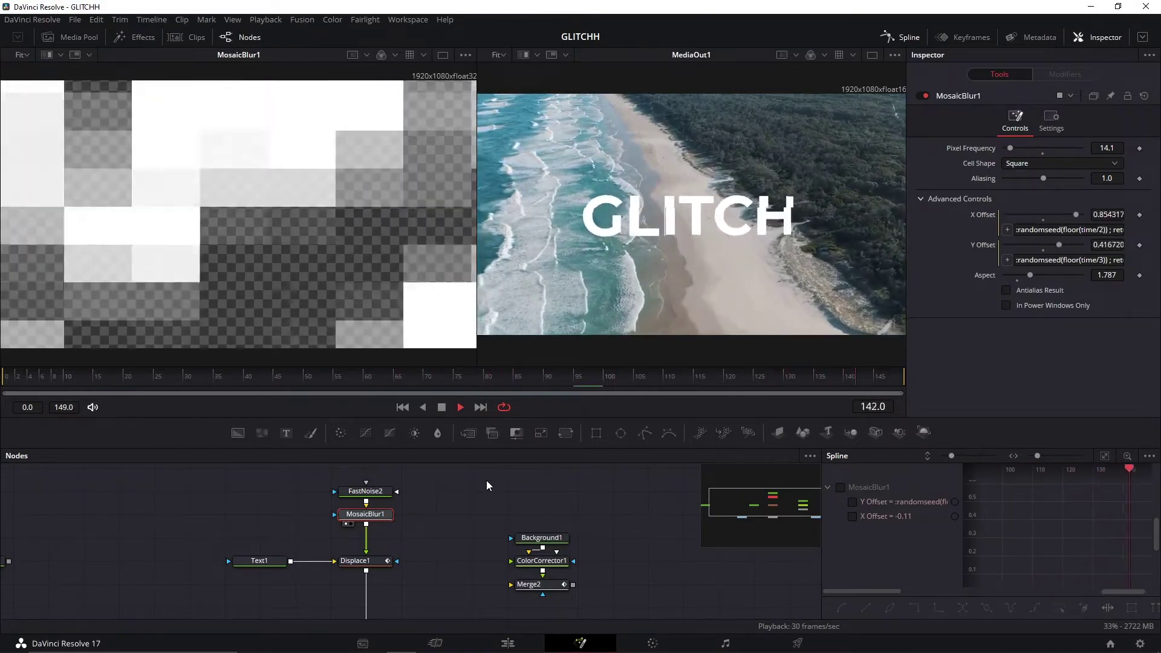
Add a Shake modifier to Displace1's Refraction Strength and open its modifier settings
{"action": "left_click", "coordinate": [355, 561]}
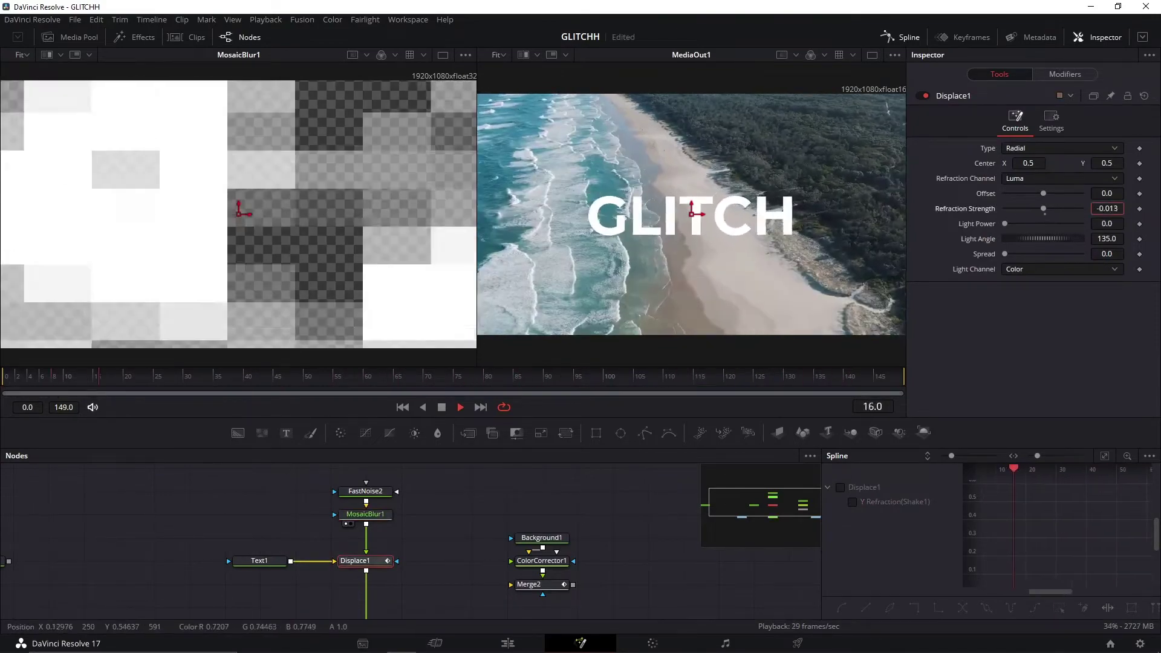
{"action": "right_click", "coordinate": [949, 205]}
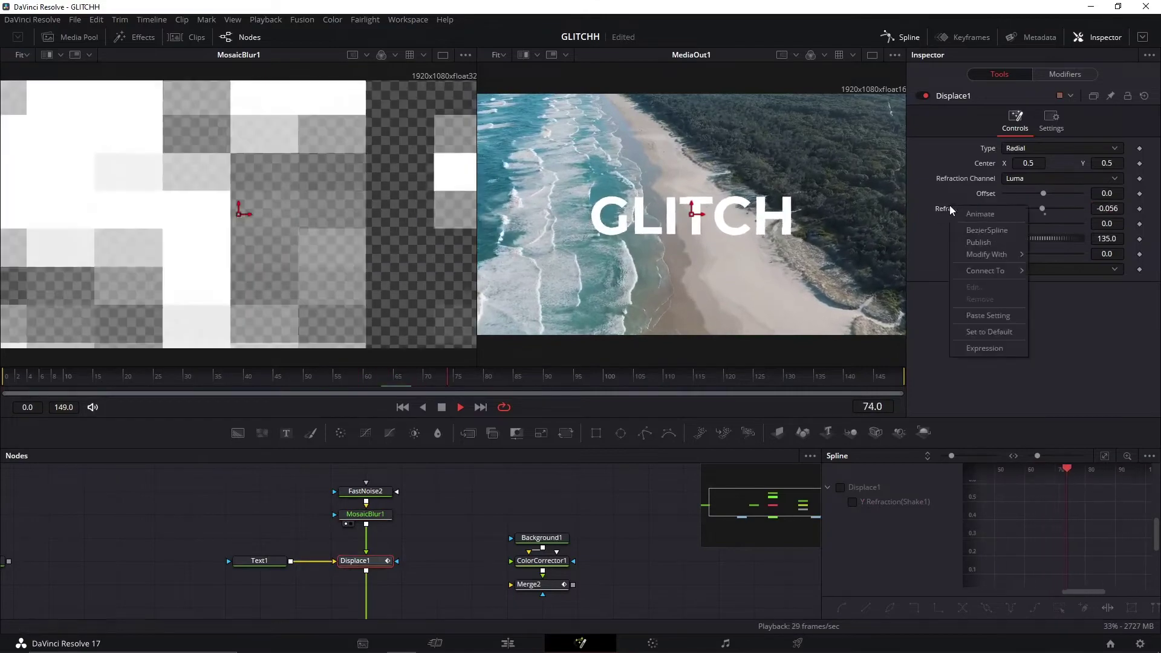
{"action": "mouse_move", "coordinate": [992, 253]}
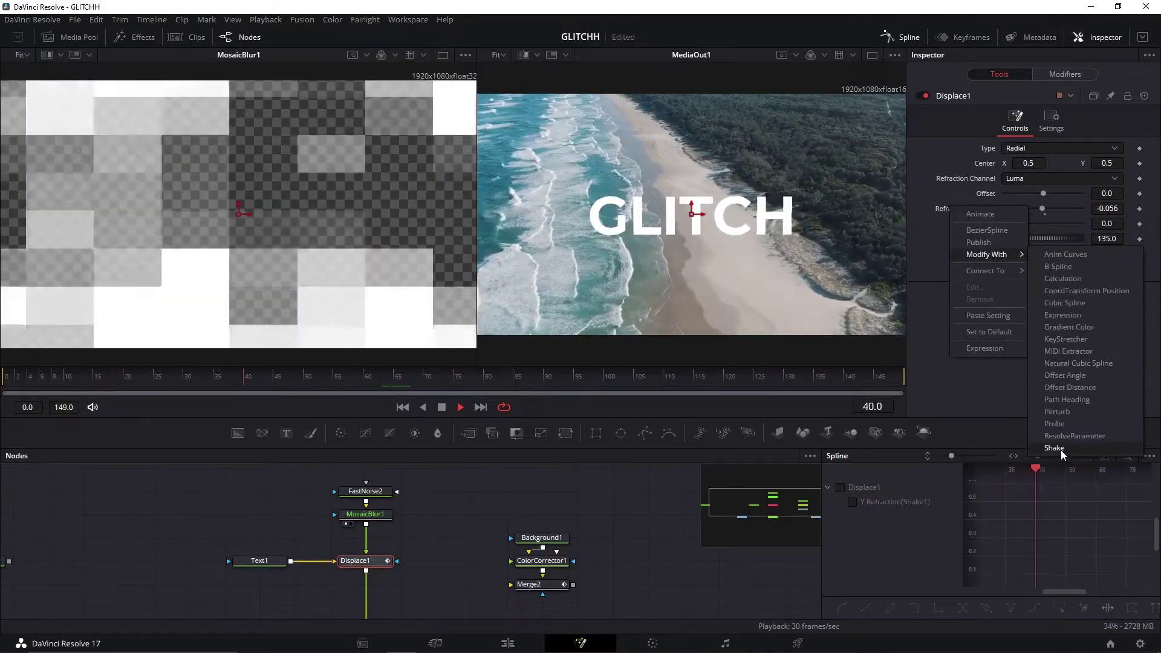
{"action": "left_click", "coordinate": [1060, 448]}
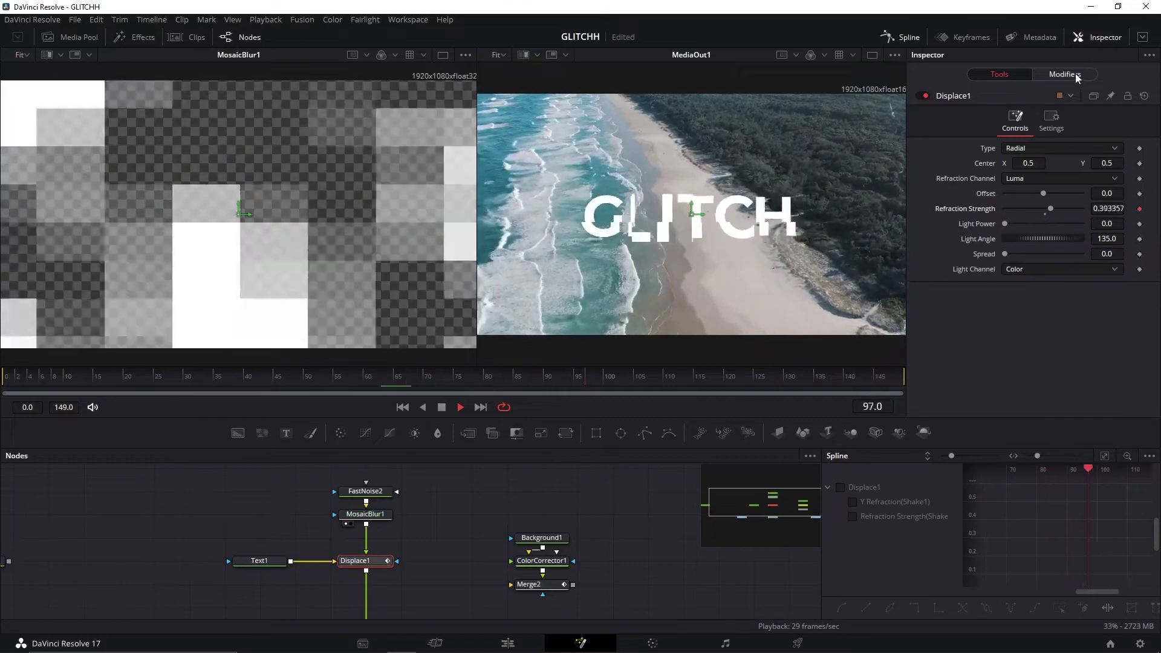
{"action": "left_click", "coordinate": [1075, 73]}
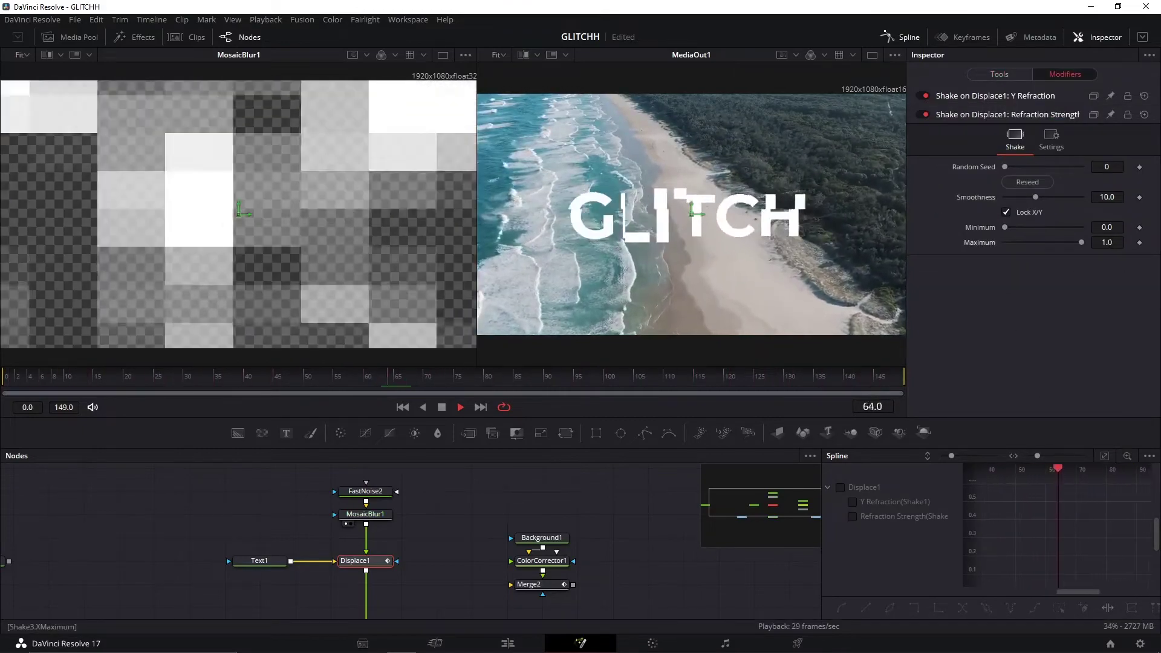
Set the Refraction Strength shake's Maximum to 0.04 and its Minimum to -0.04
{"action": "left_click", "coordinate": [1111, 243]}
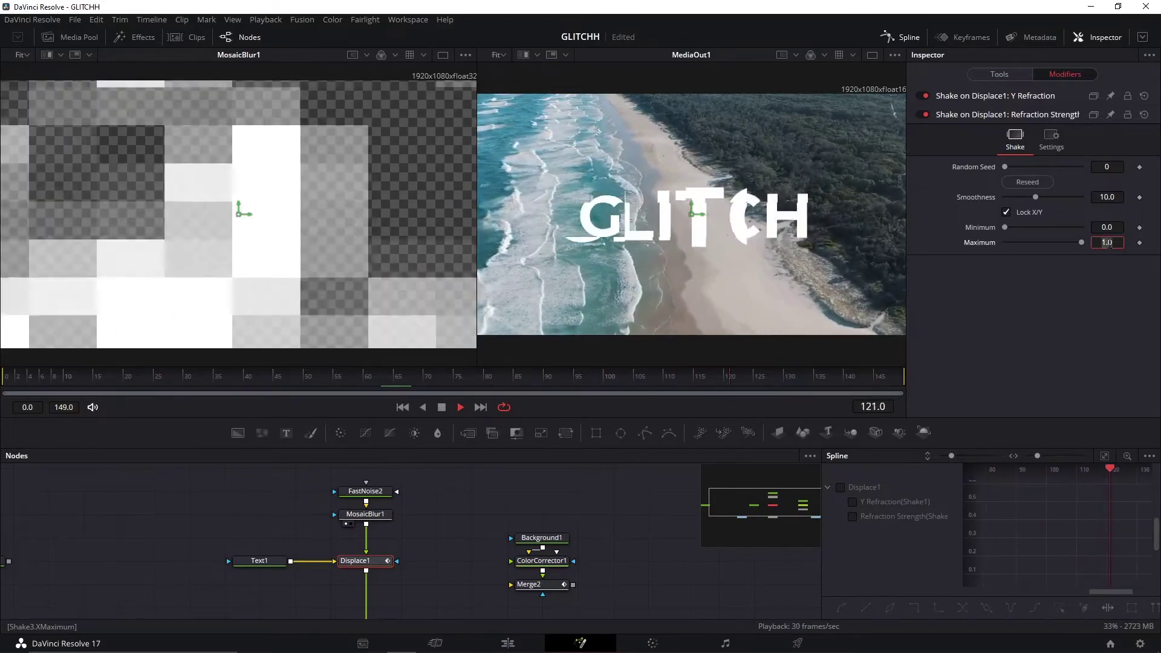
{"action": "key", "text": "BackSpace"}
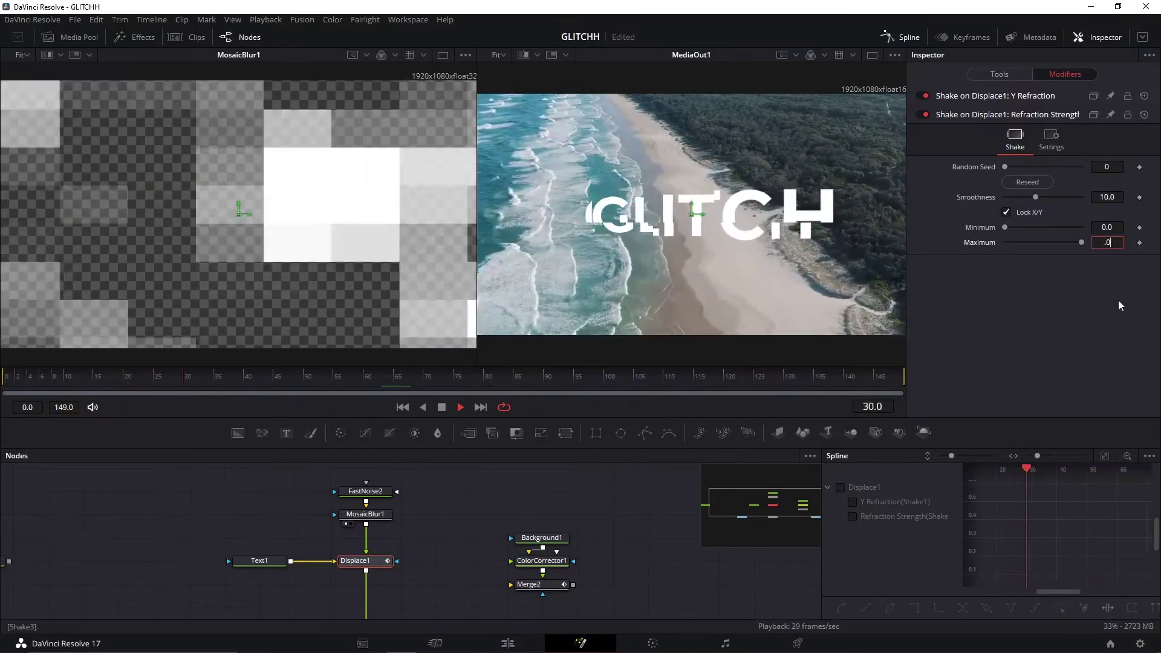
{"action": "type", "text": "4"}
{"action": "key", "text": "Return"}
{"action": "left_click", "coordinate": [1106, 227]}
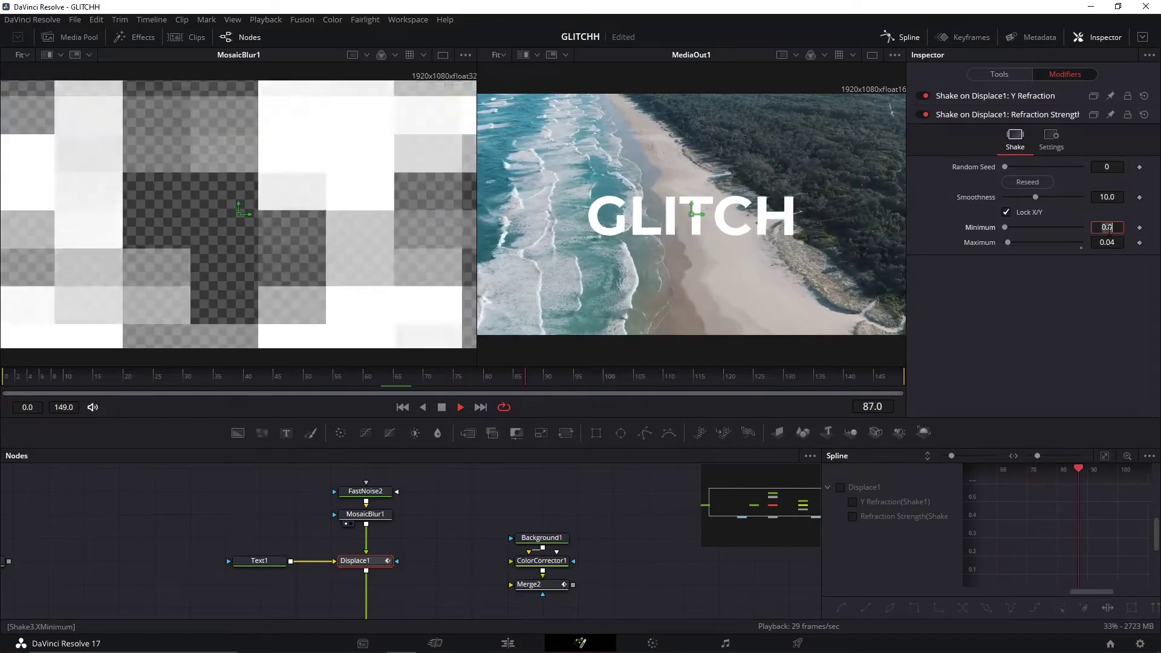
{"action": "type", "text": "-.04"}
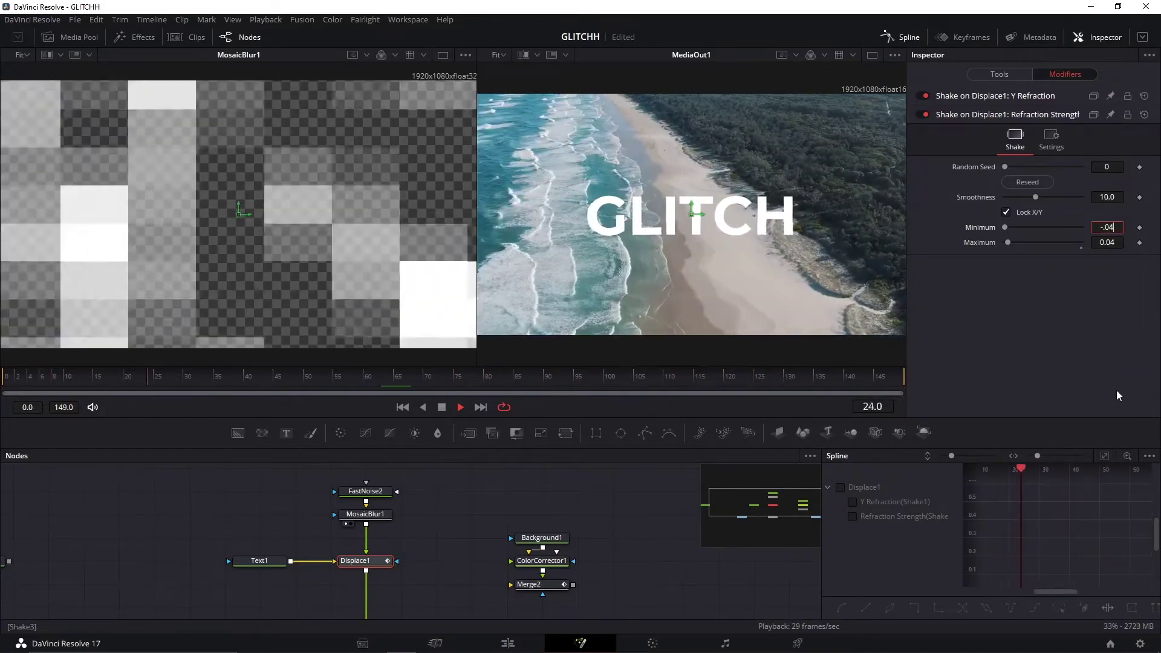
{"action": "key", "text": "Return"}
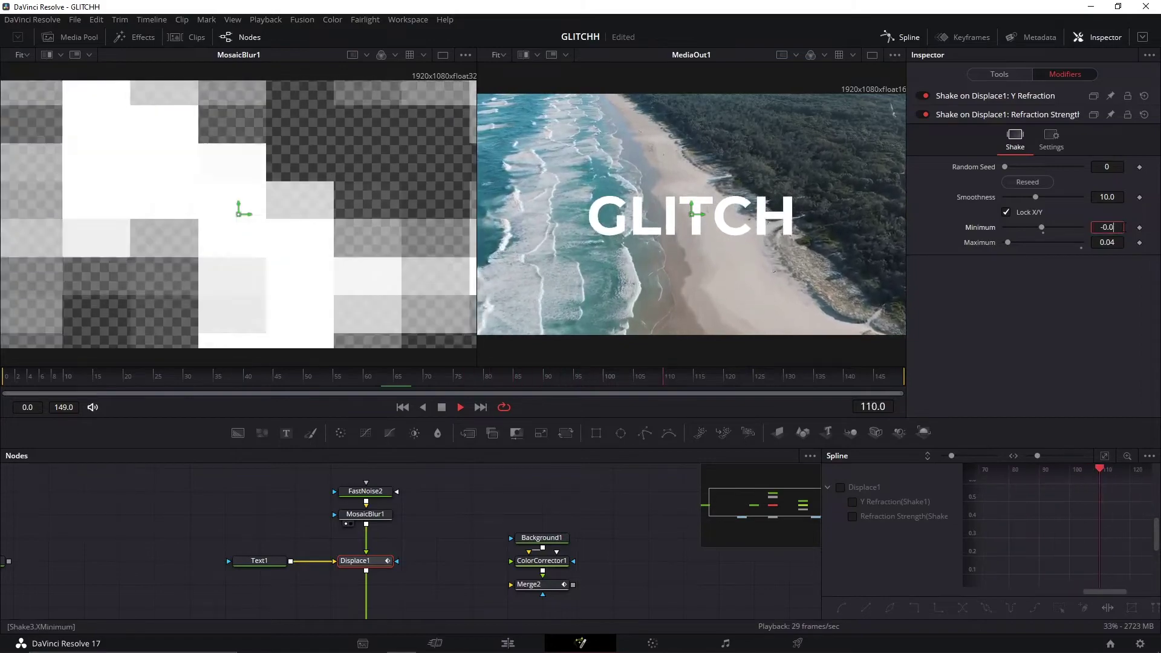
Set the Refraction Strength shake's Minimum to -0.4 and Maximum to 0.4, and lower its Smoothness to about 3.94
{"action": "type", "text": "4"}
{"action": "key", "text": "Return"}
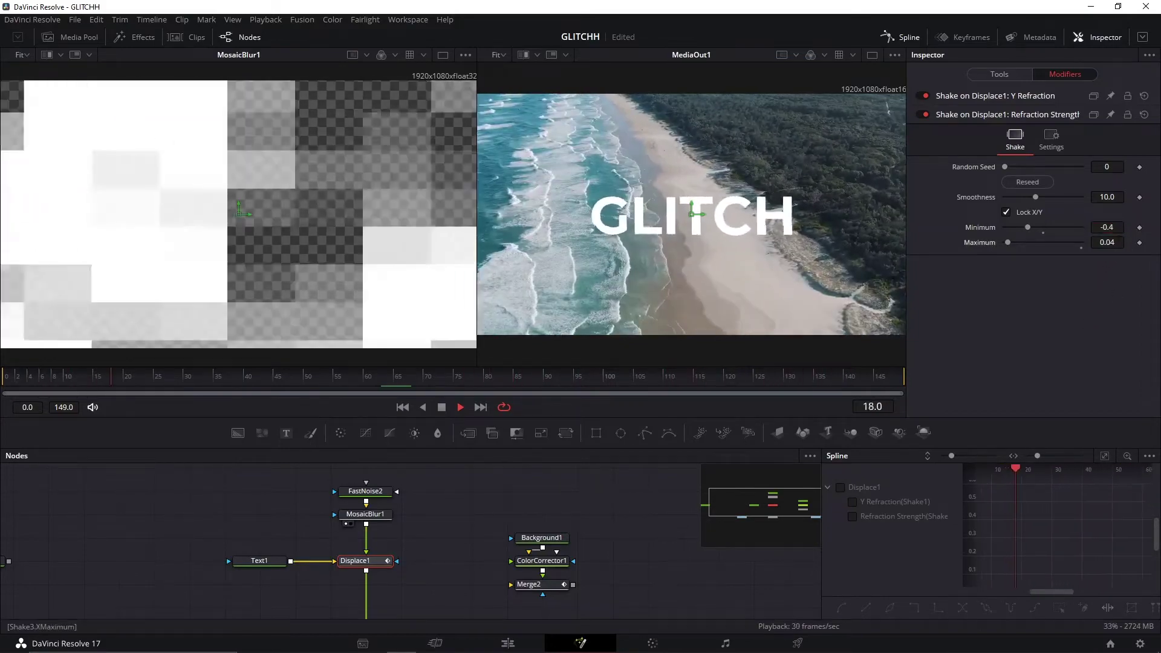
{"action": "type", "text": "0.4"}
{"action": "key", "text": "Return"}
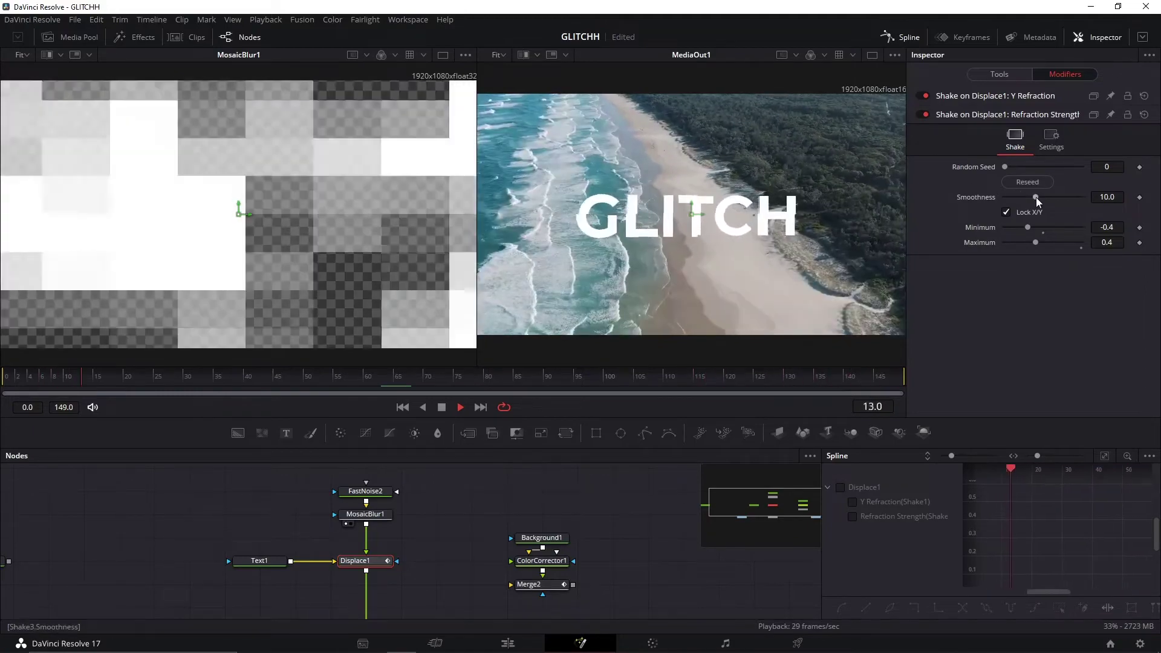
{"action": "left_click_drag", "start_coordinate": [1036, 197], "coordinate": [1017, 202]}
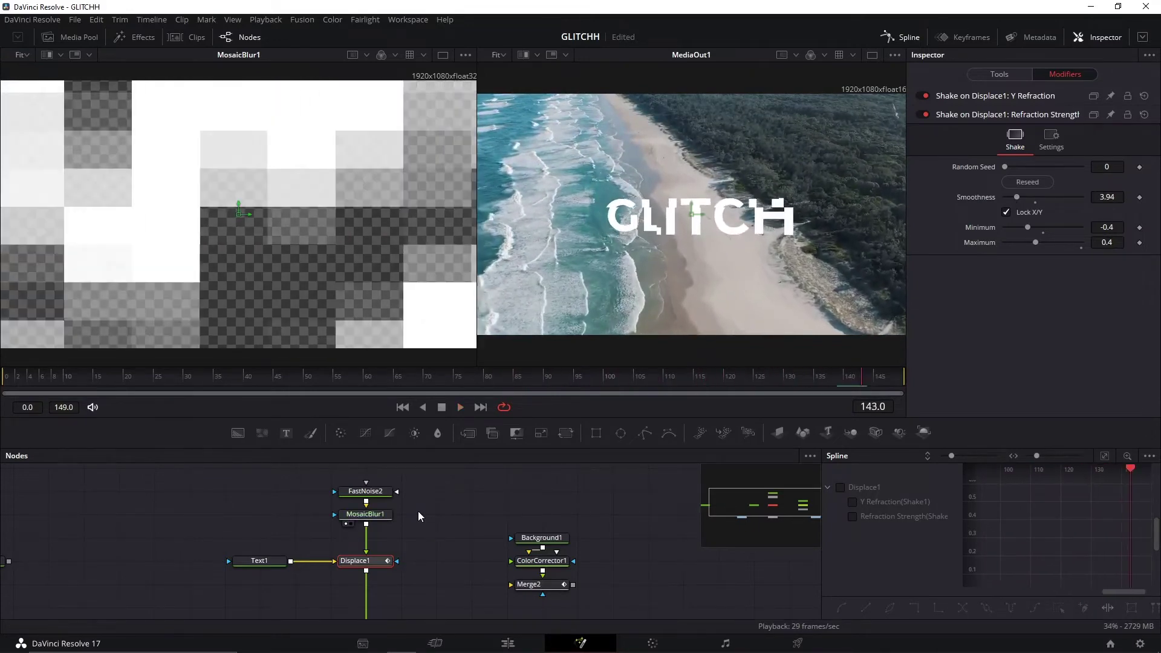
Stretch MosaicBlur1's blocks to an Aspect of about 3.791, raise Pixel Frequency to 31.0 and play the result
{"action": "left_click", "coordinate": [383, 515]}
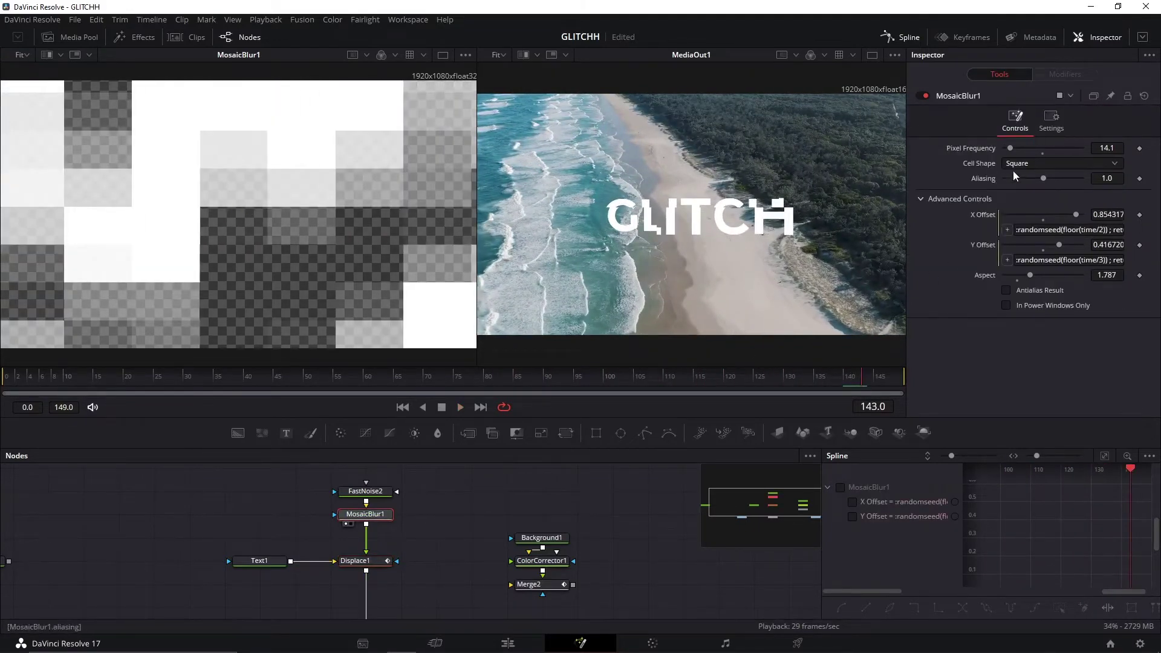
{"action": "left_click_drag", "start_coordinate": [1033, 275], "coordinate": [1060, 276]}
{"action": "key", "text": "space"}
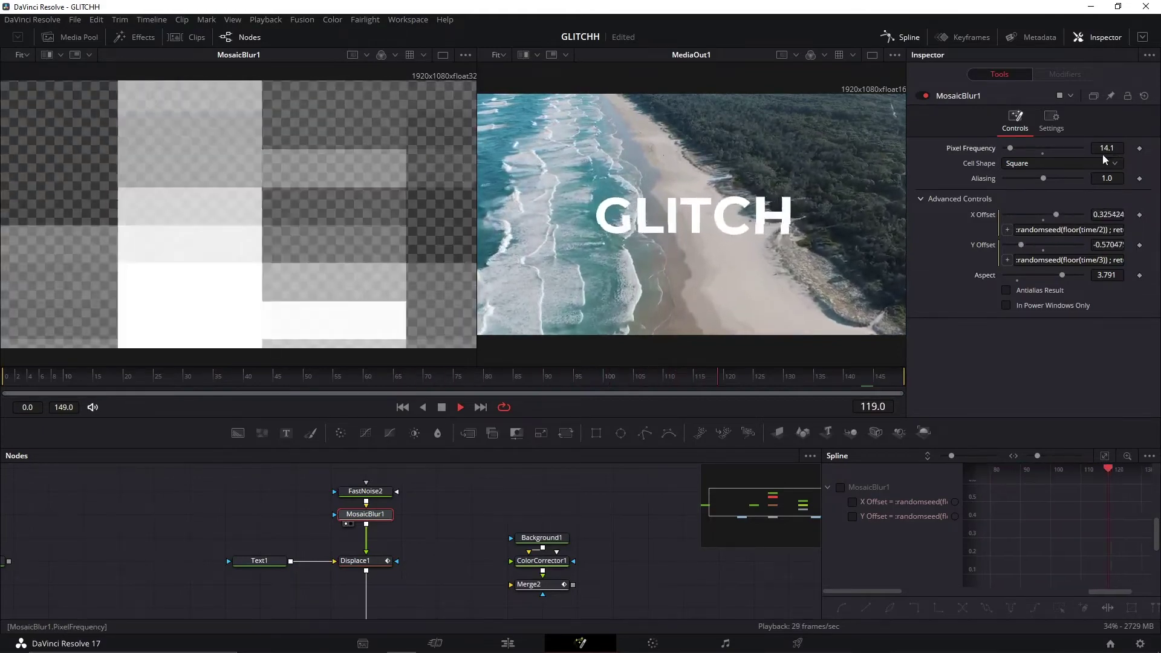
{"action": "mouse_move", "coordinate": [1107, 149]}
{"action": "left_mouse_down"}
{"action": "mouse_move", "coordinate": [1150, 149]}
{"action": "mouse_move", "coordinate": [1130, 148]}
{"action": "left_mouse_up"}
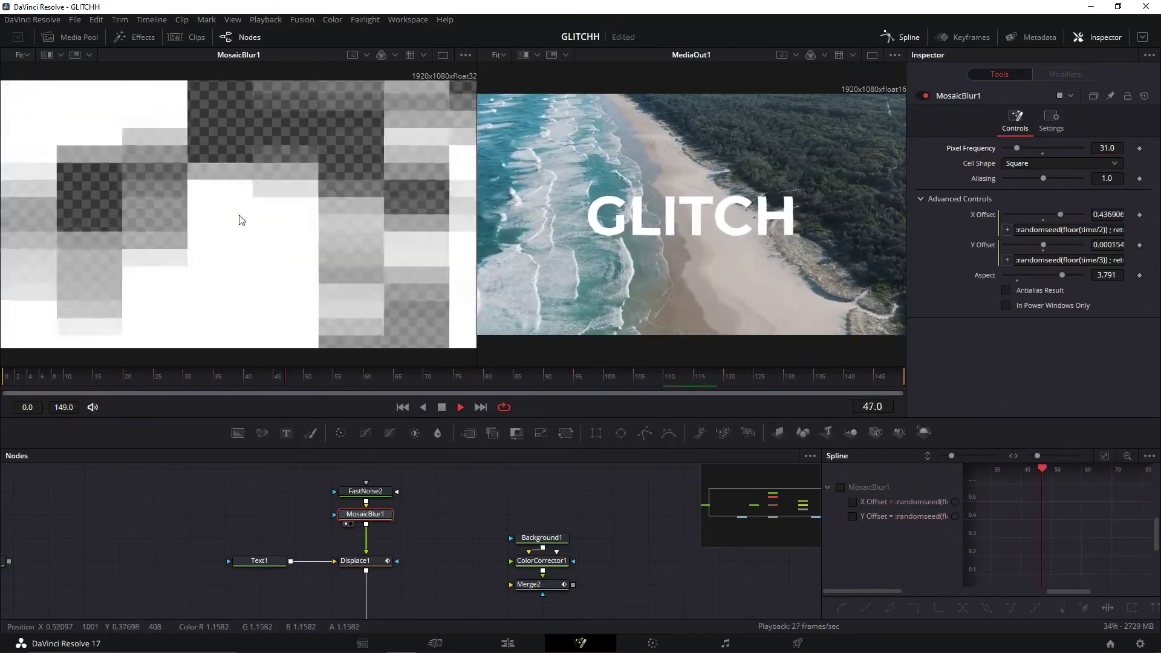
Add a Bitmap node between MosaicBlur1 and Displace1, arranging the noise nodes above and connecting Bitmap1 into Displace1's foreground input
{"action": "left_click_drag", "start_coordinate": [456, 528], "coordinate": [419, 525]}
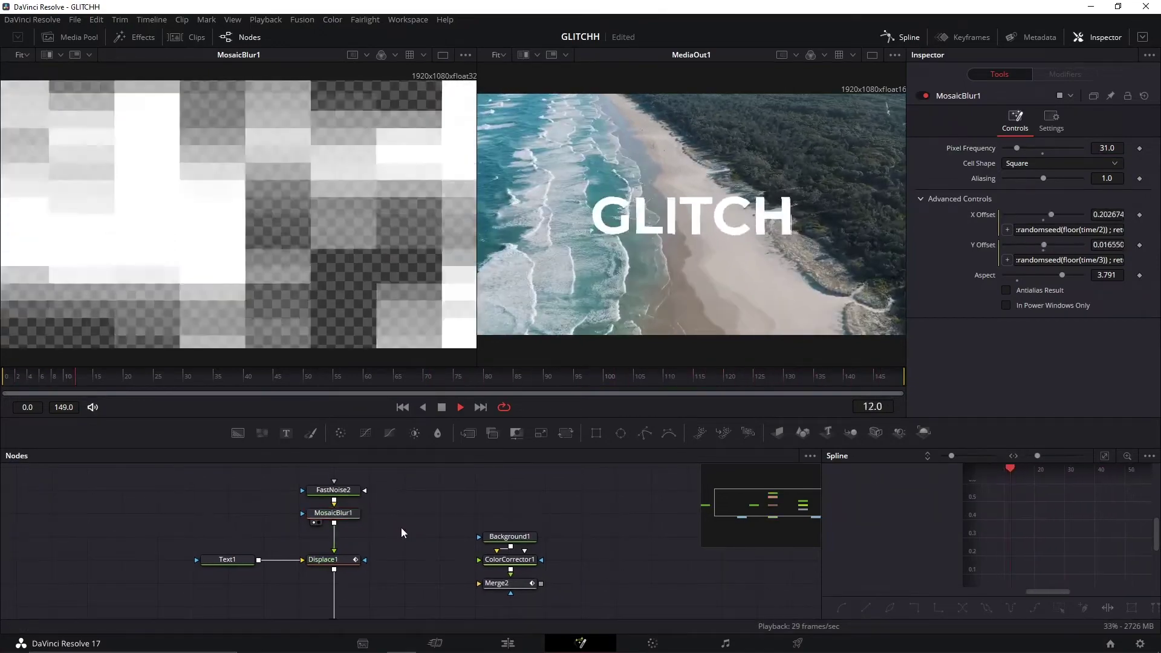
{"action": "key", "text": "shift+space"}
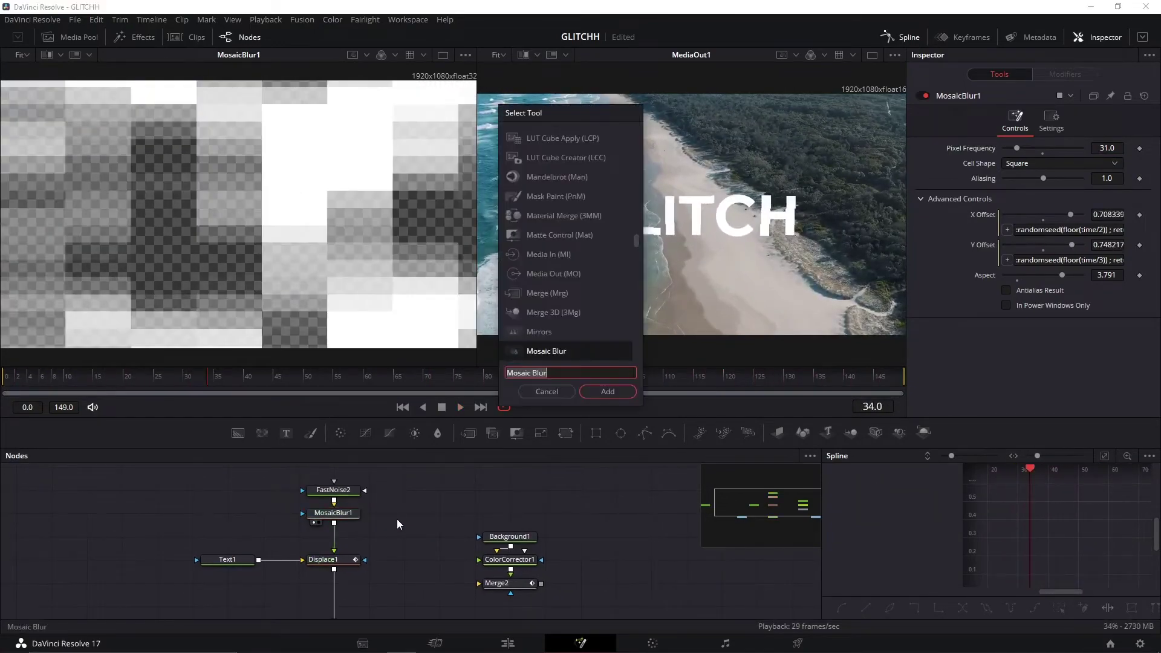
{"action": "type", "text": "bit"}
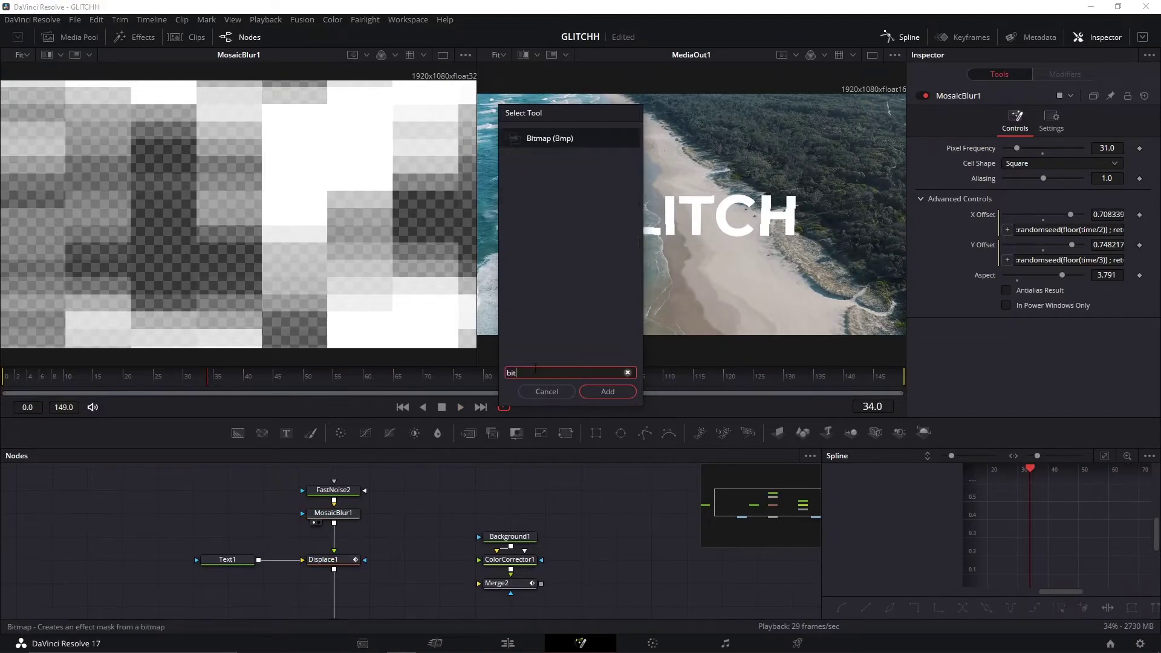
{"action": "left_click", "coordinate": [607, 392]}
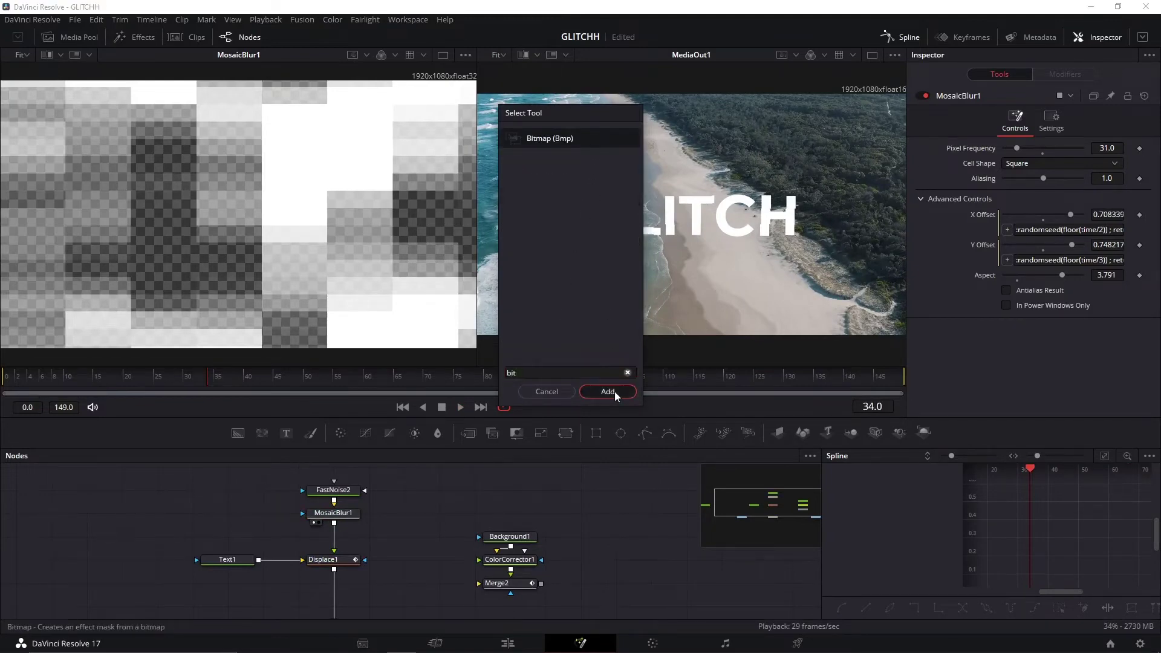
{"action": "left_click", "coordinate": [335, 543]}
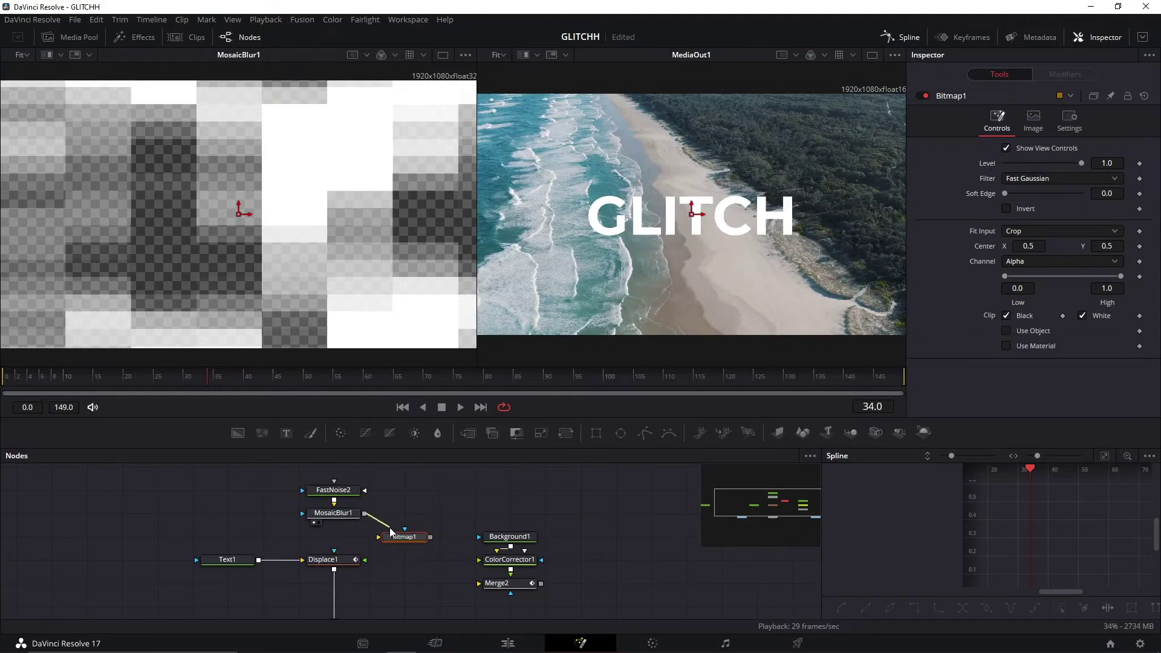
{"action": "left_click_drag", "start_coordinate": [367, 512], "coordinate": [334, 537]}
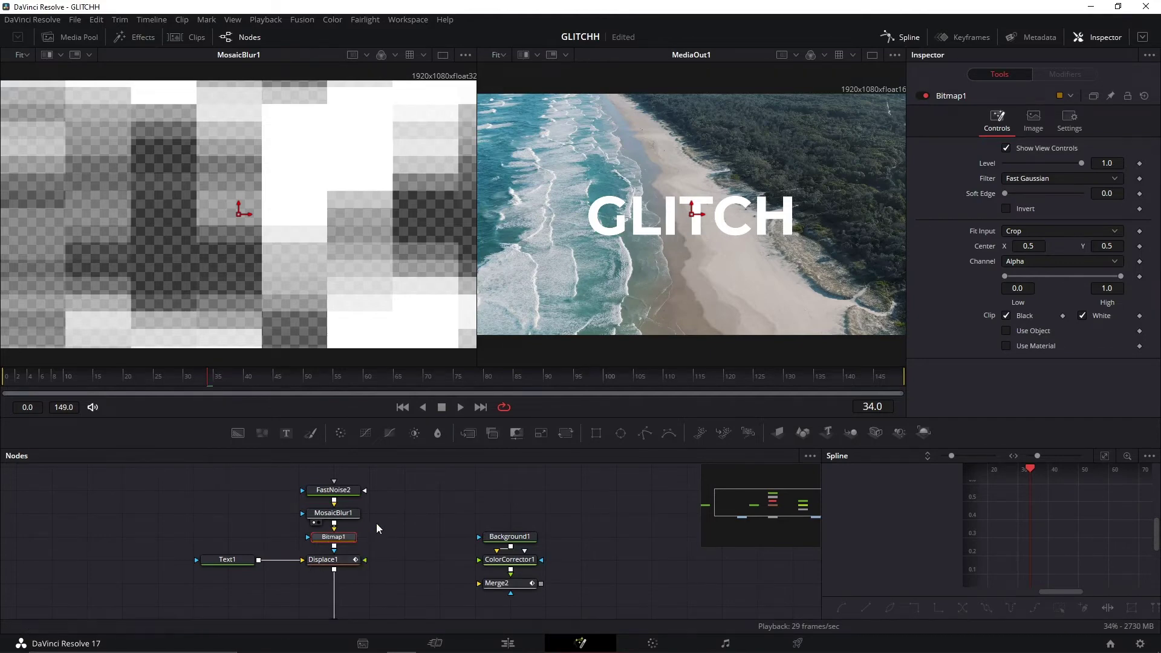
{"action": "left_click_drag", "start_coordinate": [376, 482], "coordinate": [336, 513]}
{"action": "left_click", "coordinate": [343, 540]}
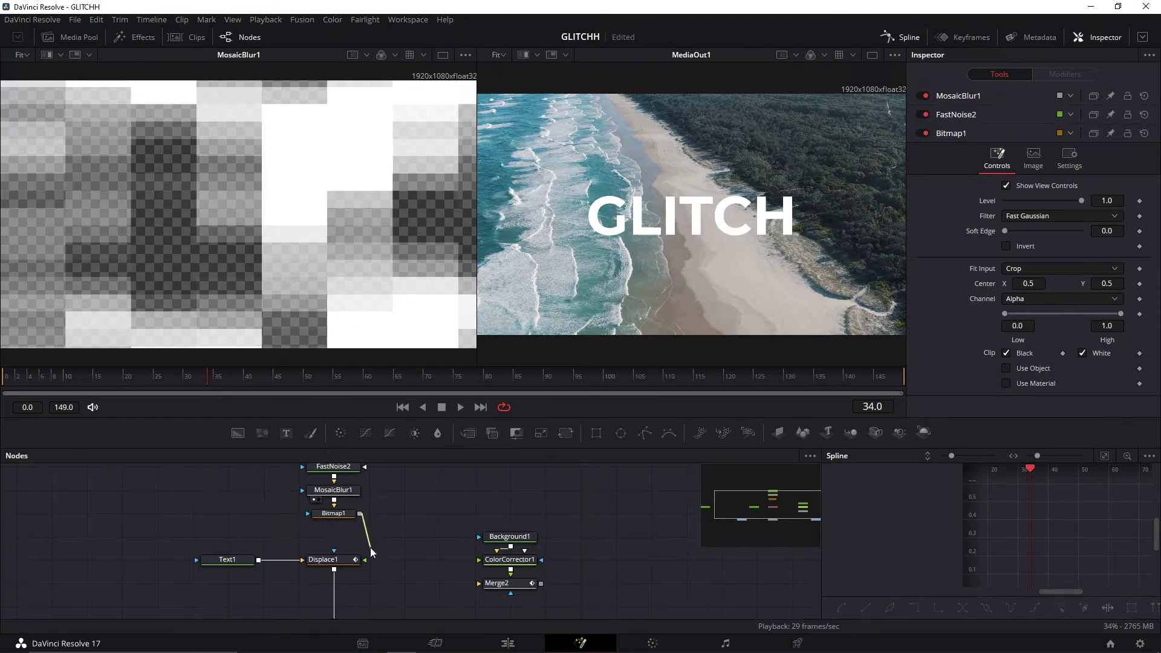
{"action": "left_click_drag", "start_coordinate": [365, 564], "coordinate": [366, 565]}
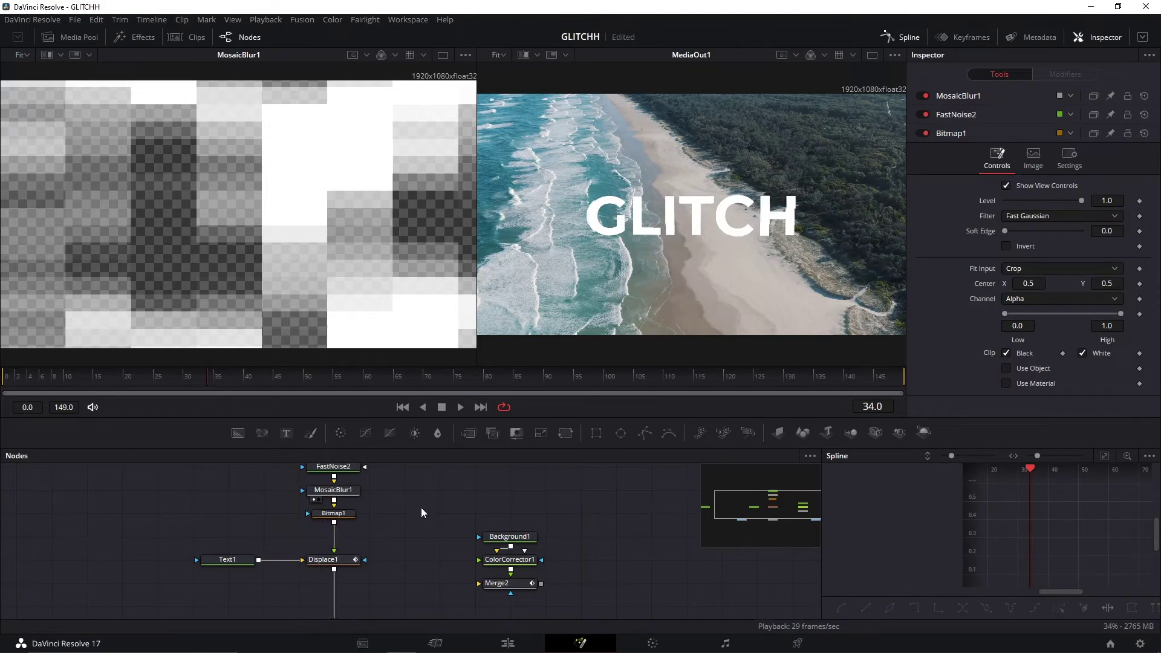
View Bitmap1 and narrow its Alpha channel range to a Low of about 0.761 and a High of about 0.772
{"action": "left_click", "coordinate": [335, 518]}
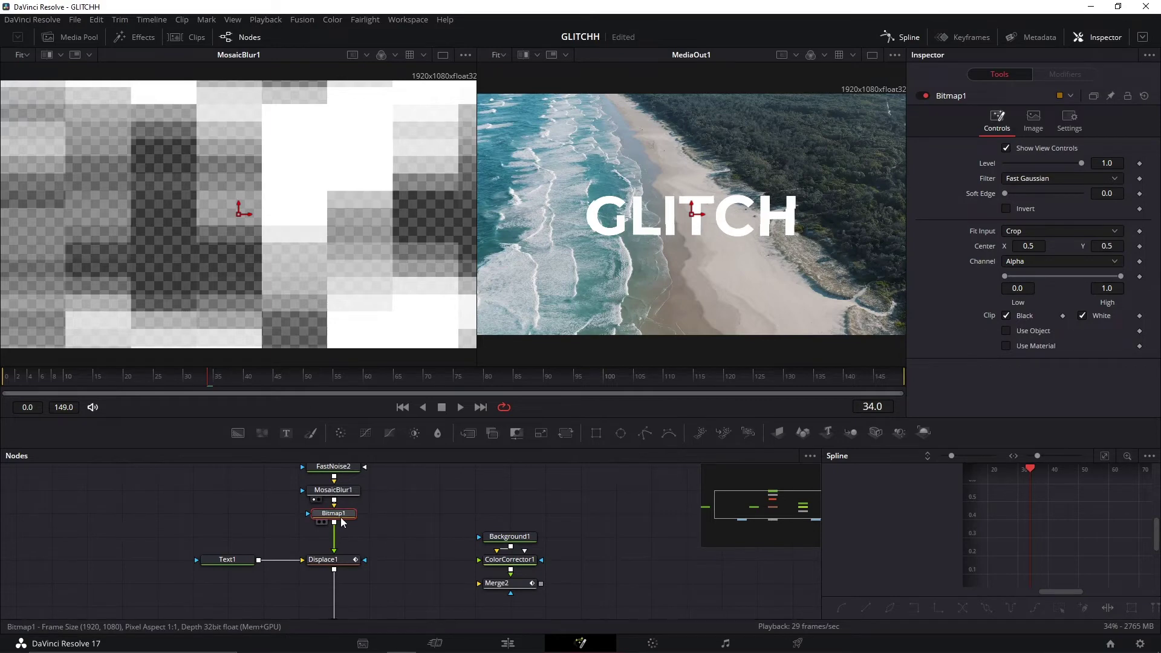
{"action": "left_click_drag", "start_coordinate": [341, 518], "coordinate": [309, 237]}
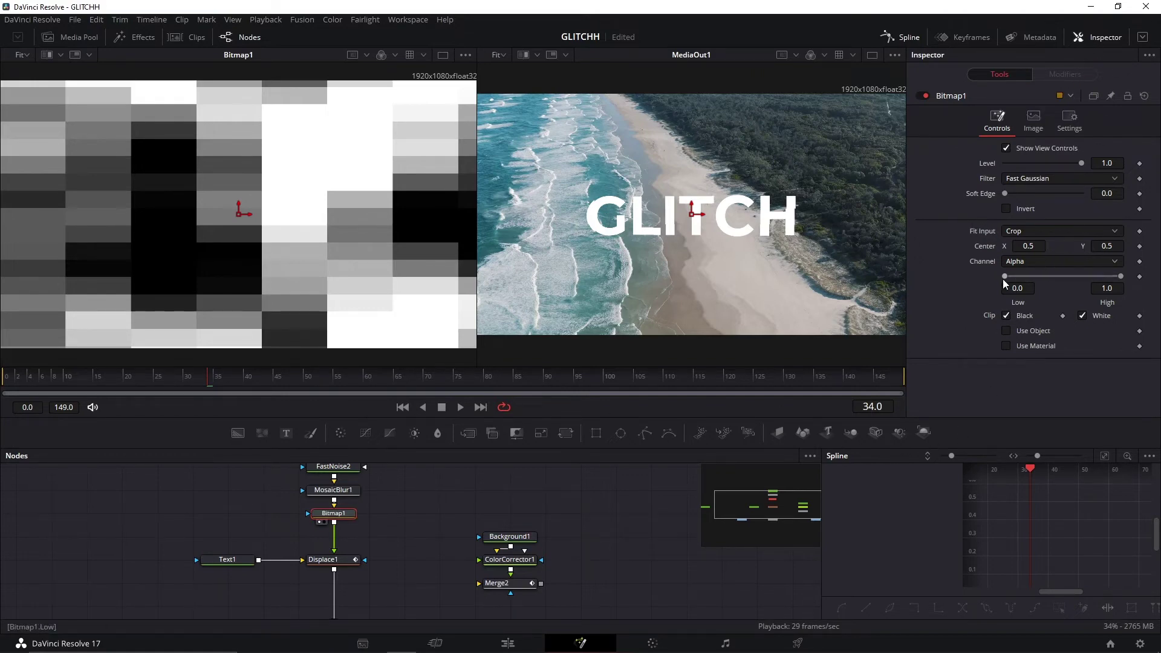
{"action": "left_click_drag", "start_coordinate": [1004, 278], "coordinate": [1086, 277]}
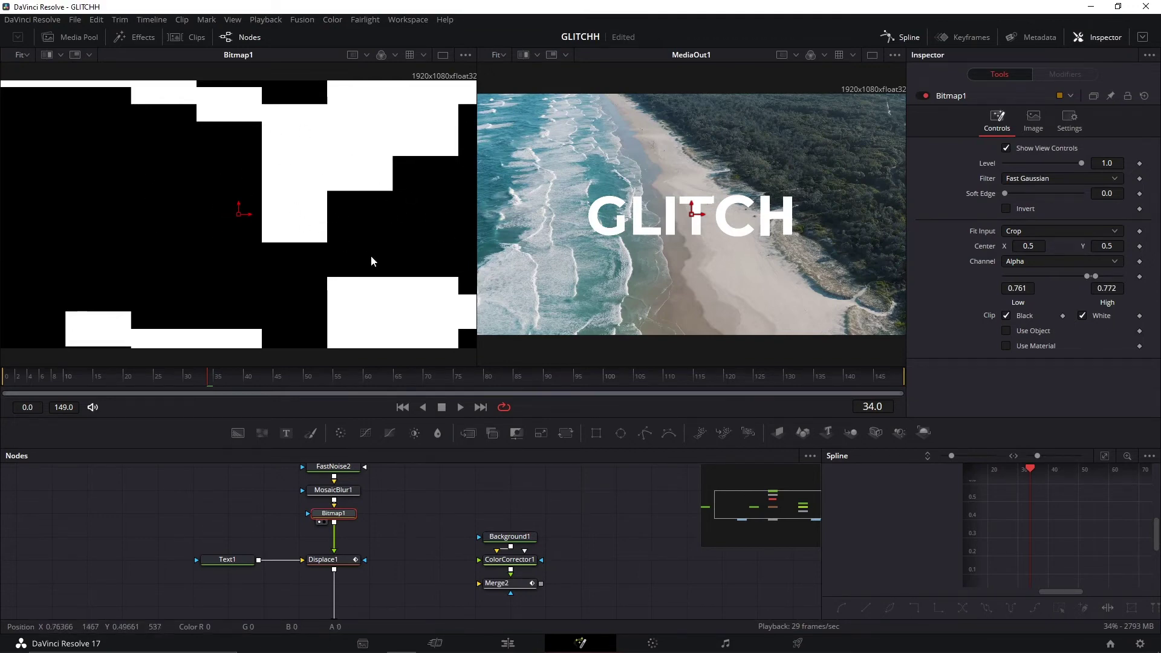
Play the composition to check how the Bitmap mask breaks up the displaced GLITCH text
{"action": "left_click", "coordinate": [397, 514]}
{"action": "key", "text": "space"}
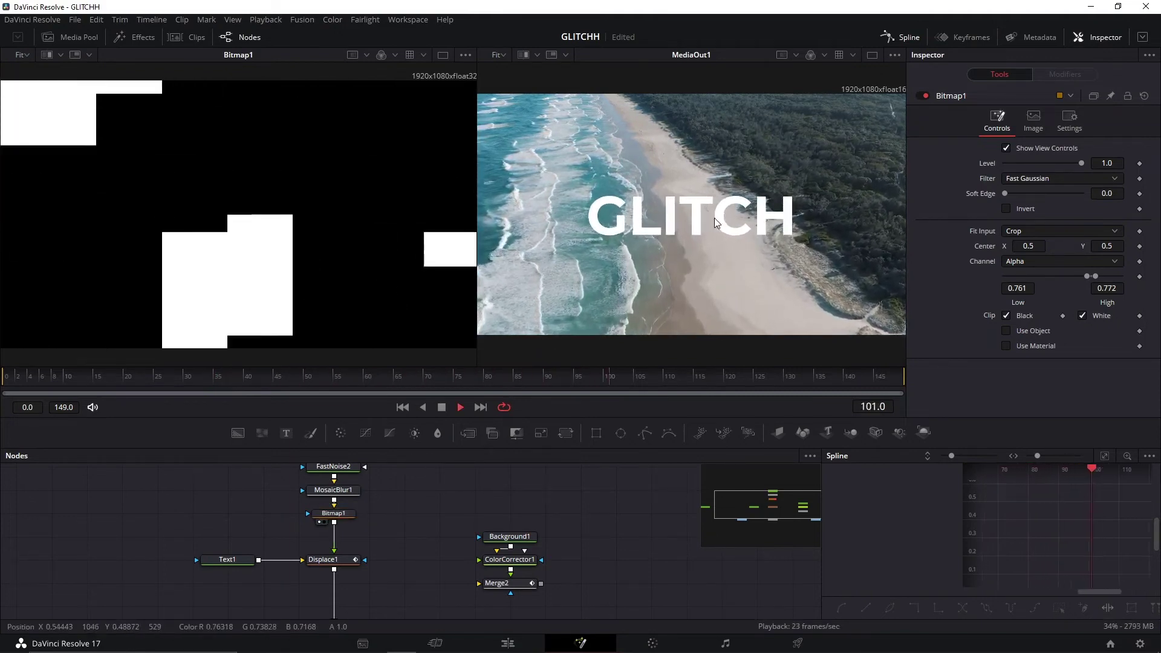
{"action": "key", "text": "space"}
{"action": "left_click_drag", "start_coordinate": [587, 515], "coordinate": [599, 485]}
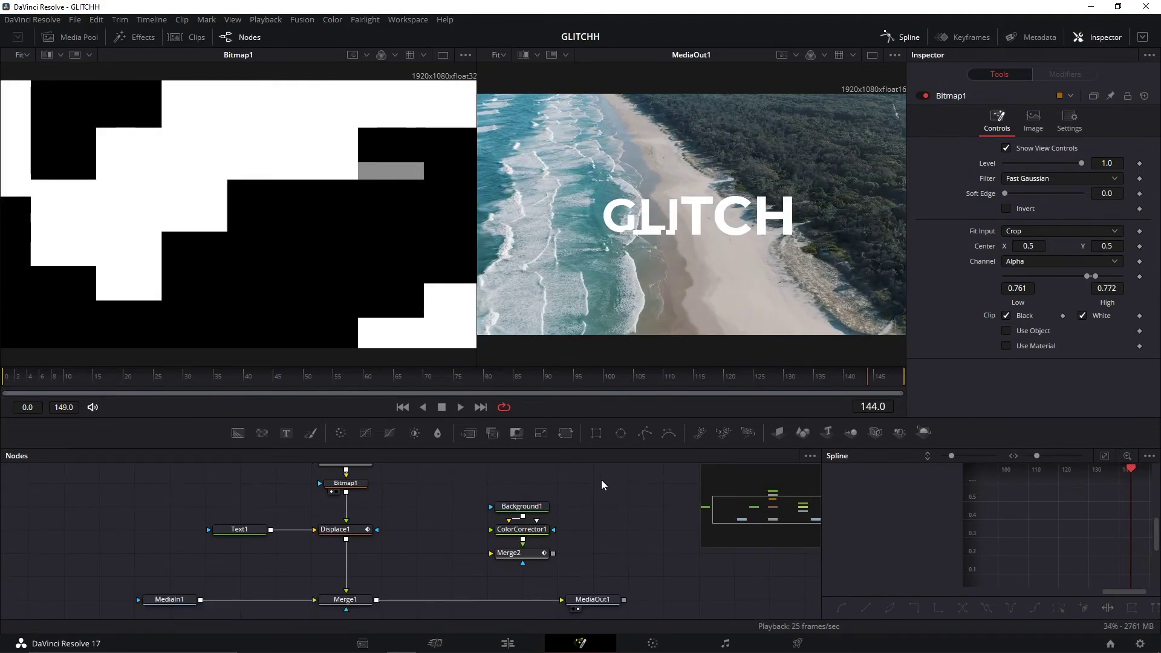
{"action": "key", "text": "space"}
Move the Background1, ColorCorrector1 and Merge2 group beside Displace1, mask Background1 with Displace1's output, and insert Merge2 between Merge1 and MediaOut1
{"action": "left_click_drag", "start_coordinate": [553, 495], "coordinate": [481, 576]}
{"action": "left_click", "coordinate": [534, 529]}
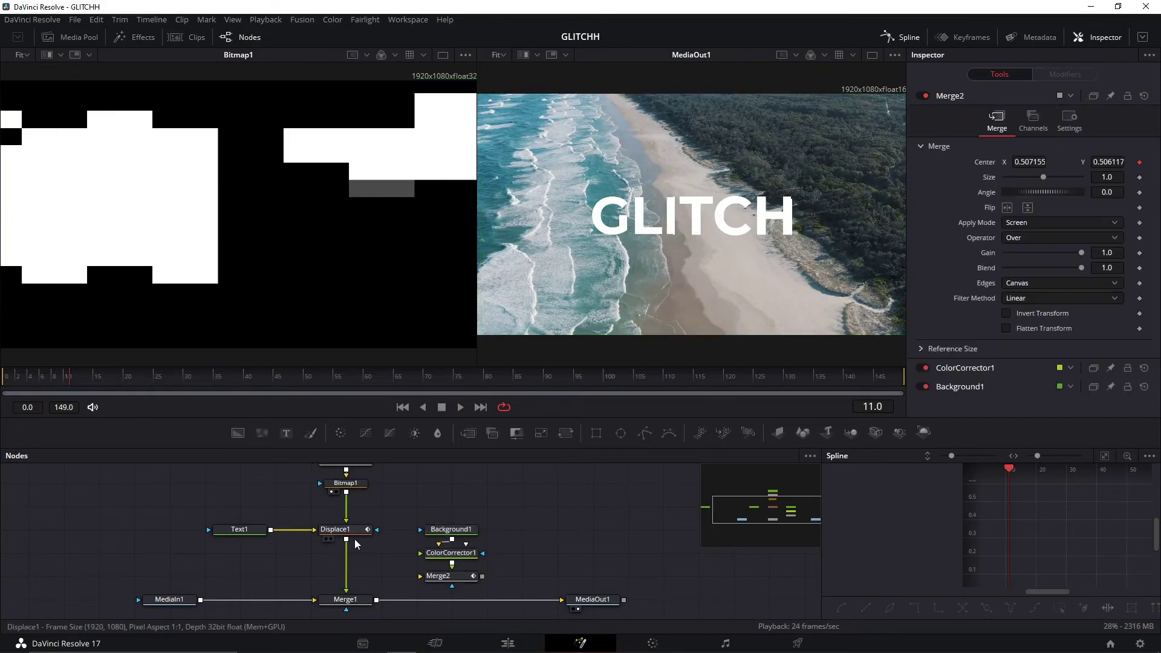
{"action": "left_click_drag", "start_coordinate": [373, 548], "coordinate": [420, 530]}
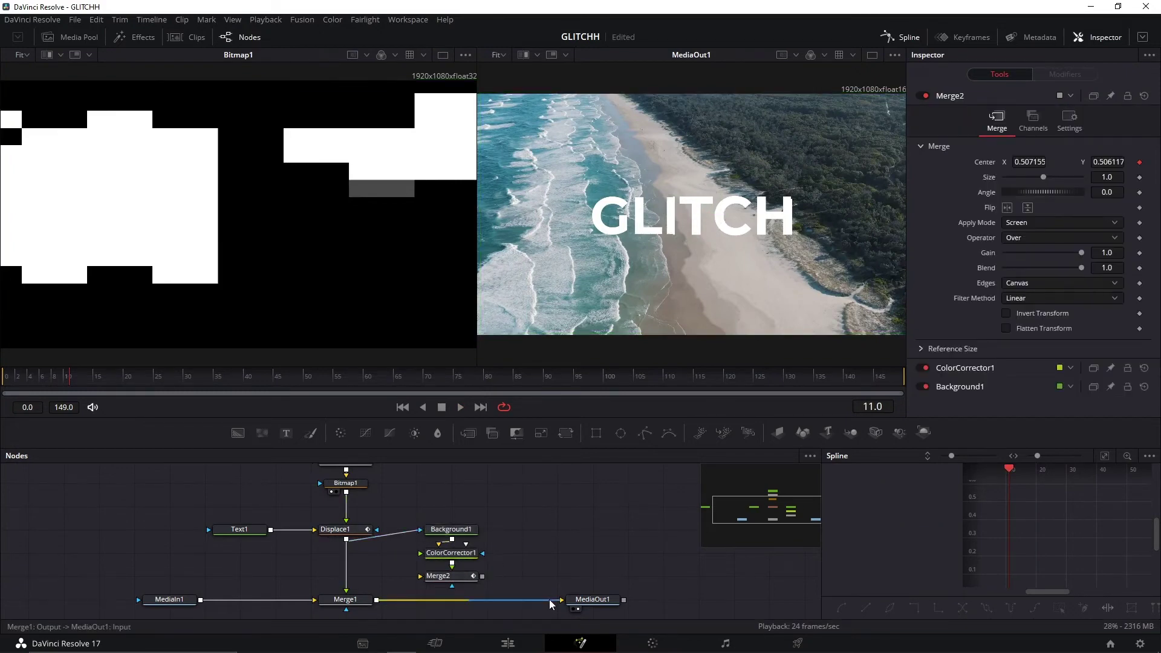
{"action": "mouse_move", "coordinate": [550, 600]}
{"action": "left_mouse_down"}
{"action": "mouse_move", "coordinate": [421, 575]}
{"action": "mouse_move", "coordinate": [562, 600]}
{"action": "left_mouse_up"}
Preview the colour glitch and align the Merge2 group with the Merge1 and MediaOut1 row
{"action": "key", "text": "space"}
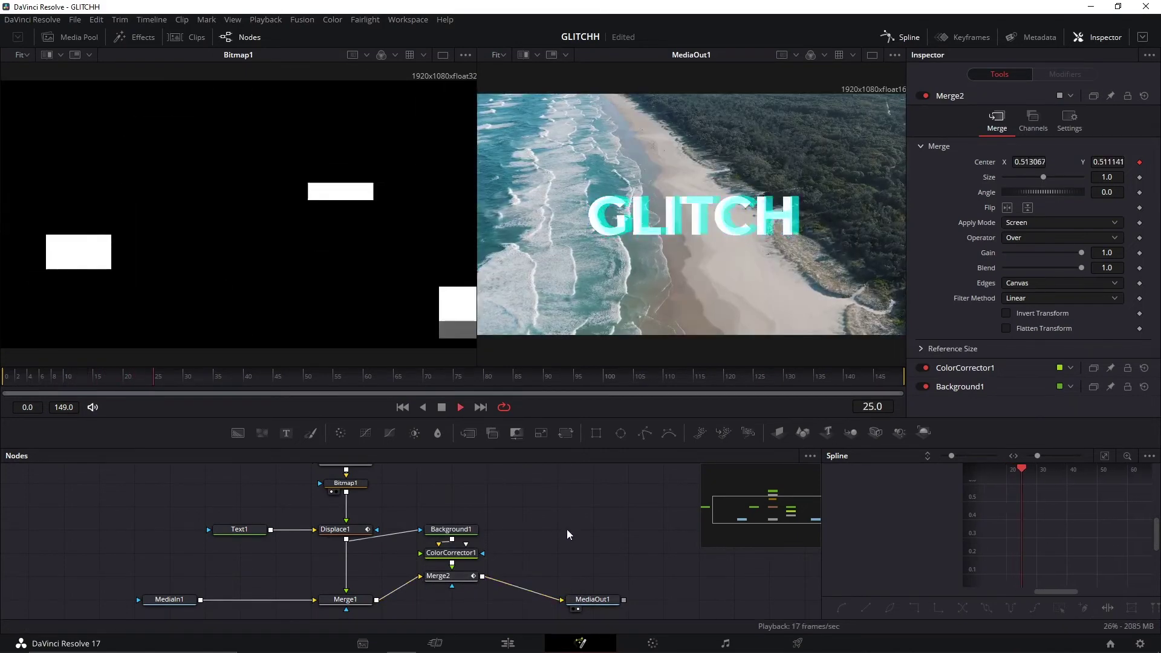
{"action": "key", "text": "space"}
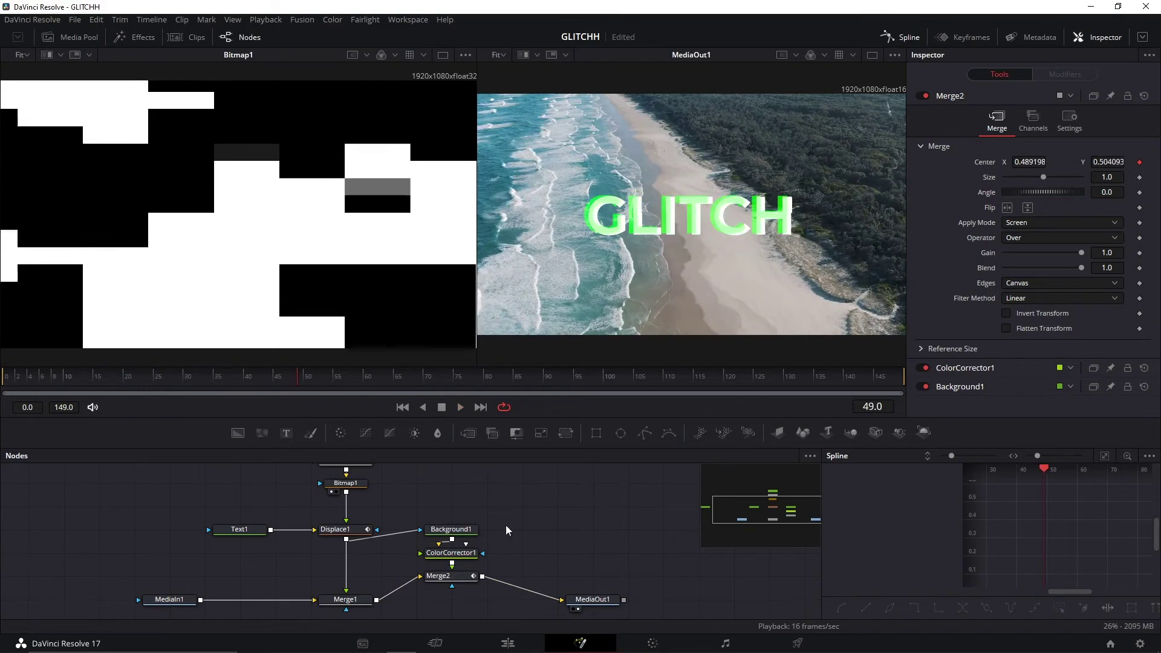
{"action": "left_click_drag", "start_coordinate": [455, 583], "coordinate": [456, 607]}
{"action": "key", "text": "space"}
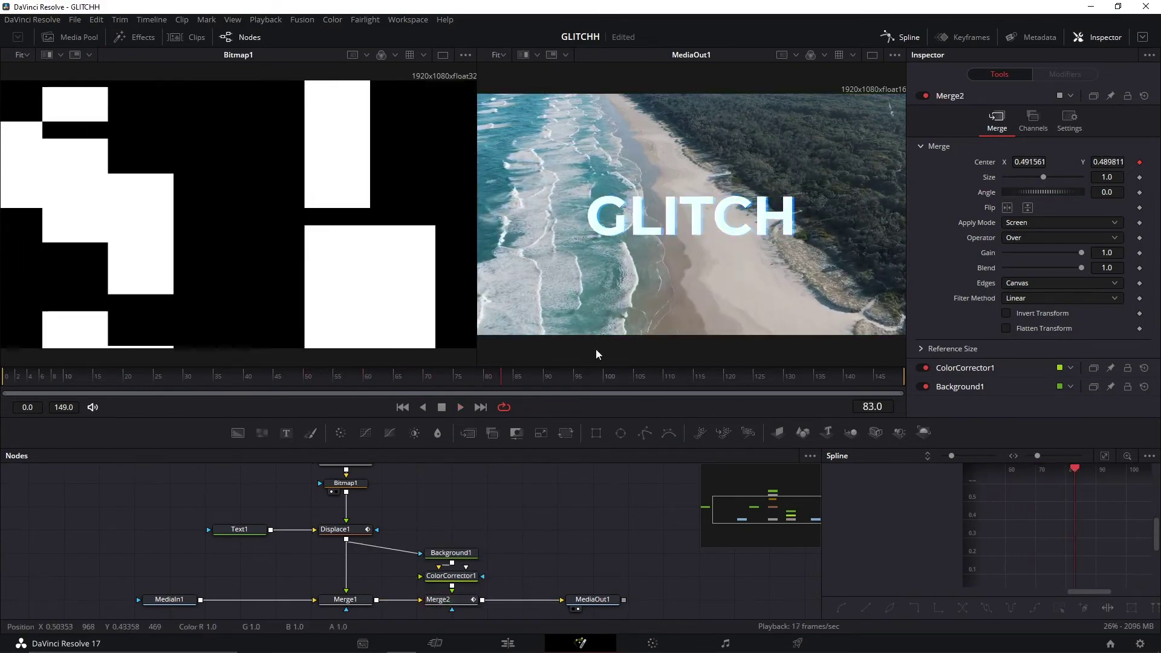
{"action": "key", "text": "space"}
Spread out the node tree, connect Bitmap1's output to Merge2's effect mask and play the result
{"action": "left_click_drag", "start_coordinate": [497, 554], "coordinate": [513, 548]}
{"action": "left_click_drag", "start_coordinate": [405, 508], "coordinate": [415, 517]}
{"action": "left_click_drag", "start_coordinate": [519, 531], "coordinate": [526, 605]}
{"action": "left_click", "coordinate": [379, 500]}
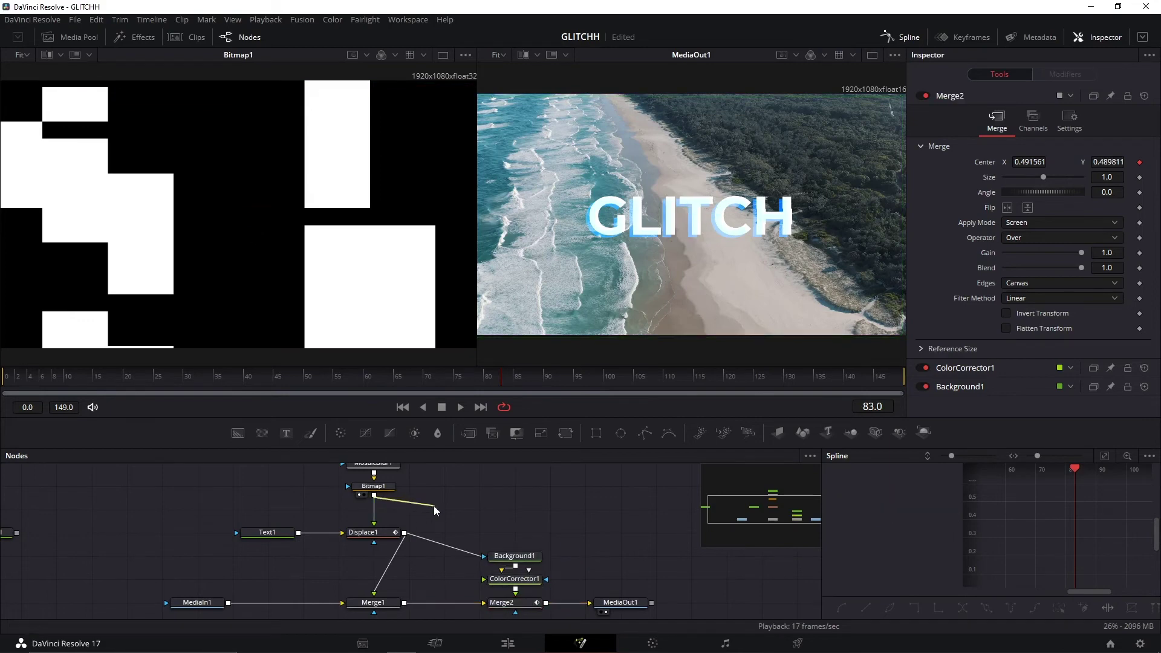
{"action": "left_click_drag", "start_coordinate": [432, 565], "coordinate": [515, 574]}
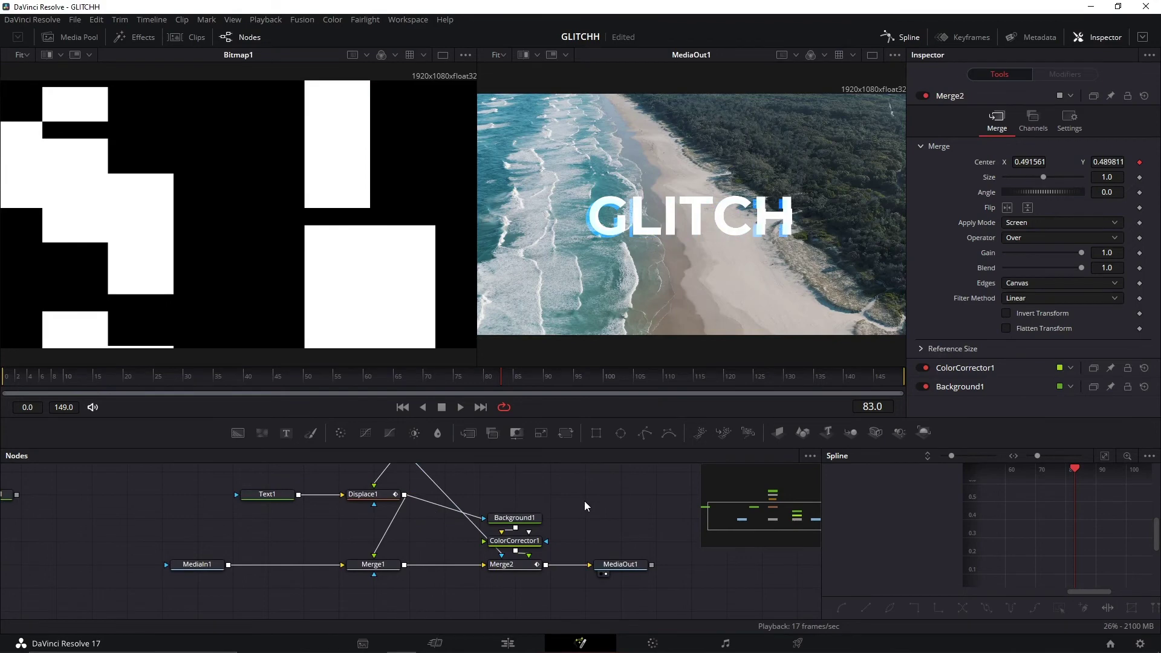
{"action": "key", "text": "space"}
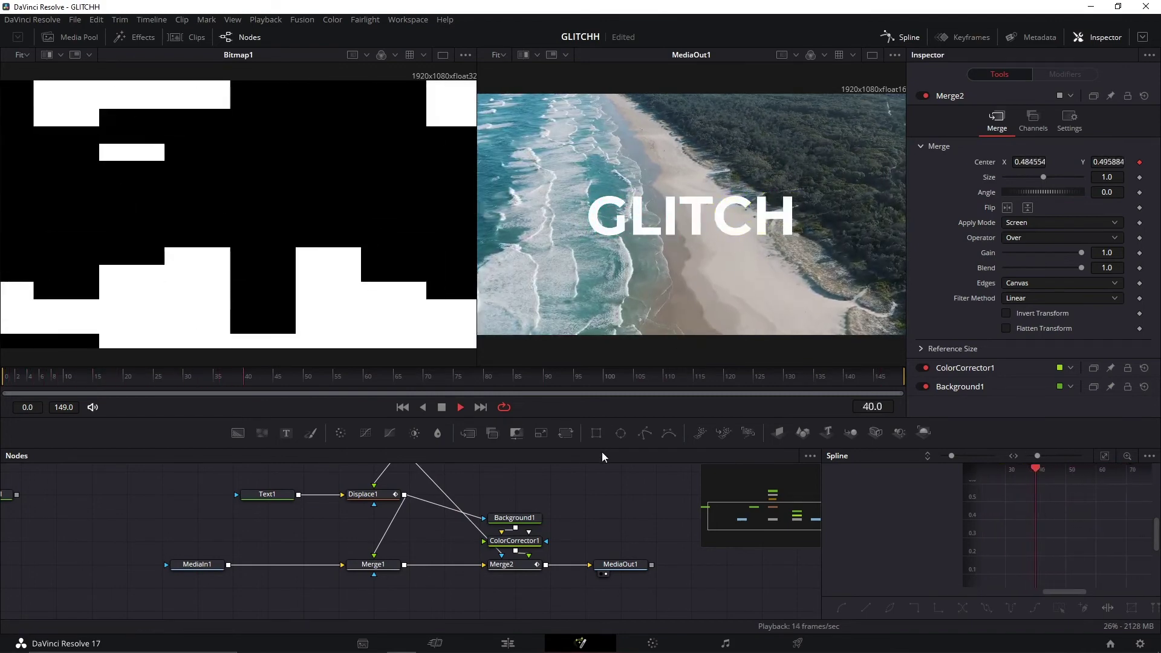
Set Bitmap1's Alpha channel range to a Low of 0.689 and a High of 0.7 and review the glitch in playback
{"action": "left_click_drag", "start_coordinate": [560, 490], "coordinate": [570, 574]}
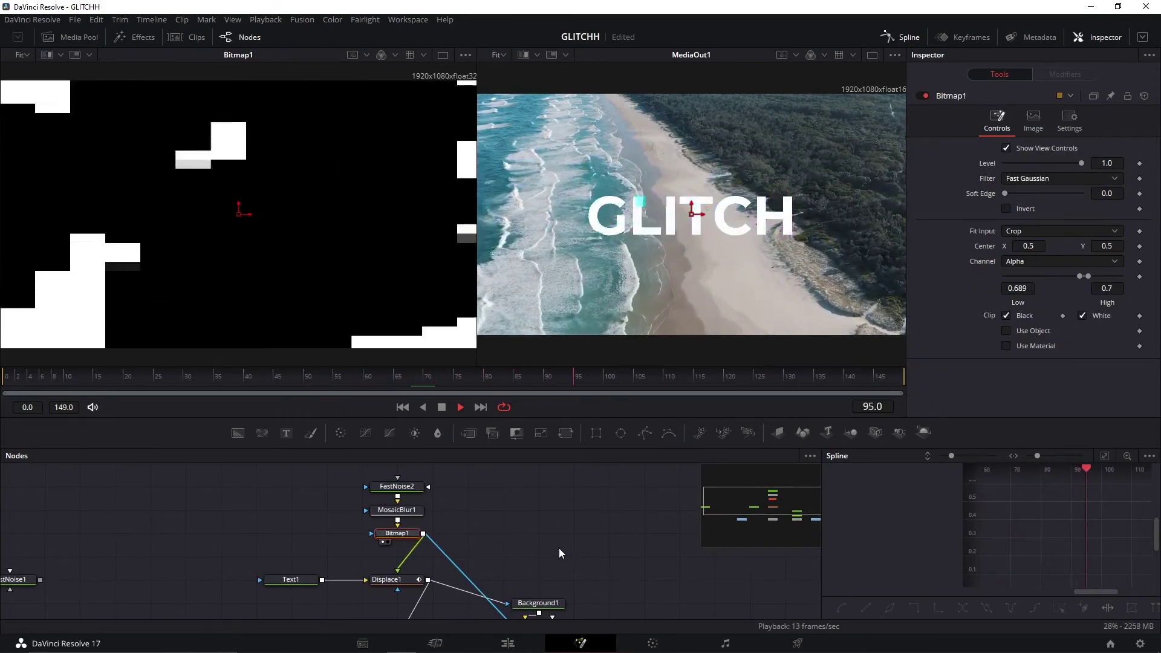
{"action": "left_click", "coordinate": [559, 548]}
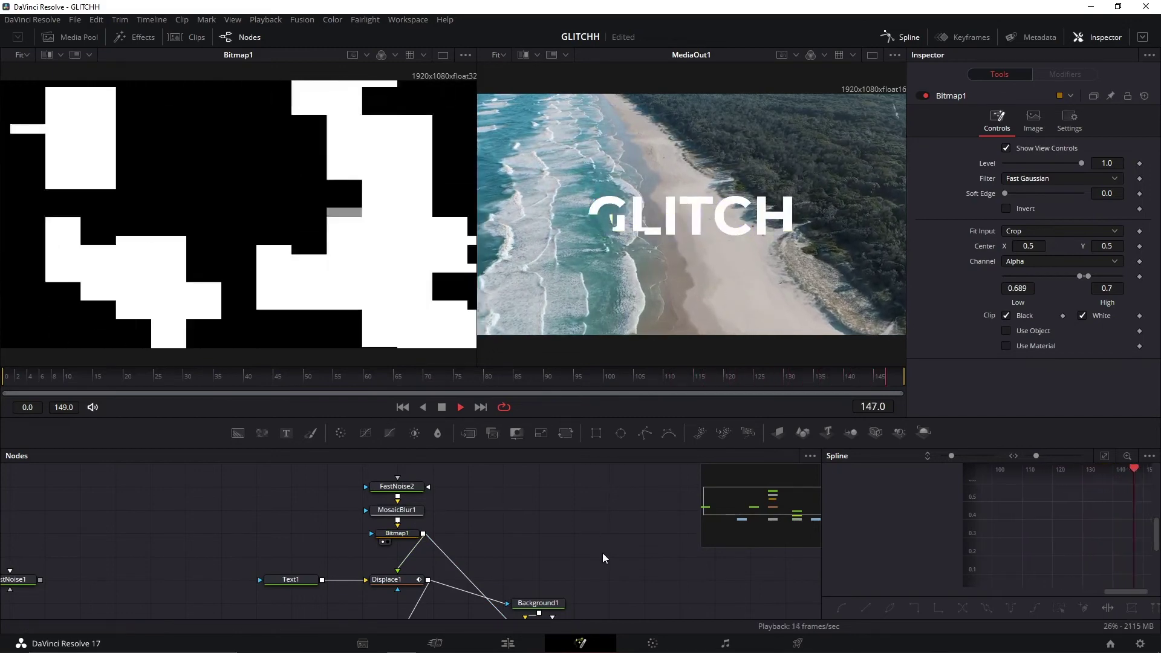
{"action": "left_click_drag", "start_coordinate": [602, 552], "coordinate": [572, 488]}
{"action": "key", "text": "space"}
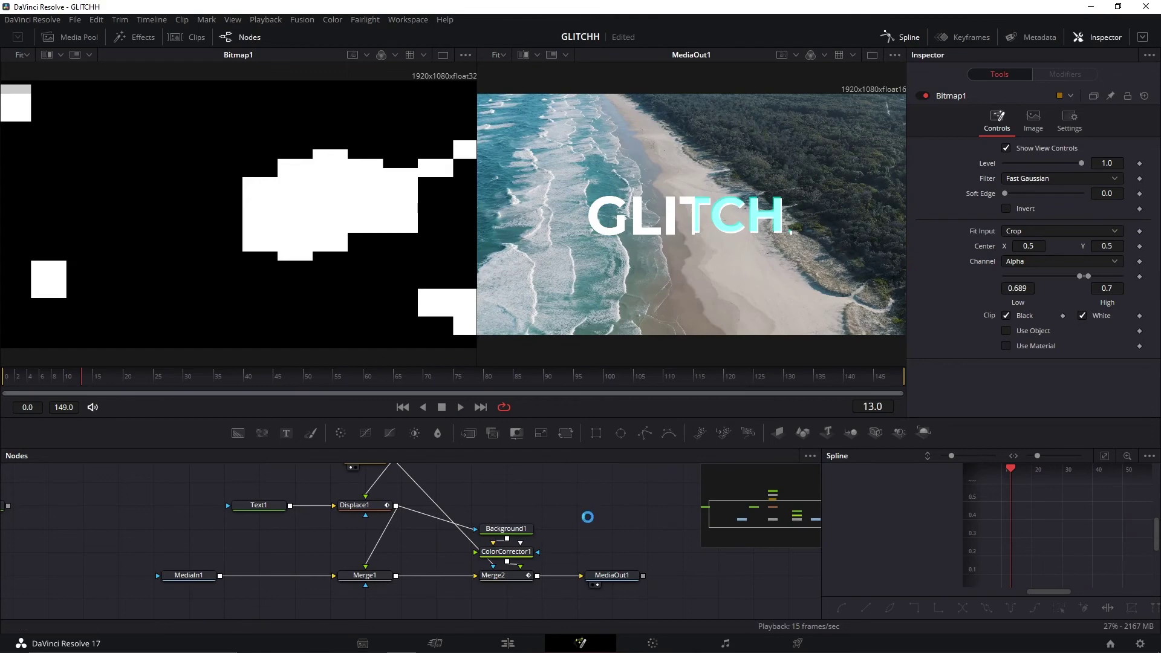
{"action": "mouse_move", "coordinate": [585, 518]}
{"action": "left_mouse_down"}
{"action": "mouse_move", "coordinate": [592, 540]}
{"action": "mouse_move", "coordinate": [569, 533]}
{"action": "left_mouse_up"}
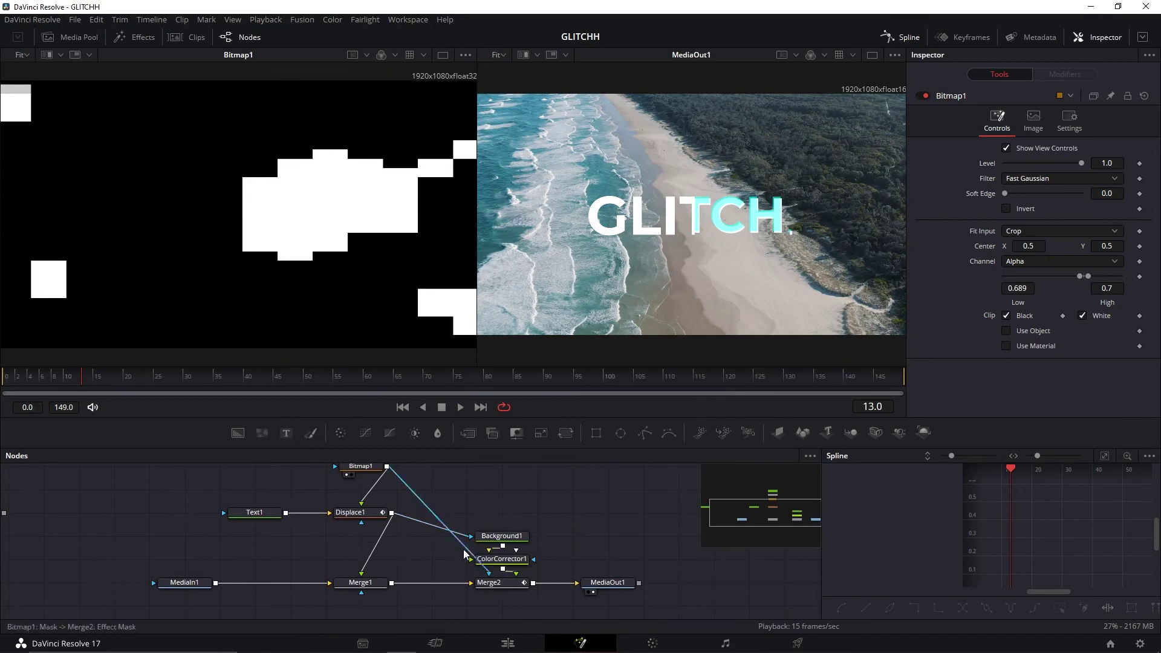
{"action": "left_click_drag", "start_coordinate": [548, 538], "coordinate": [572, 551]}
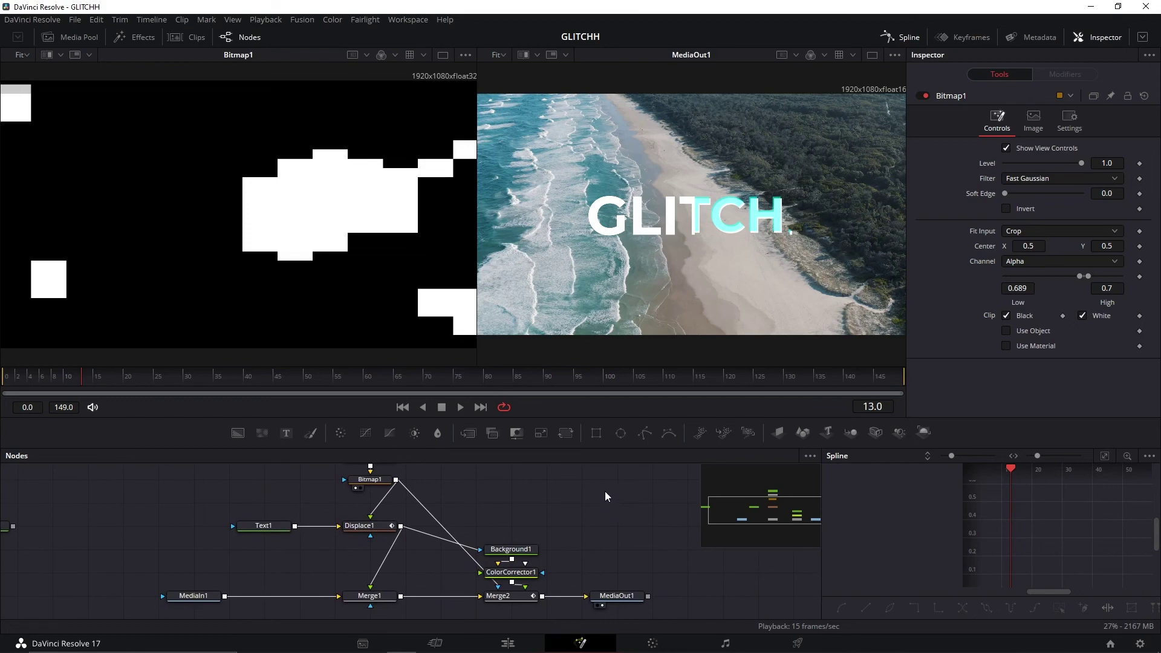
{"action": "left_click_drag", "start_coordinate": [579, 505], "coordinate": [581, 513]}
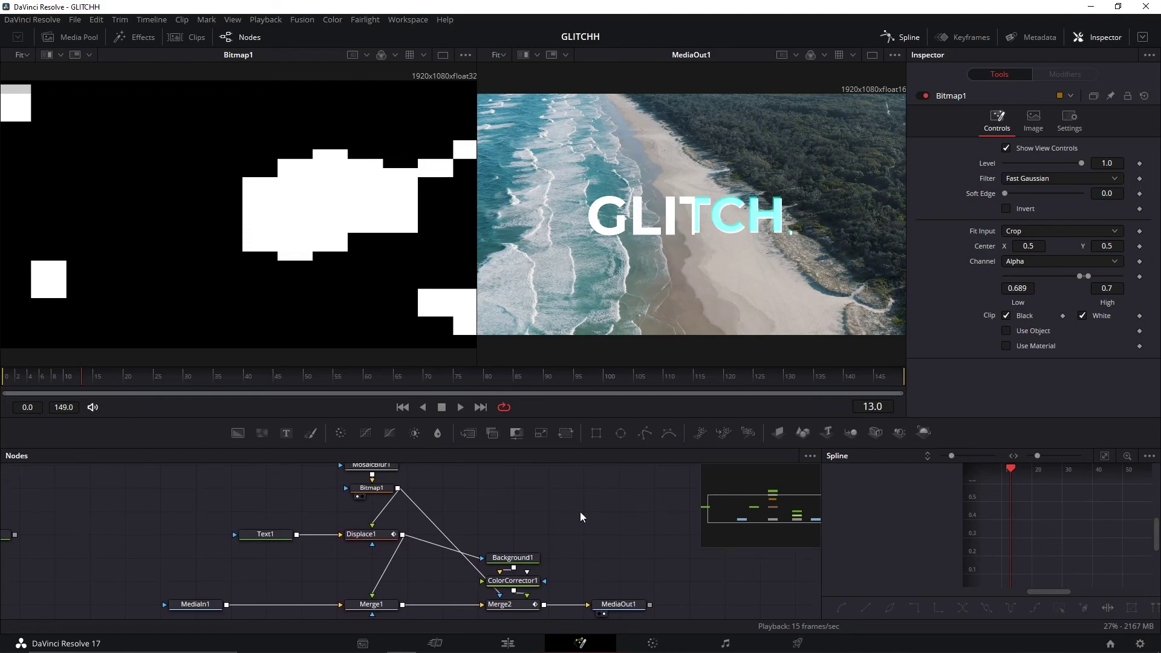